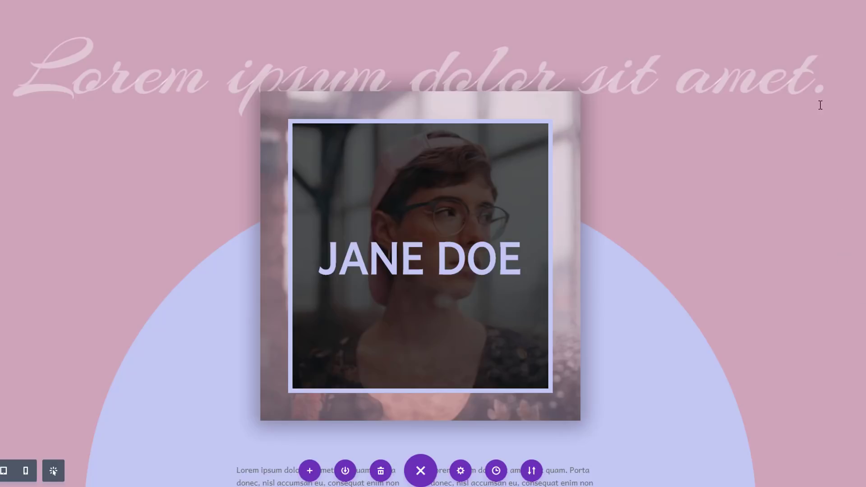
pyautogui.scroll(-3, 819, 101)
pyautogui.scroll(-2, 819, 102)
pyautogui.scroll(-3, 818, 102)
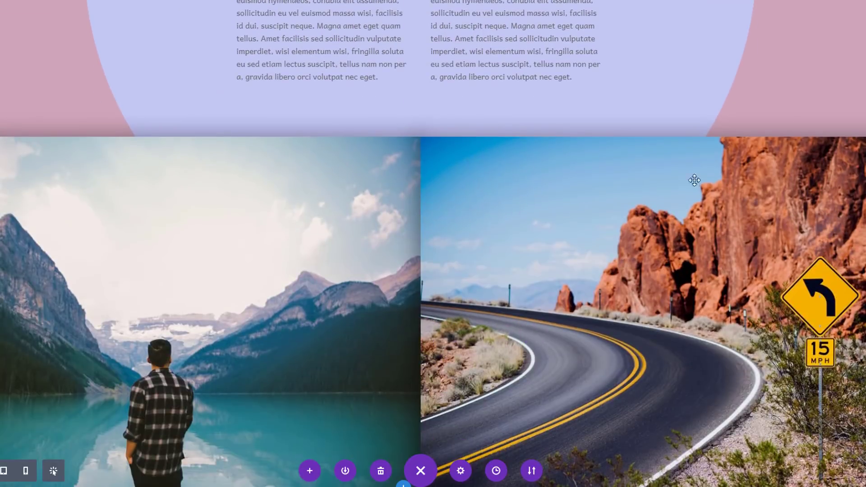
# Preview the finished demo page at tablet width, then at phone width.
pyautogui.click(3, 477)
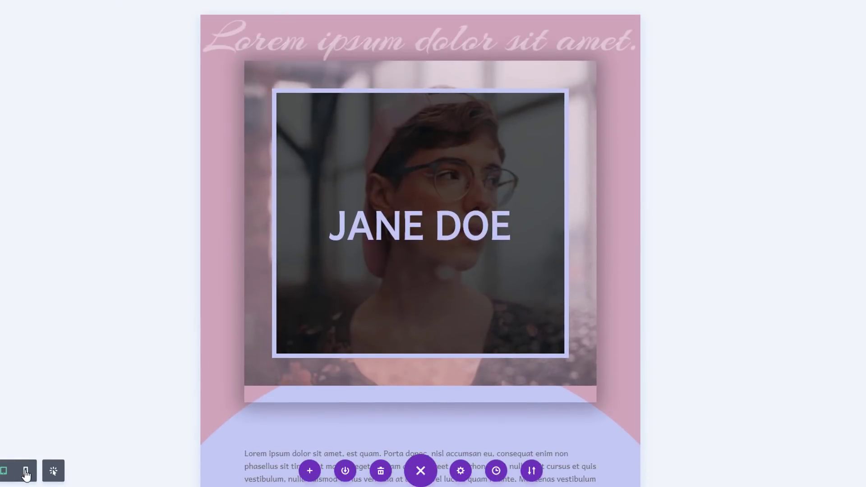
pyautogui.click(26, 473)
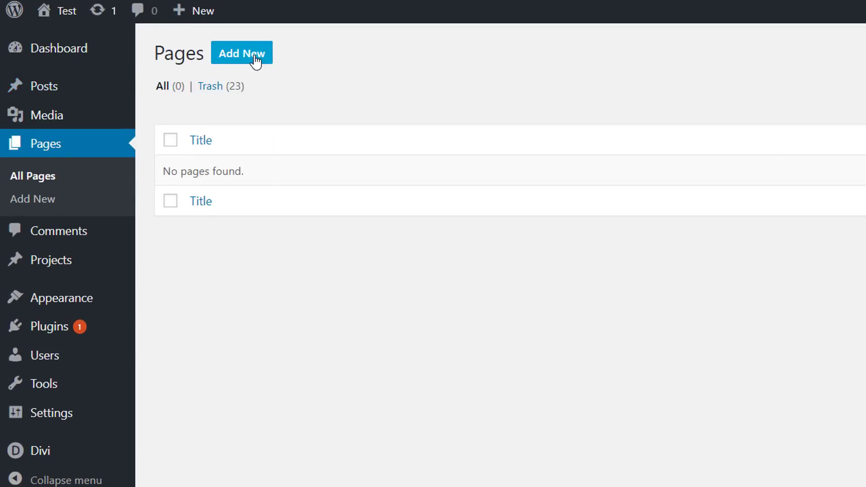
# Create a new page titled Home and switch it to the Divi Builder.
pyautogui.click(255, 61)
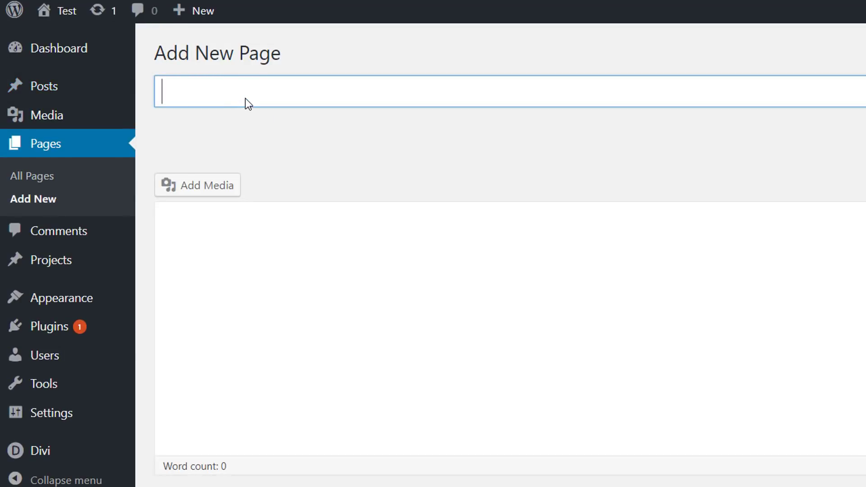
pyautogui.write('Home')
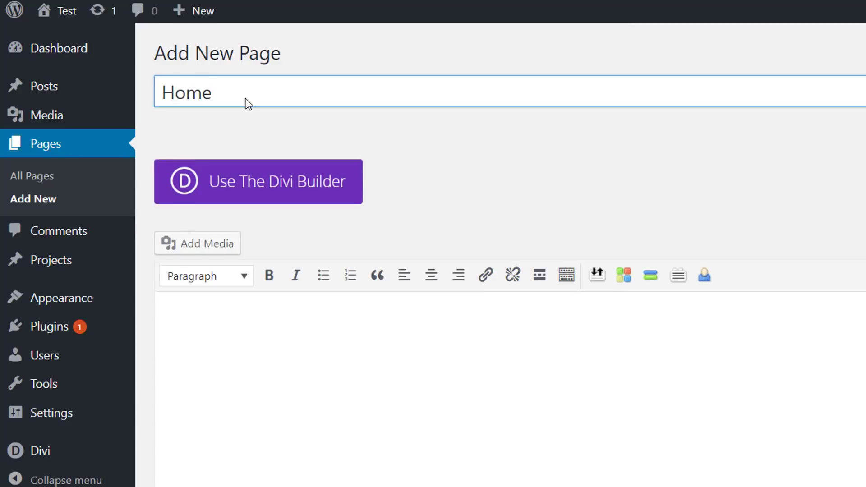
pyautogui.click(230, 193)
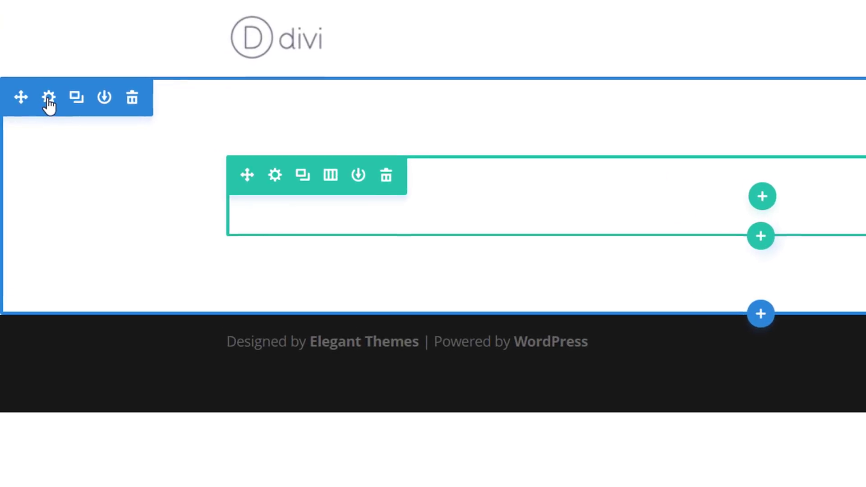
# Give the hero section a gradient background from lavender #c2c6f3 to pink.
pyautogui.click(48, 98)
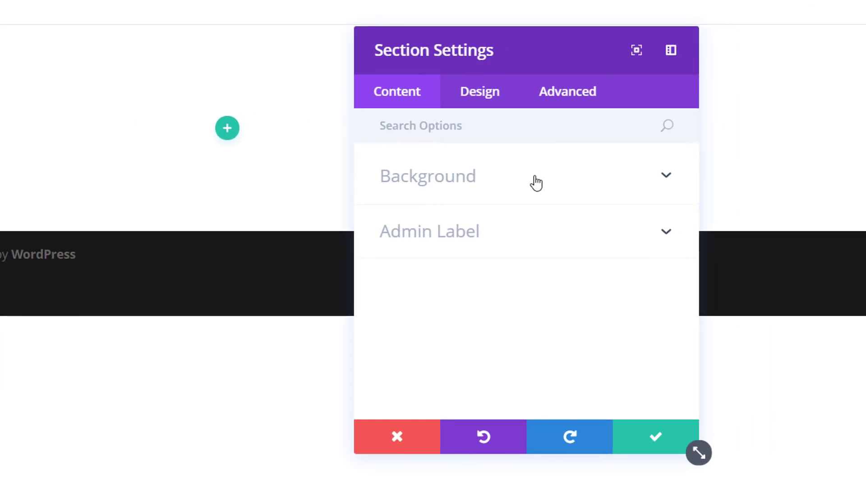
pyautogui.click(536, 183)
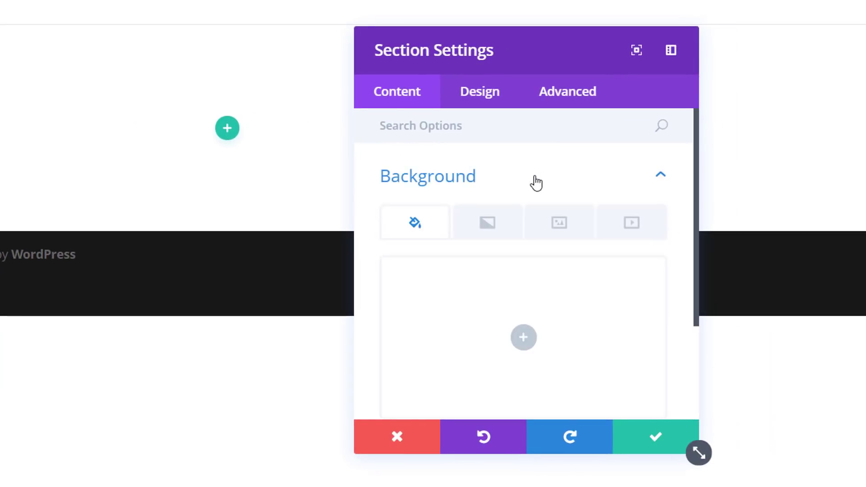
pyautogui.scroll(-2, 508, 162)
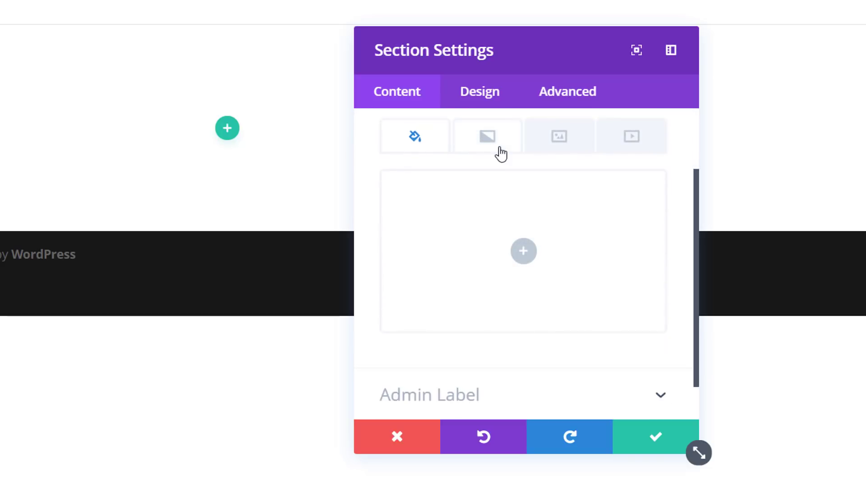
pyautogui.click(492, 152)
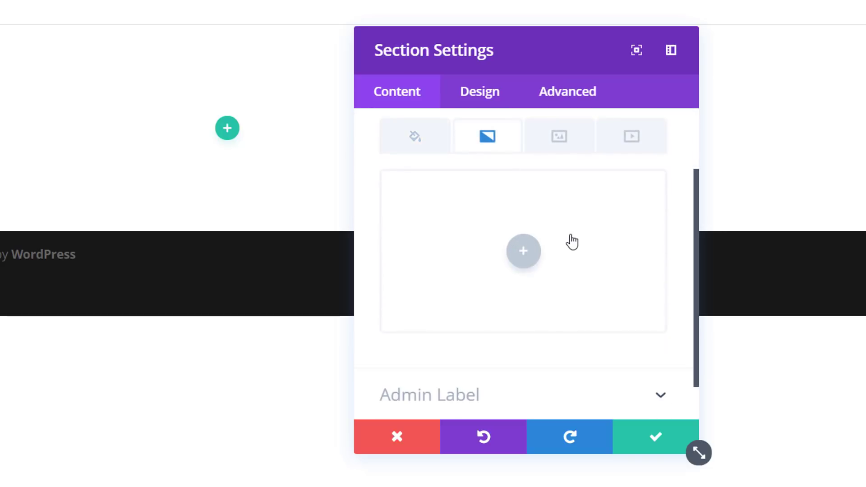
pyautogui.click(570, 243)
pyautogui.scroll(-3, 548, 246)
pyautogui.scroll(-3, 534, 280)
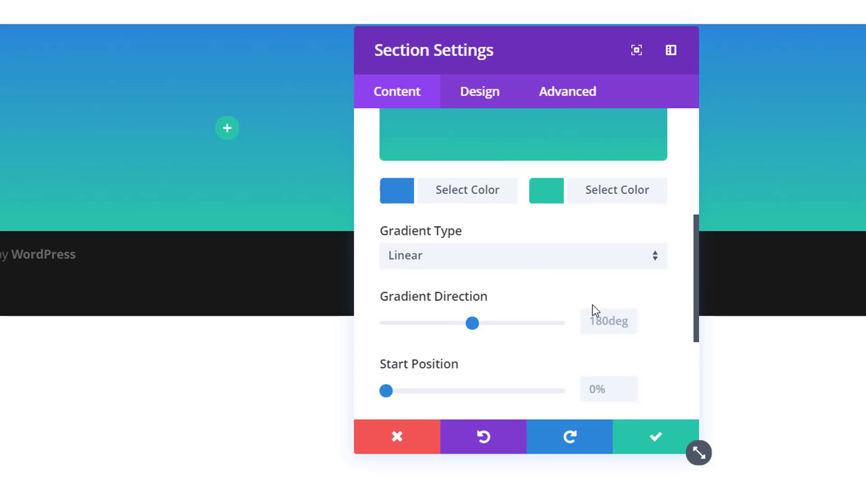
pyautogui.click(498, 198)
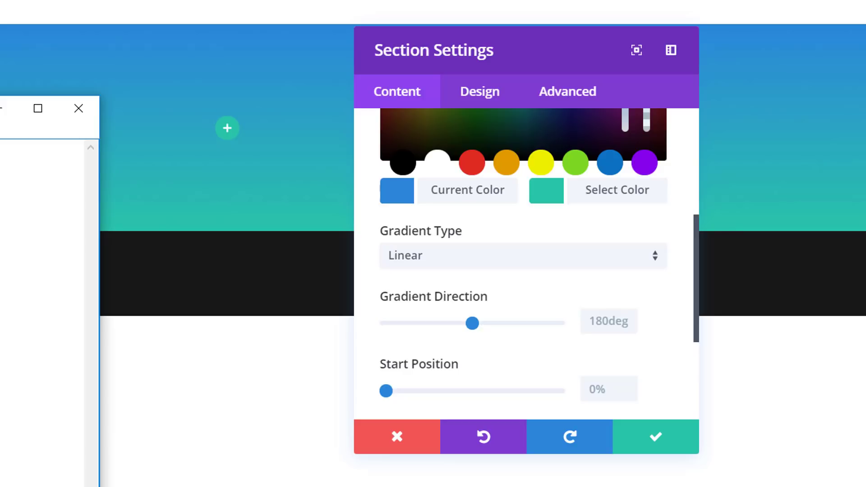
pyautogui.scroll(3, 551, 246)
pyautogui.scroll(2, 480, 279)
pyautogui.doubleClick(444, 274)
pyautogui.write('c2c6f3')
pyautogui.scroll(-3, 444, 274)
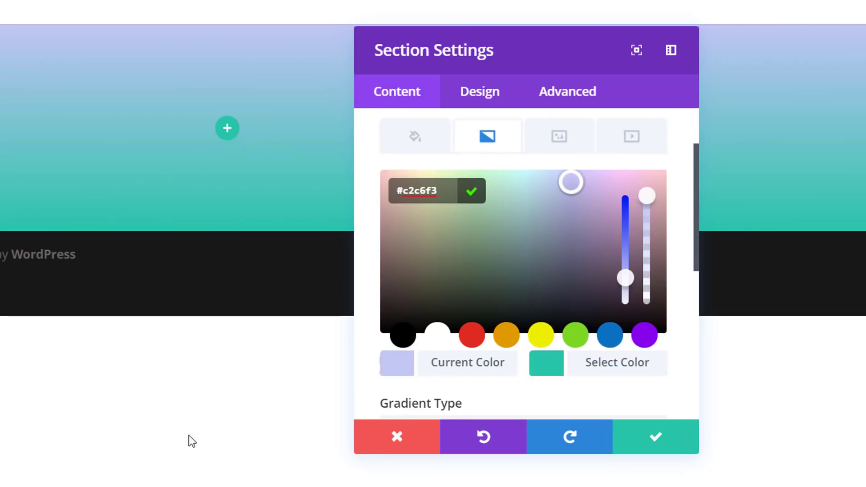
pyautogui.hotkey('alt', 'Tab')
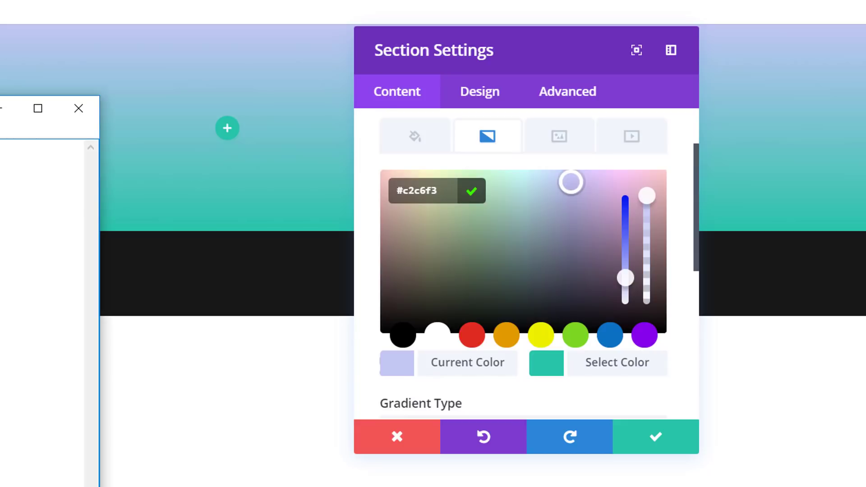
pyautogui.click(582, 364)
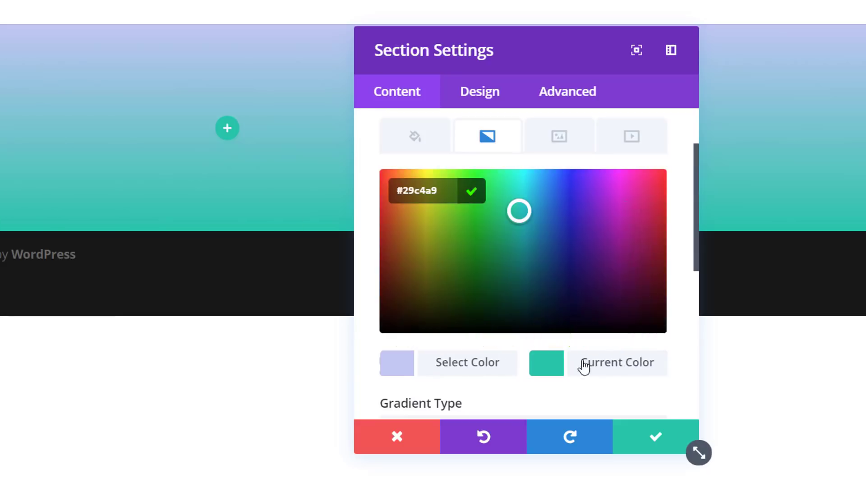
pyautogui.doubleClick(447, 195)
pyautogui.hotkey('ctrl', 'v')
pyautogui.scroll(-3, 530, 262)
pyautogui.scroll(-1, 539, 243)
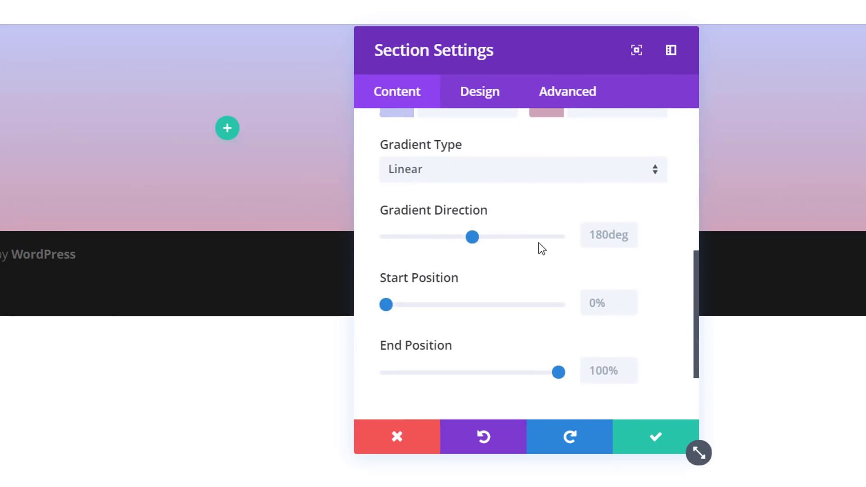
# Make the gradient radial with start and end positions at 45% for a hard circle, and save.
pyautogui.click(626, 178)
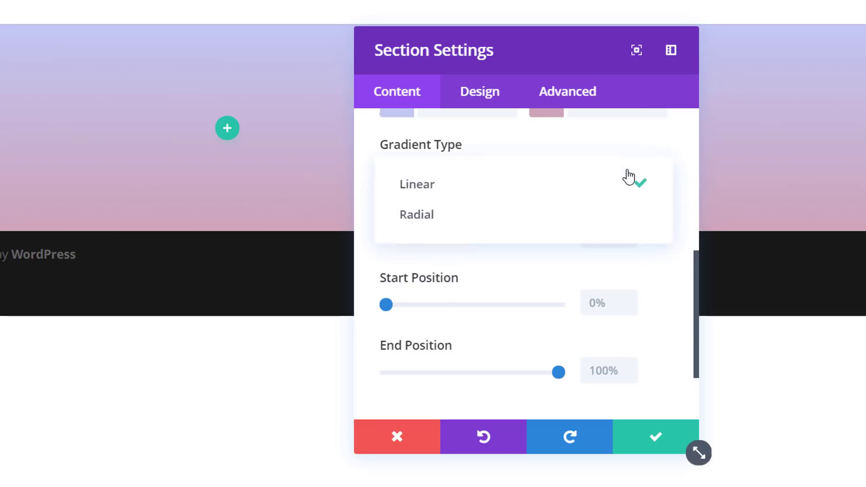
pyautogui.click(557, 214)
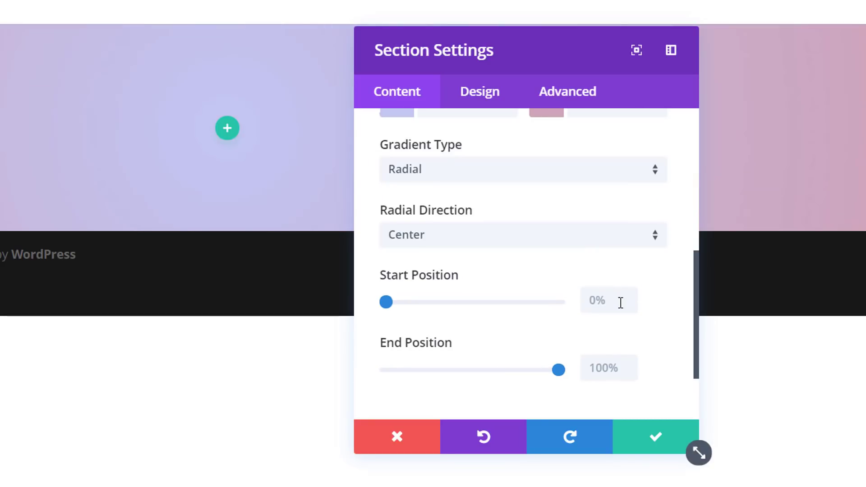
pyautogui.click(621, 300)
pyautogui.write('45')
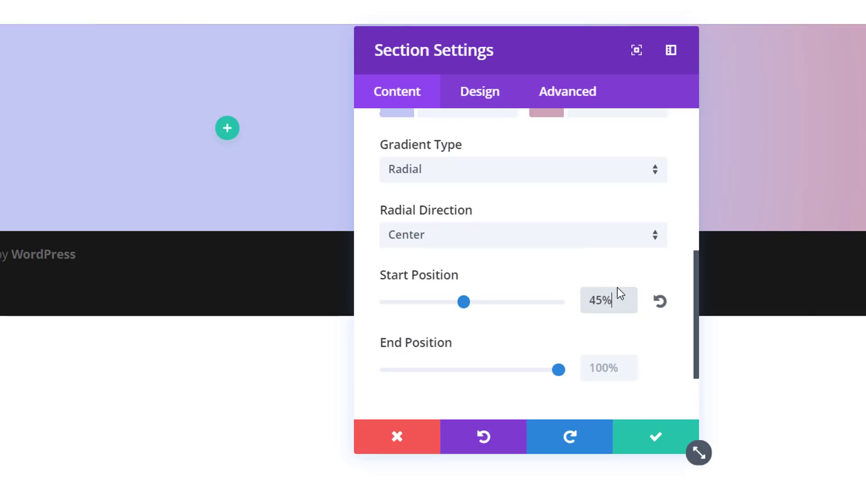
pyautogui.doubleClick(617, 289)
pyautogui.click(609, 367)
pyautogui.write('45')
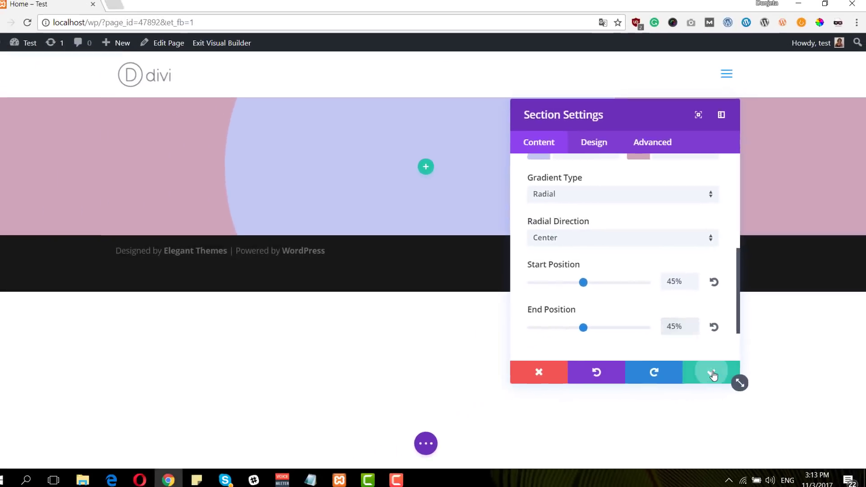
pyautogui.click(712, 373)
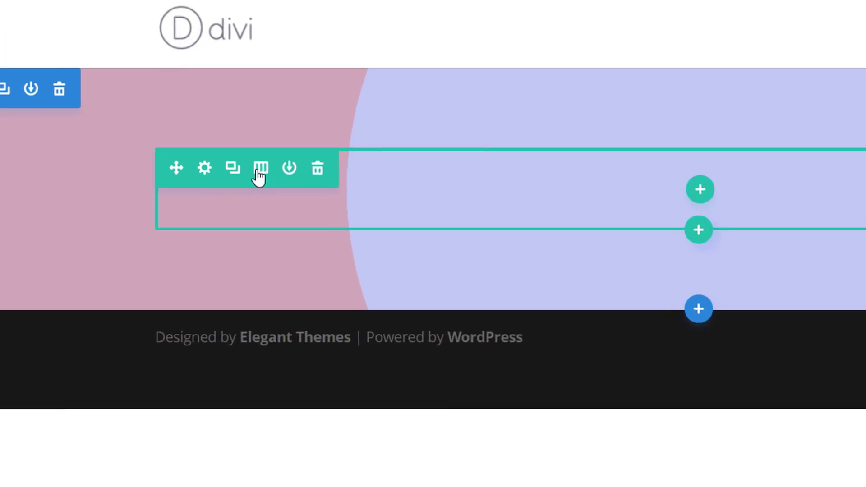
# Give the hero row a single-column layout, leaving it empty of modules.
pyautogui.click(187, 155)
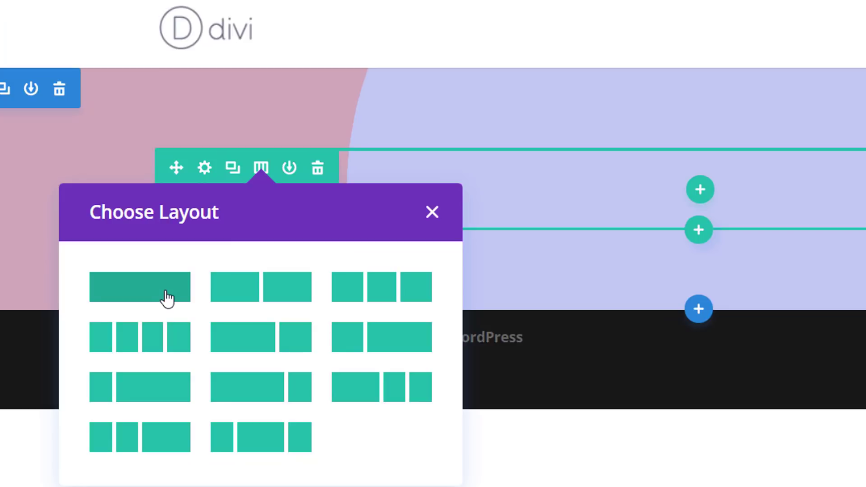
pyautogui.click(167, 298)
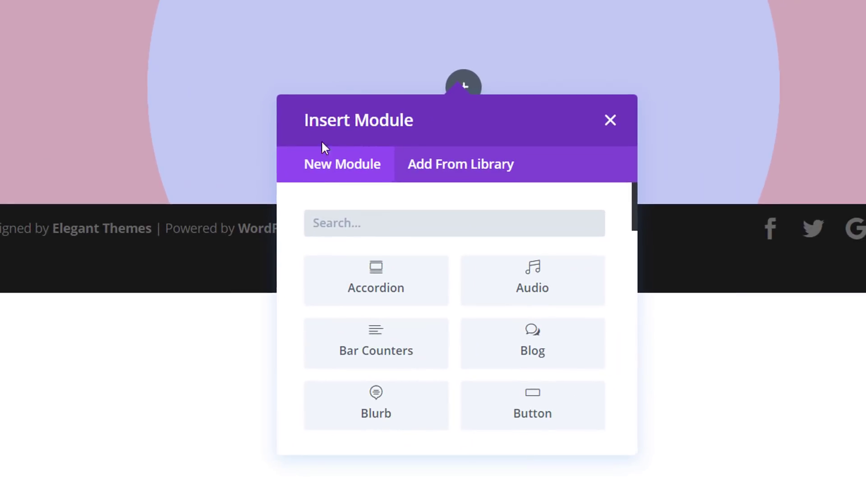
pyautogui.click(203, 96)
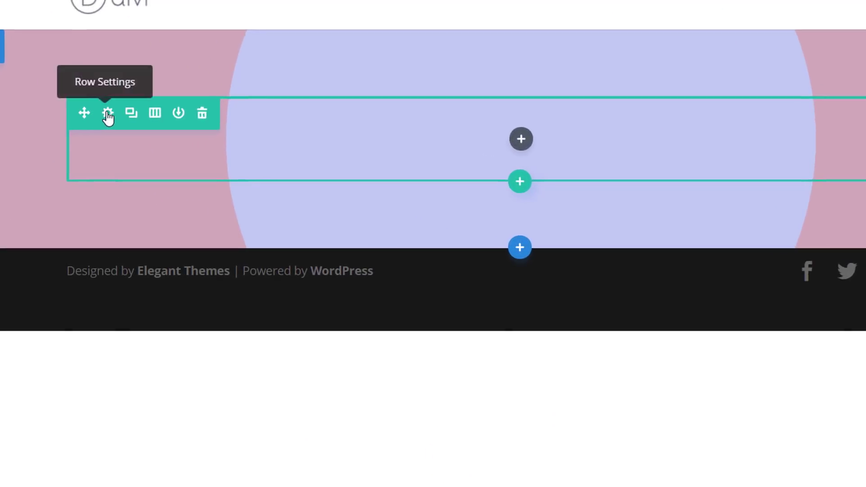
# In the row's Sizing options, enable Fullwidth and a Custom Gutter Width of 1.
pyautogui.click(115, 115)
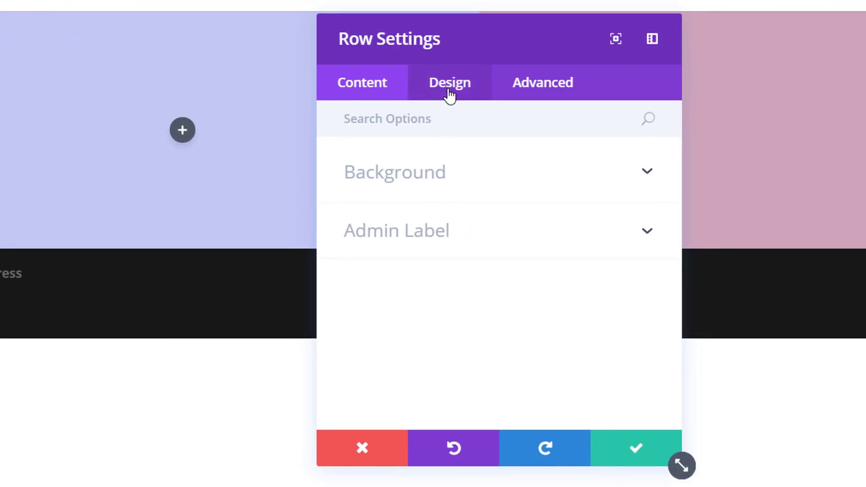
pyautogui.click(452, 90)
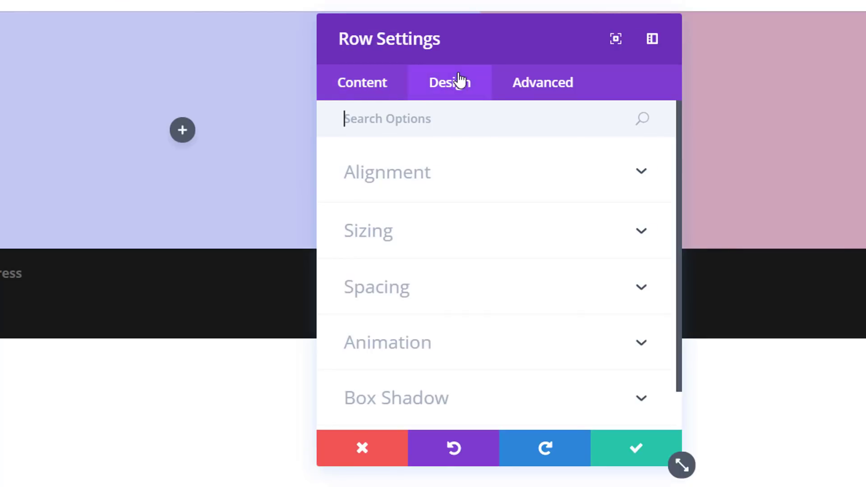
pyautogui.click(417, 246)
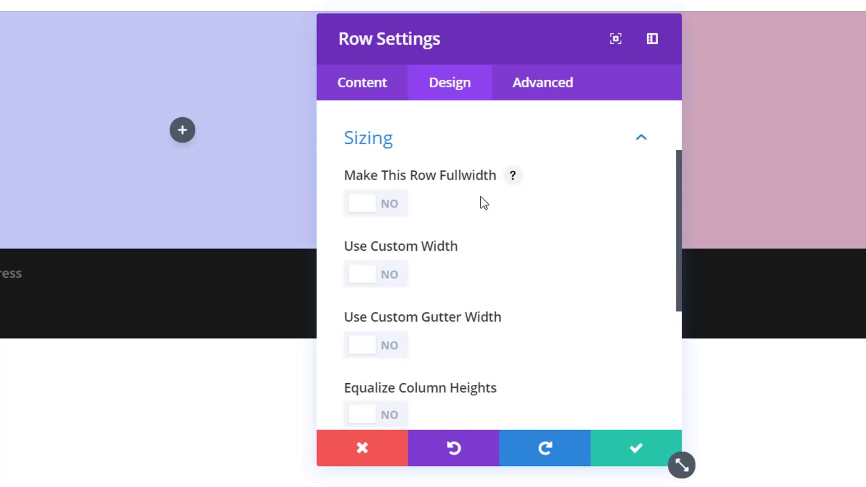
pyautogui.click(389, 205)
pyautogui.scroll(-2, 481, 280)
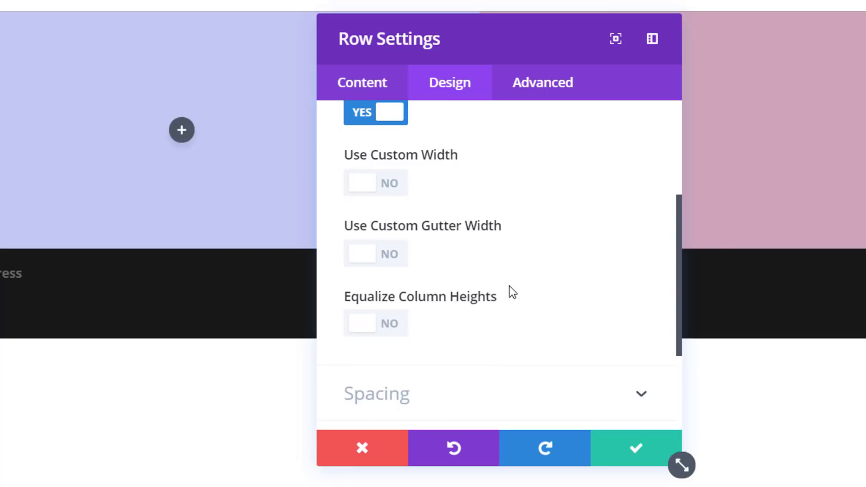
pyautogui.click(350, 258)
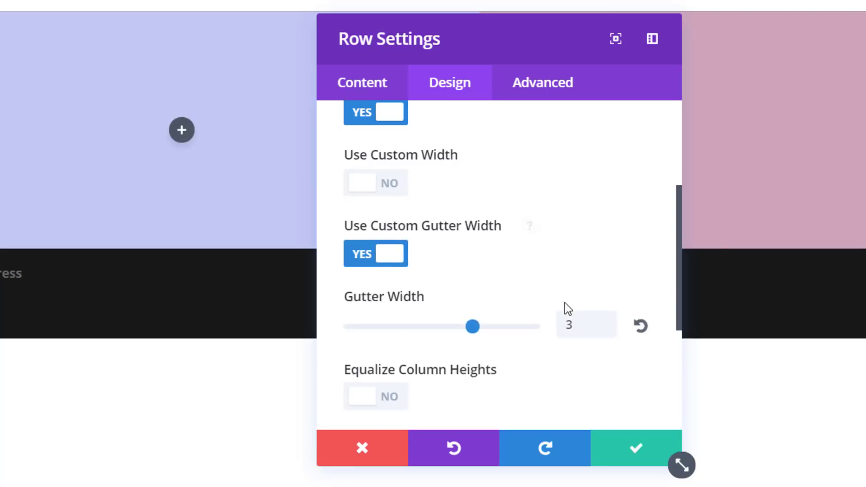
pyautogui.doubleClick(580, 325)
pyautogui.write('1')
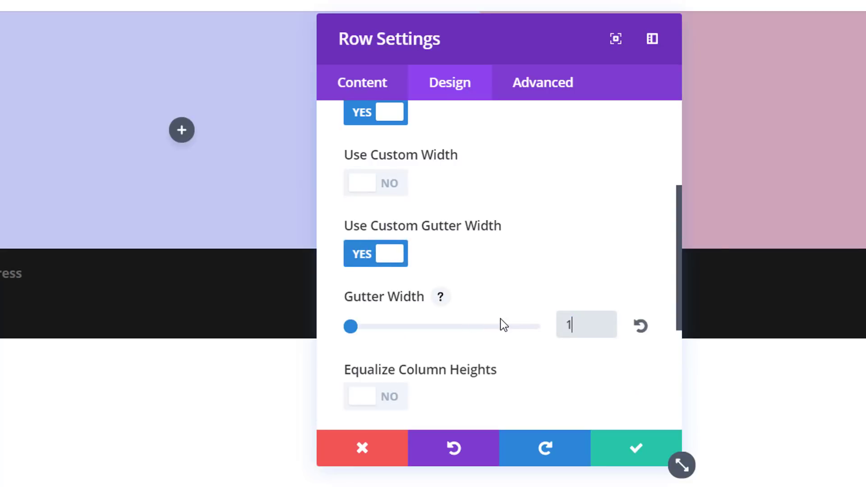
pyautogui.scroll(-2, 579, 240)
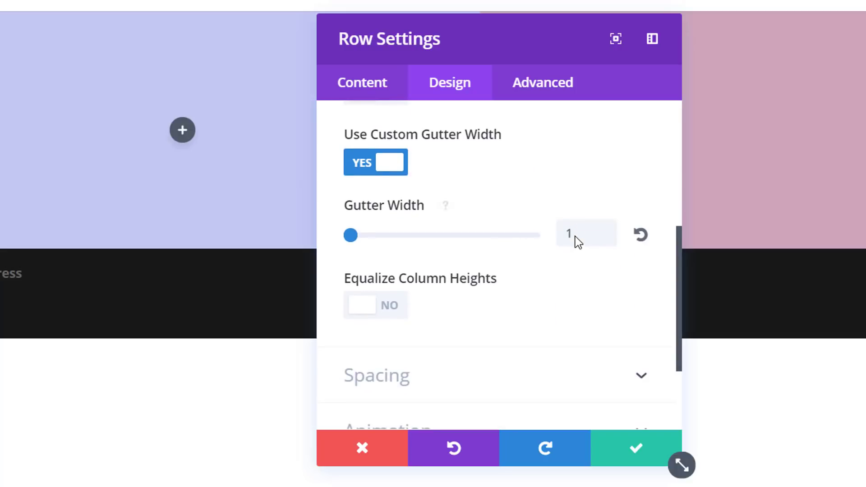
# Save the row and insert a Text module, ready to write Lorum Ipsum.
pyautogui.click(629, 455)
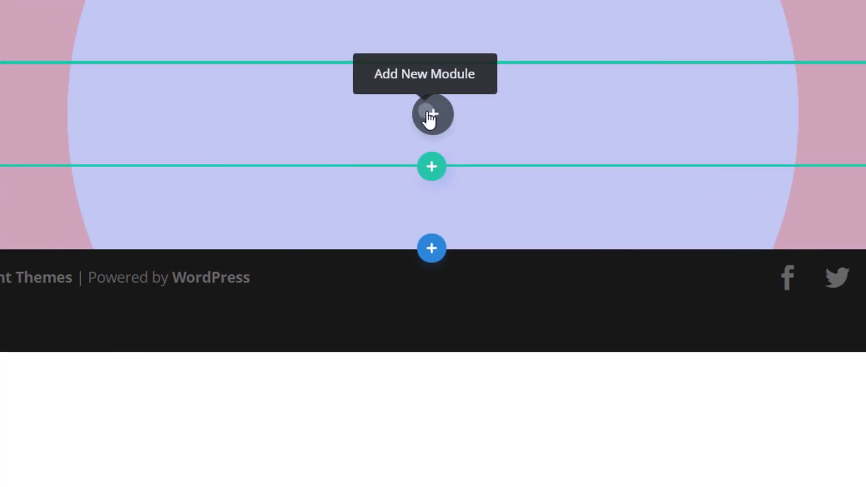
pyautogui.click(431, 115)
pyautogui.scroll(-4, 496, 396)
pyautogui.scroll(-4, 494, 387)
pyautogui.scroll(-2, 486, 391)
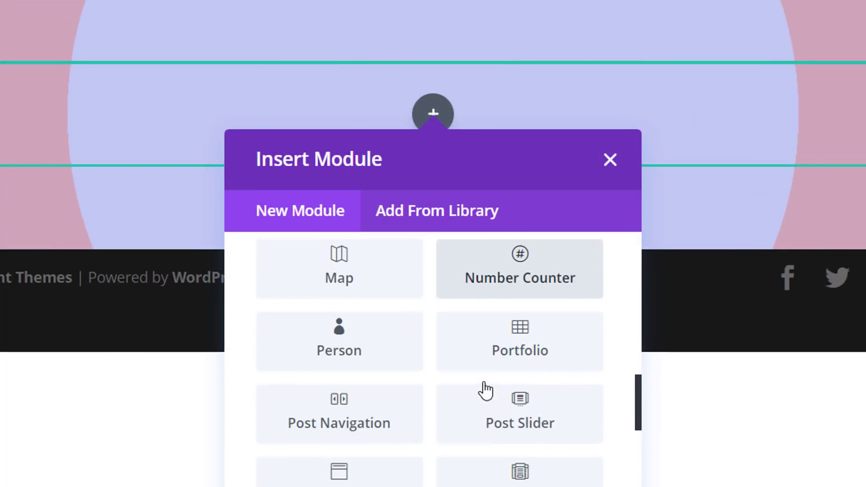
pyautogui.scroll(-2, 486, 391)
pyautogui.scroll(-3, 481, 399)
pyautogui.scroll(-4, 474, 398)
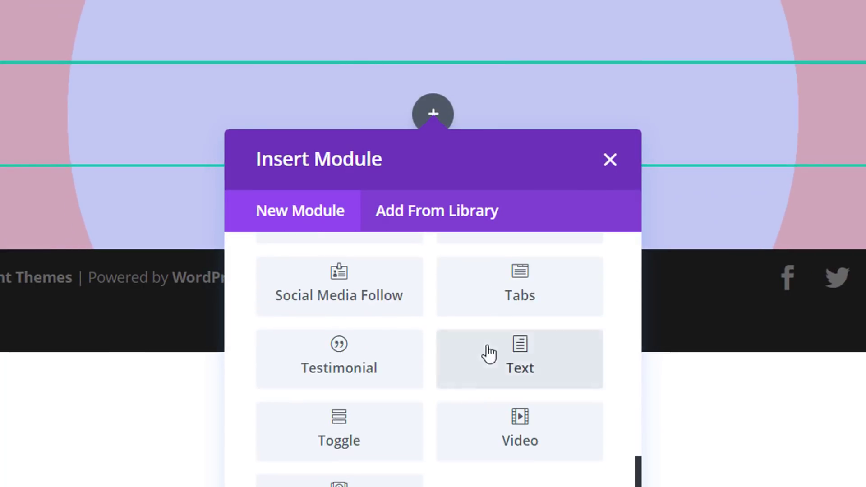
pyautogui.click(491, 351)
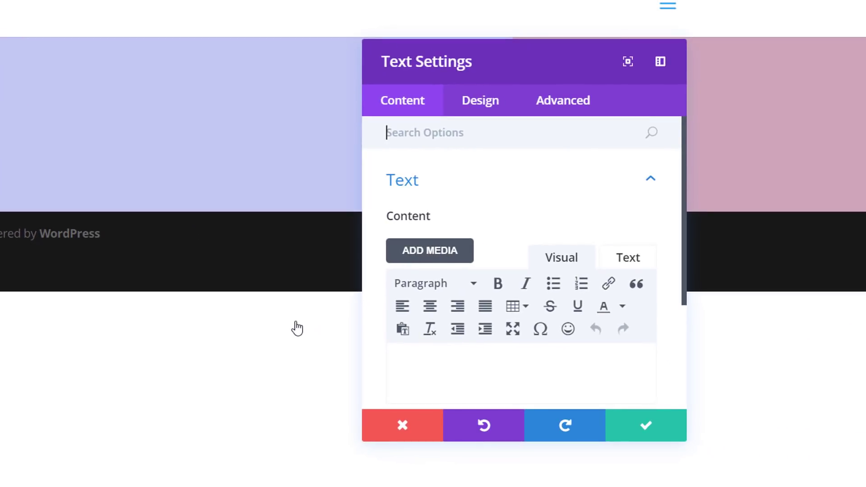
pyautogui.click(458, 383)
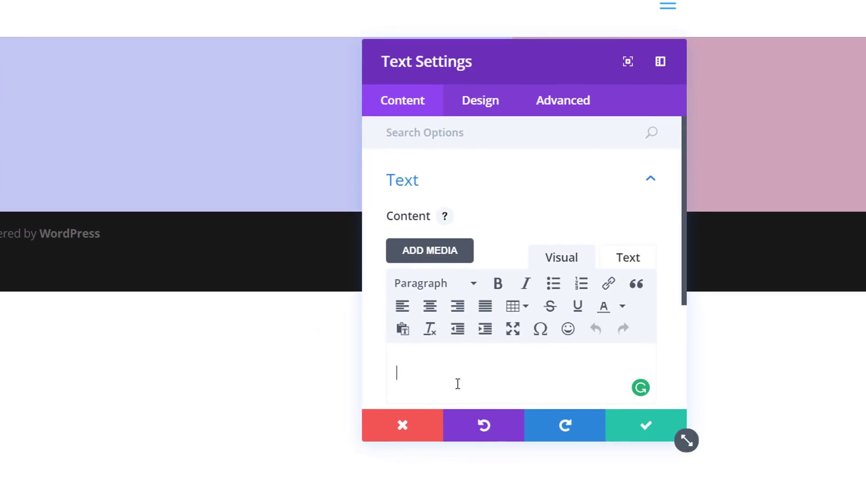
pyautogui.write('Lor')
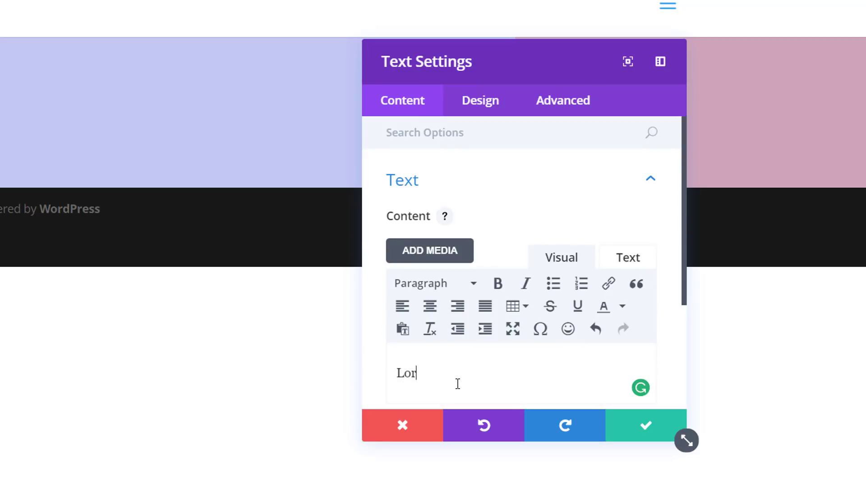
pyautogui.write('um Ipsum')
# Set the Lorum Ipsum text font to Arizonia in the Design text options.
pyautogui.click(484, 108)
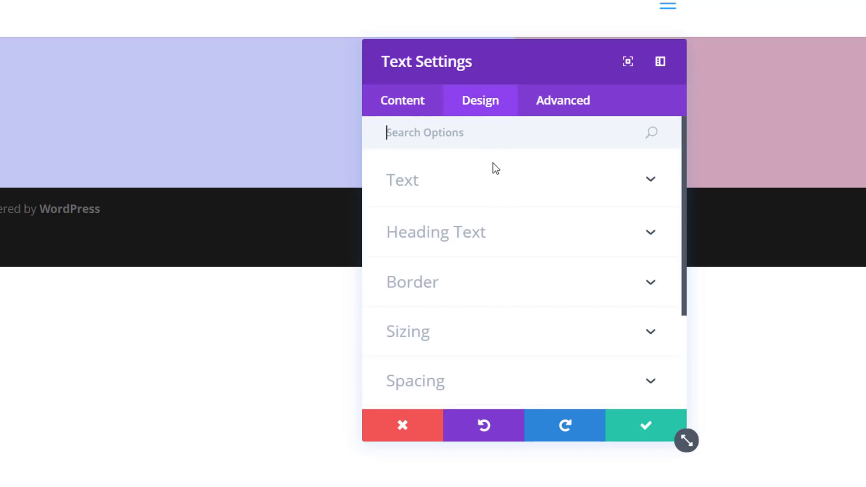
pyautogui.click(505, 182)
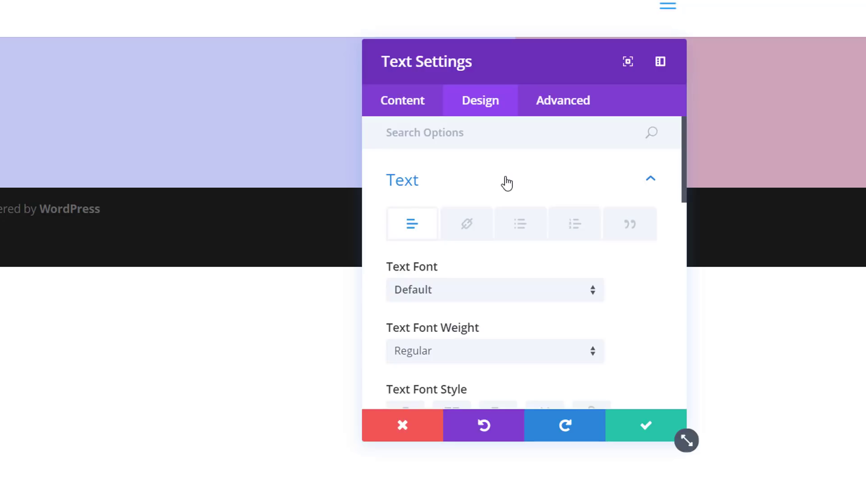
pyautogui.click(548, 297)
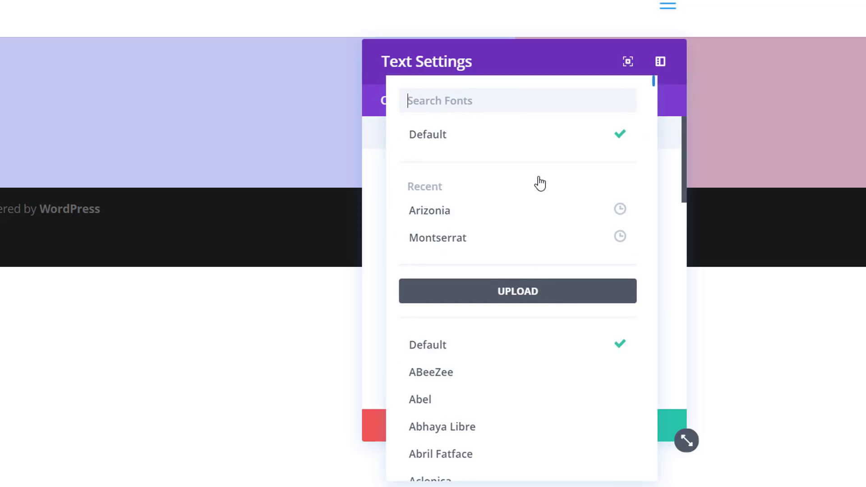
pyautogui.write('Arizonia')
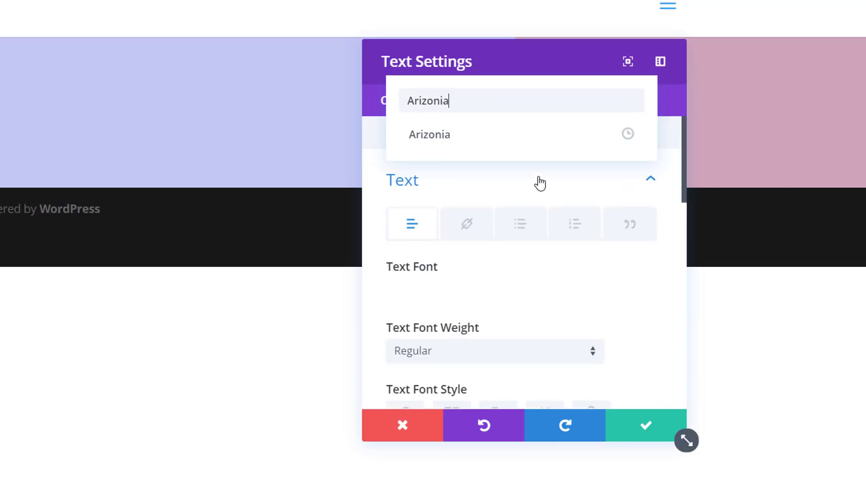
pyautogui.click(542, 148)
pyautogui.scroll(-2, 604, 248)
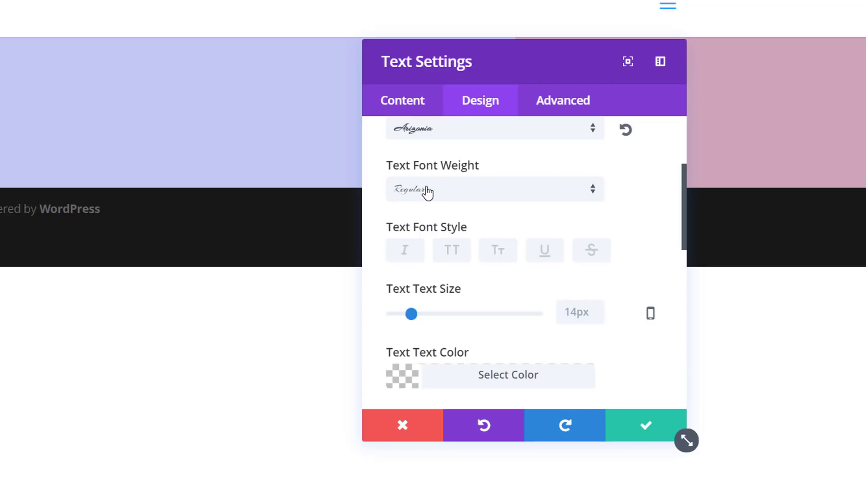
pyautogui.scroll(-2, 469, 217)
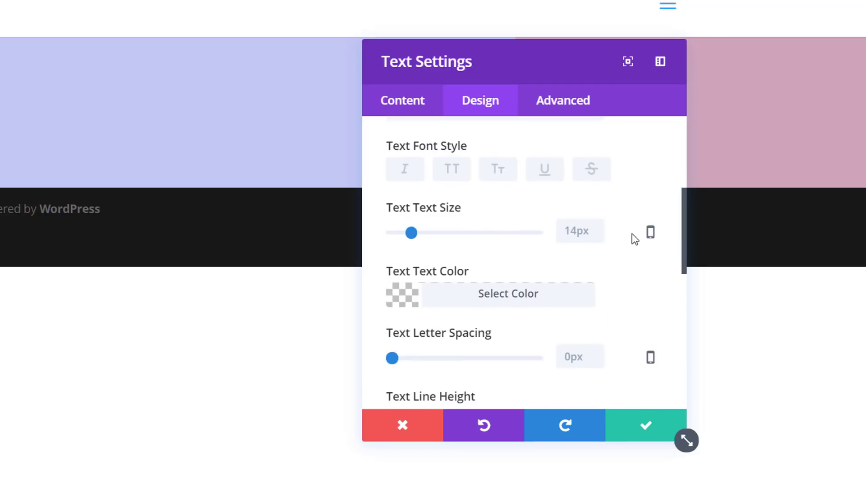
# Set responsive text sizes: 150px desktop, 80px tablet and 70px smartphone.
pyautogui.click(650, 233)
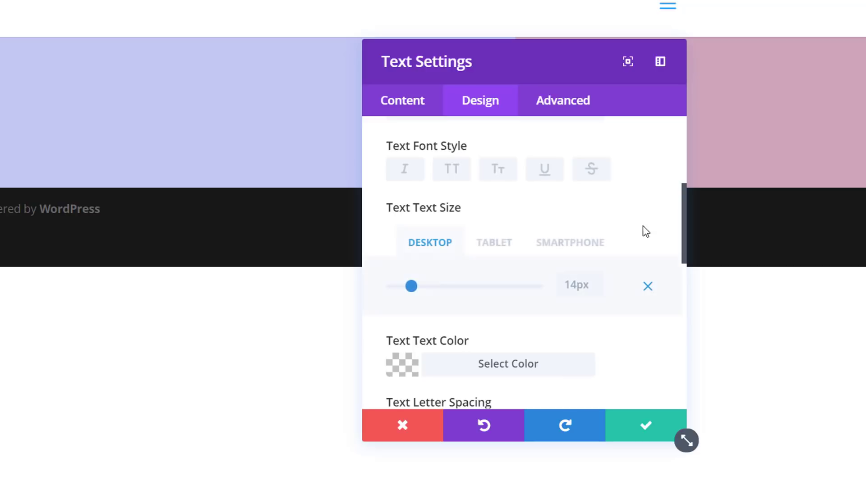
pyautogui.click(581, 277)
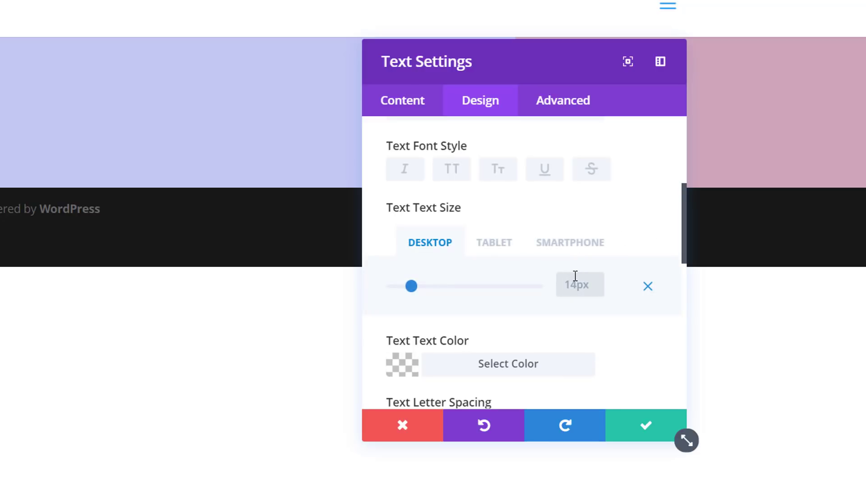
pyautogui.write('150px')
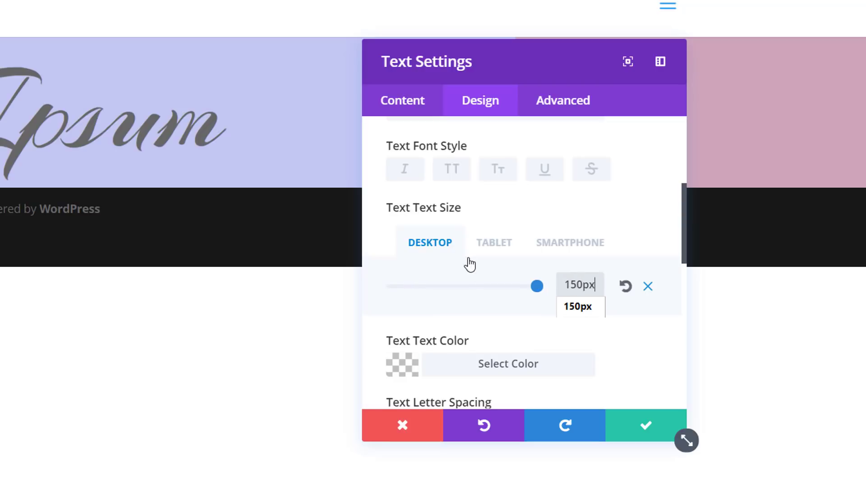
pyautogui.click(495, 243)
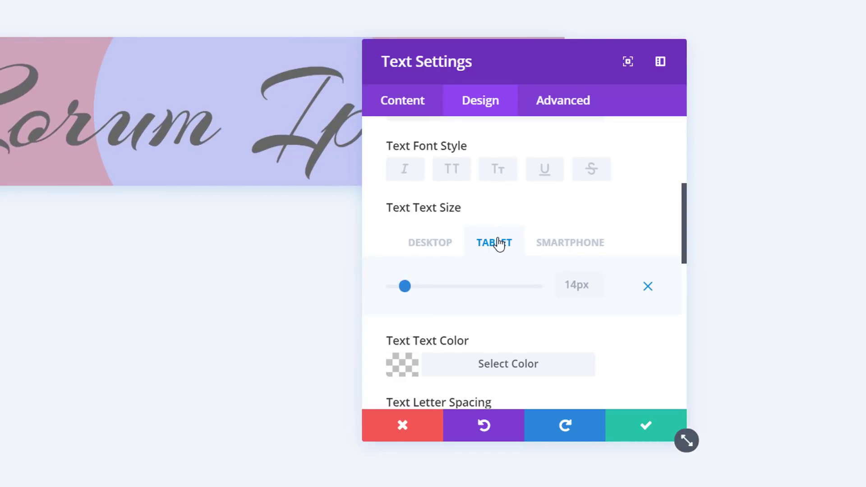
pyautogui.click(568, 283)
pyautogui.hotkey('ctrl', 'a')
pyautogui.write('8')
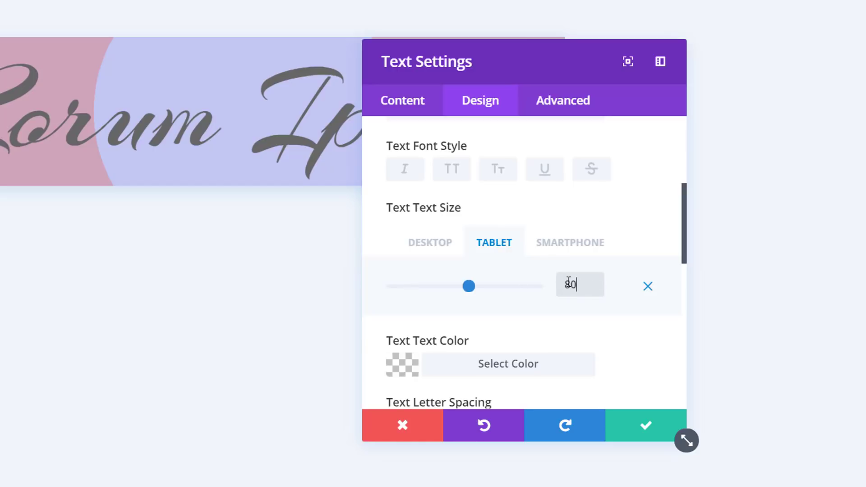
pyautogui.write('0px')
pyautogui.click(598, 247)
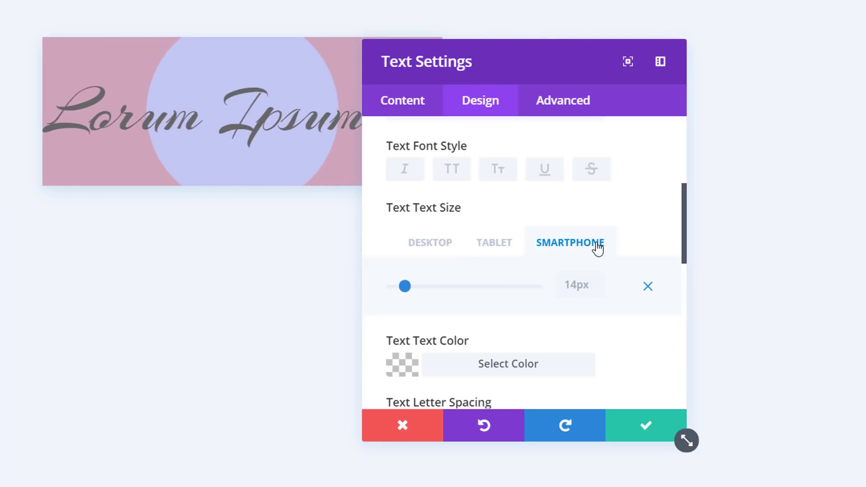
pyautogui.click(568, 285)
pyautogui.write('70px')
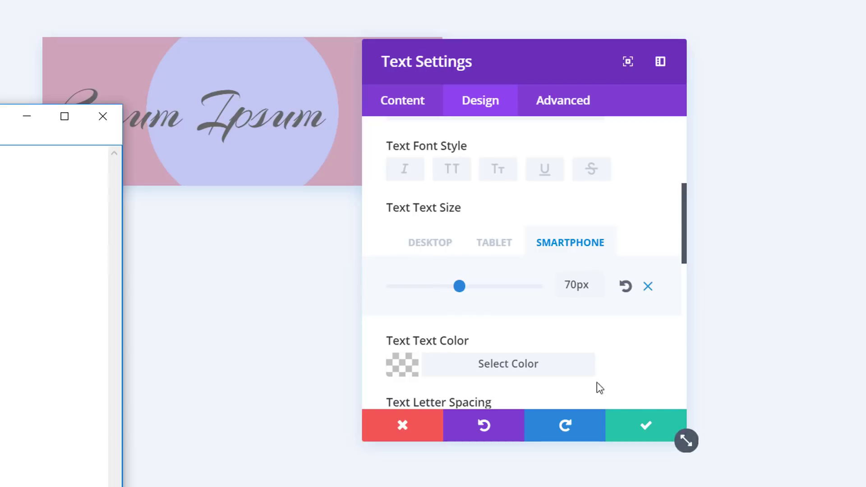
pyautogui.scroll(-2, 619, 339)
pyautogui.scroll(-1, 568, 306)
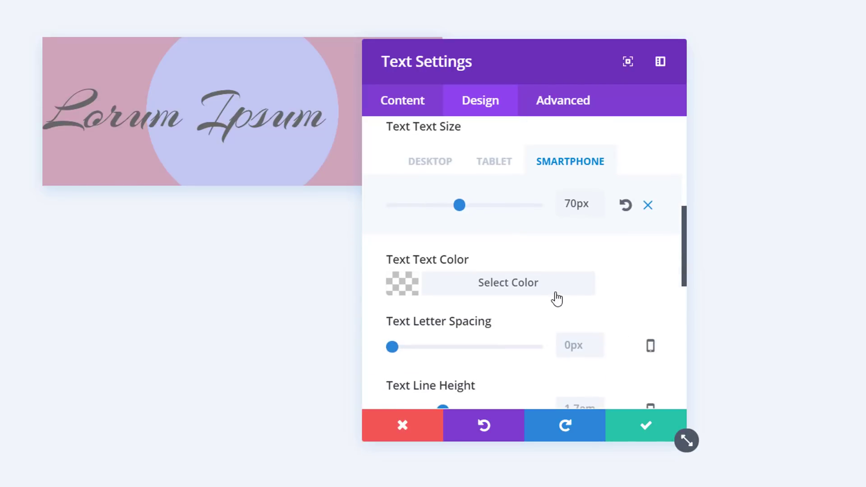
# Colour the heading translucent white (rgba), centre its orientation, and save the module.
pyautogui.click(551, 291)
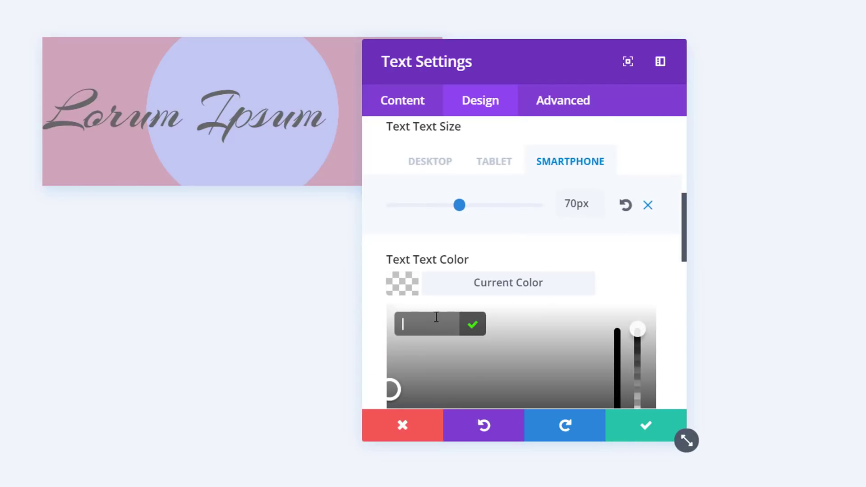
pyautogui.write('rgba(255,255,255,0.39)')
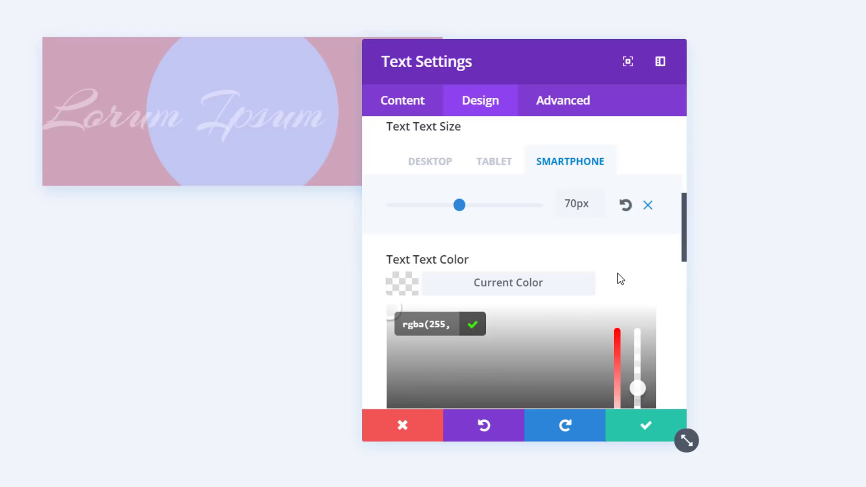
pyautogui.scroll(-2, 622, 267)
pyautogui.scroll(-2, 624, 267)
pyautogui.scroll(-2, 497, 350)
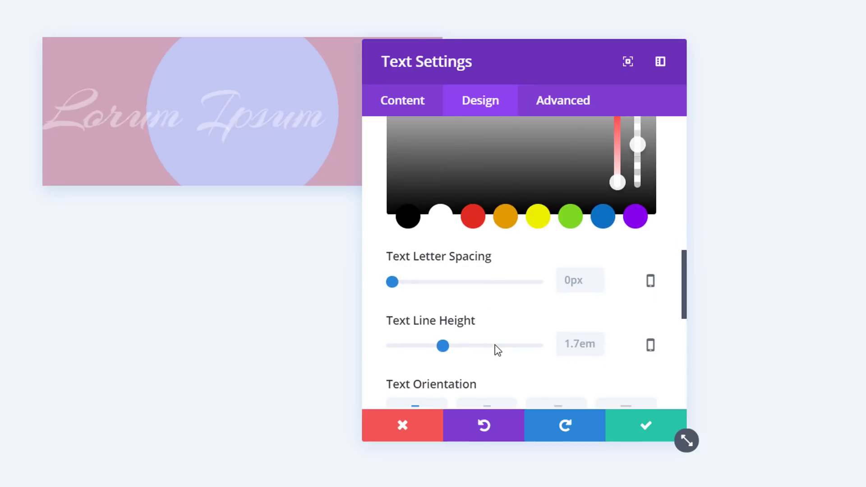
pyautogui.scroll(-4, 503, 314)
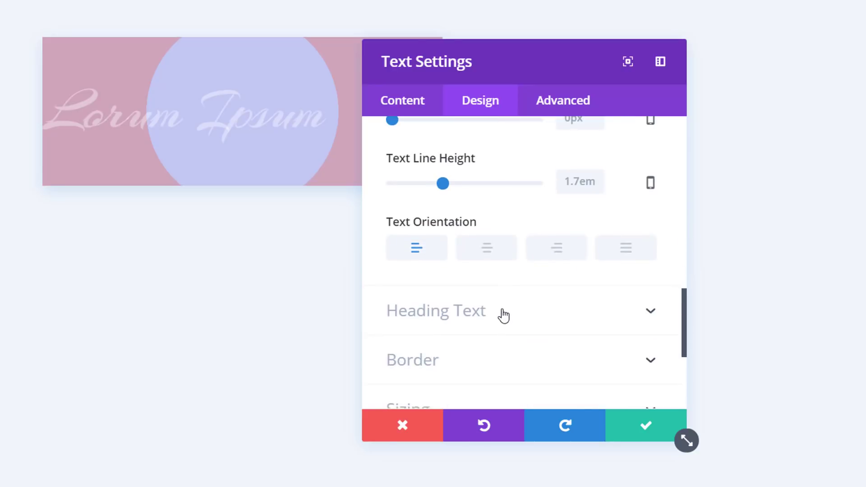
pyautogui.click(490, 256)
pyautogui.scroll(-2, 559, 298)
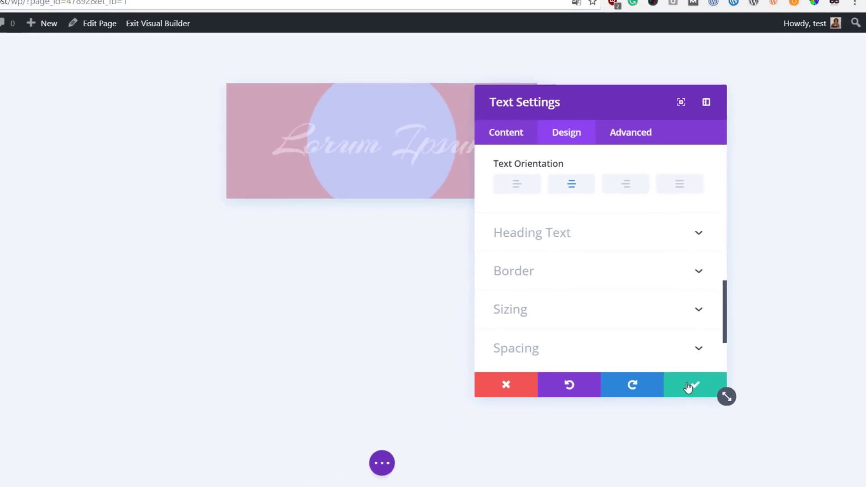
pyautogui.click(704, 383)
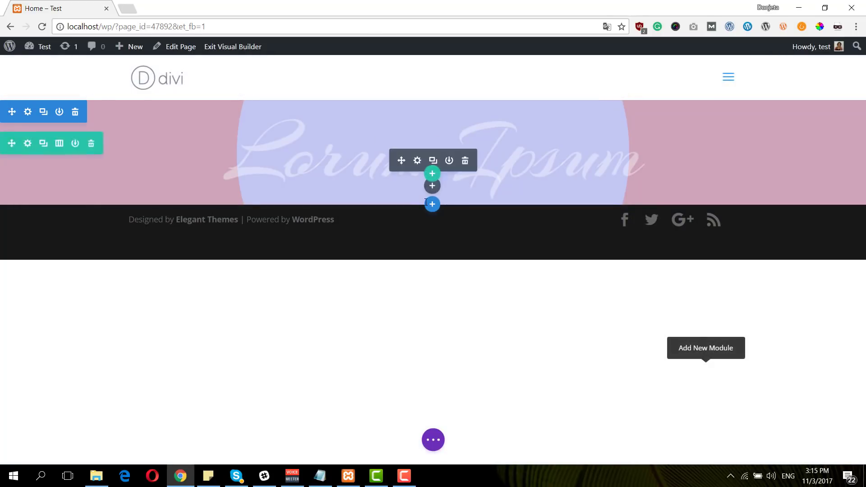
pyautogui.moveTo(432, 175)
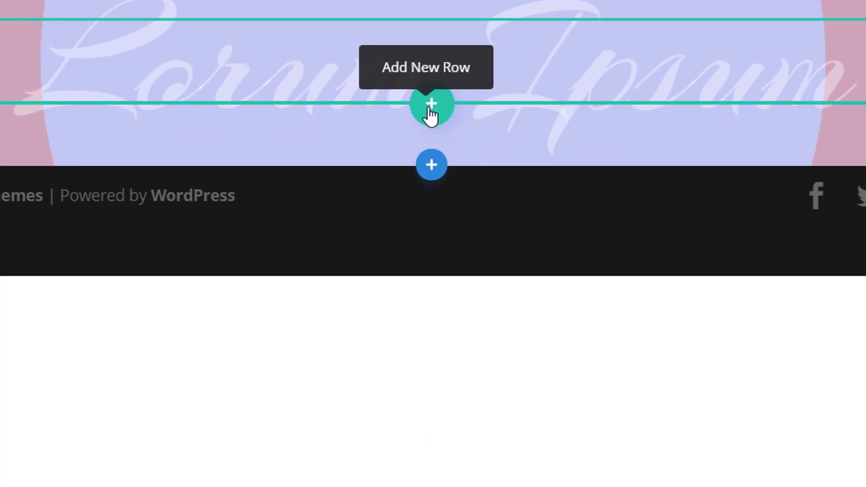
# Add an empty one-column row beneath the heading, dismissing the module inserter.
pyautogui.click(431, 108)
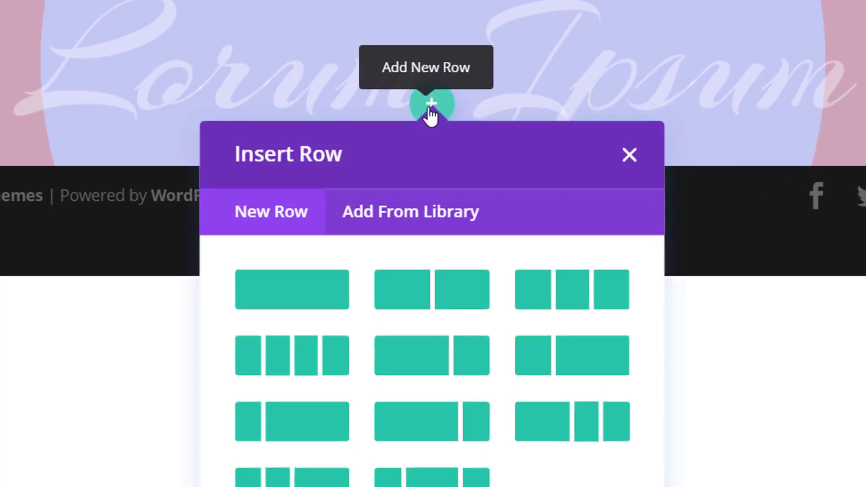
pyautogui.click(307, 285)
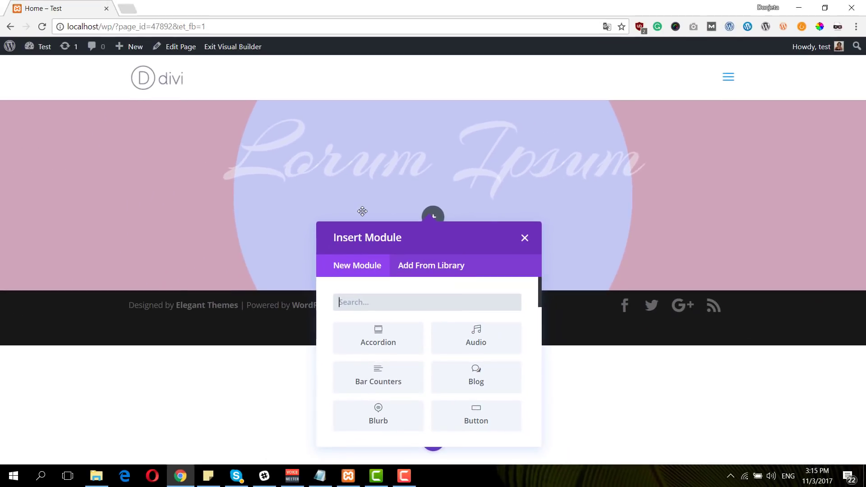
pyautogui.click(638, 221)
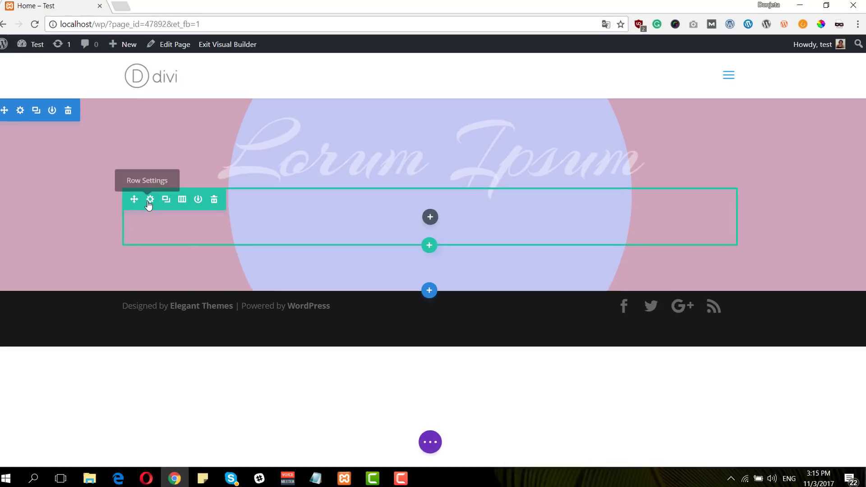
# Set the new row's Column 1 background to the portrait photo from the Media Library.
pyautogui.click(144, 199)
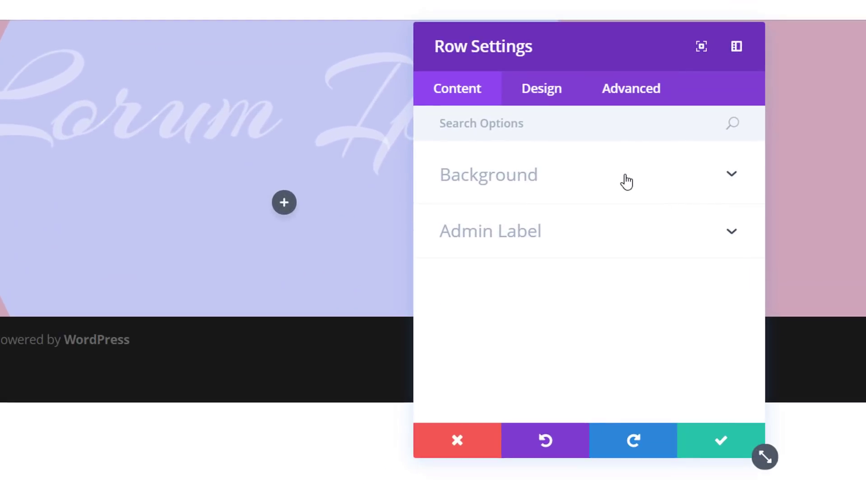
pyautogui.click(615, 181)
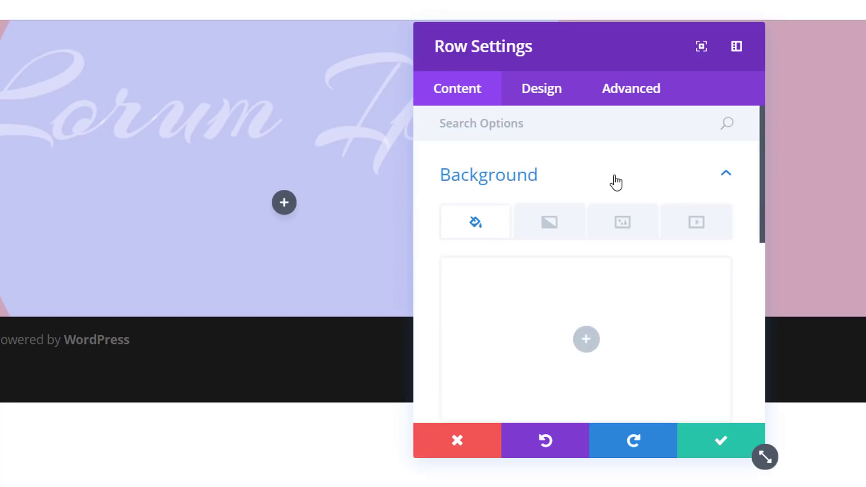
pyautogui.scroll(-3, 628, 196)
pyautogui.scroll(-2, 629, 209)
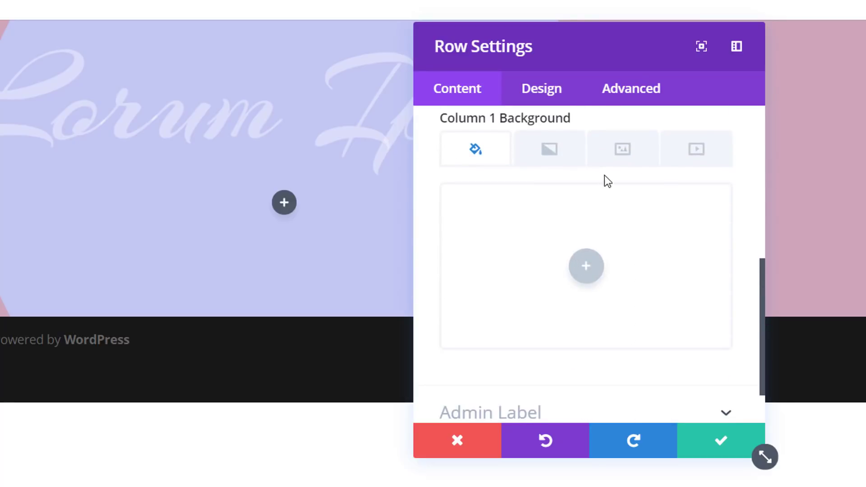
pyautogui.click(636, 155)
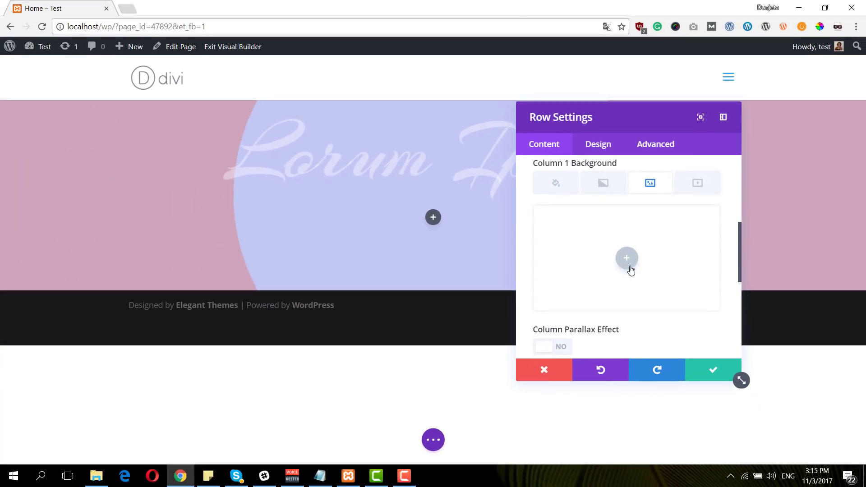
pyautogui.click(630, 269)
pyautogui.click(163, 187)
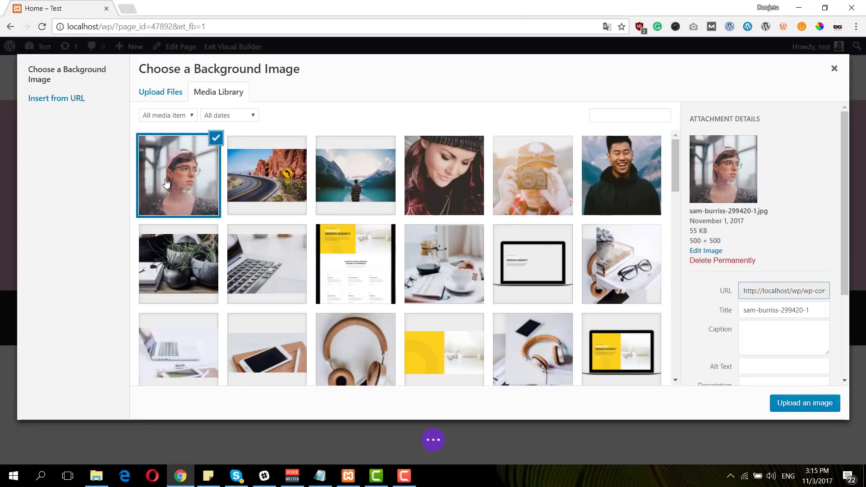
pyautogui.click(806, 403)
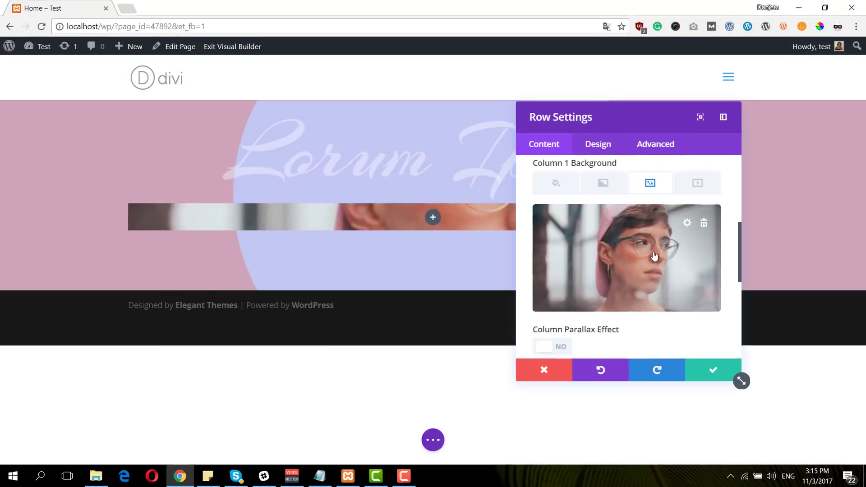
pyautogui.scroll(-2, 654, 257)
pyautogui.scroll(-1, 609, 261)
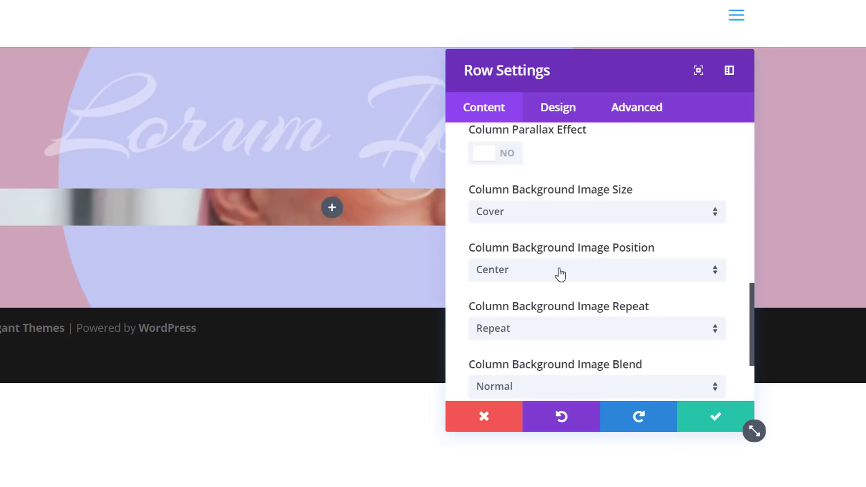
# Enable Use Custom Width on the photo row and enter 557px.
pyautogui.click(557, 108)
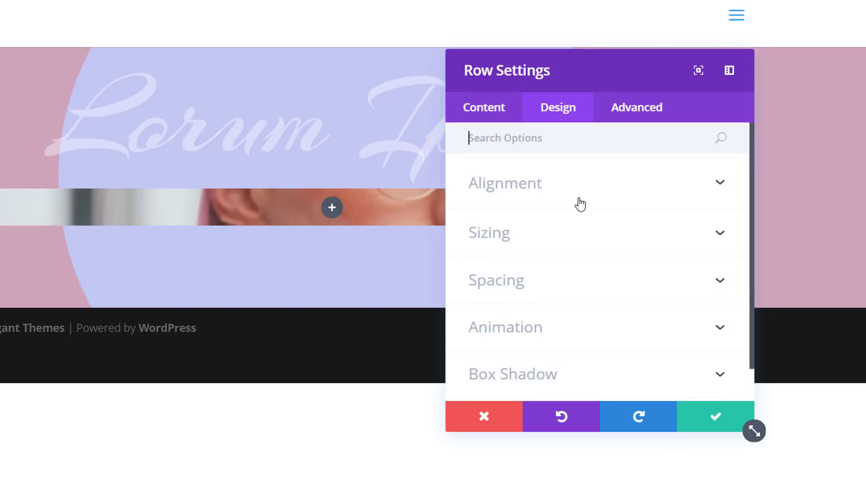
pyautogui.click(570, 246)
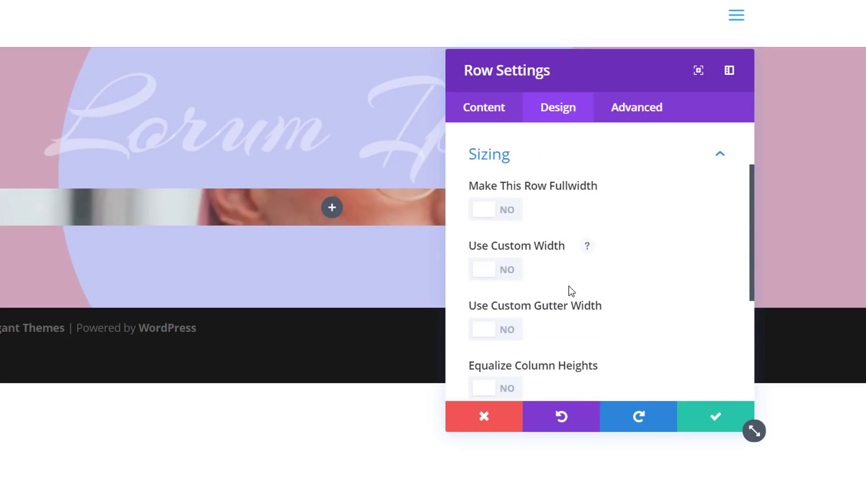
pyautogui.scroll(-2, 569, 285)
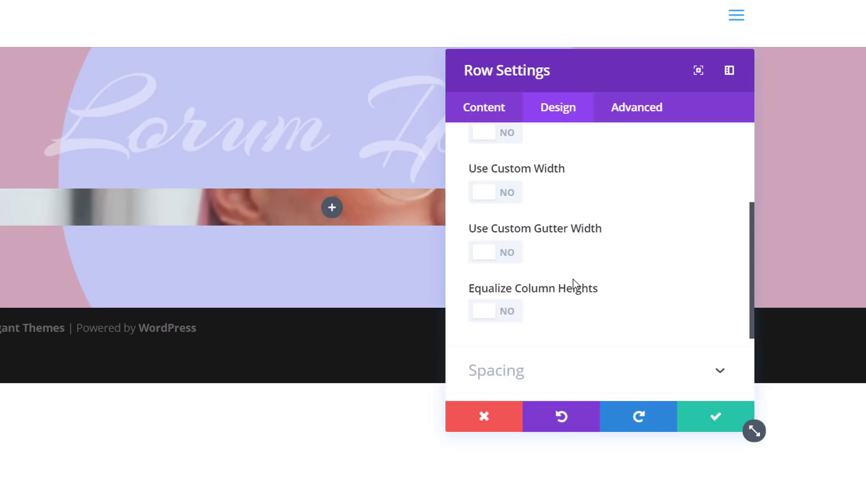
pyautogui.click(494, 195)
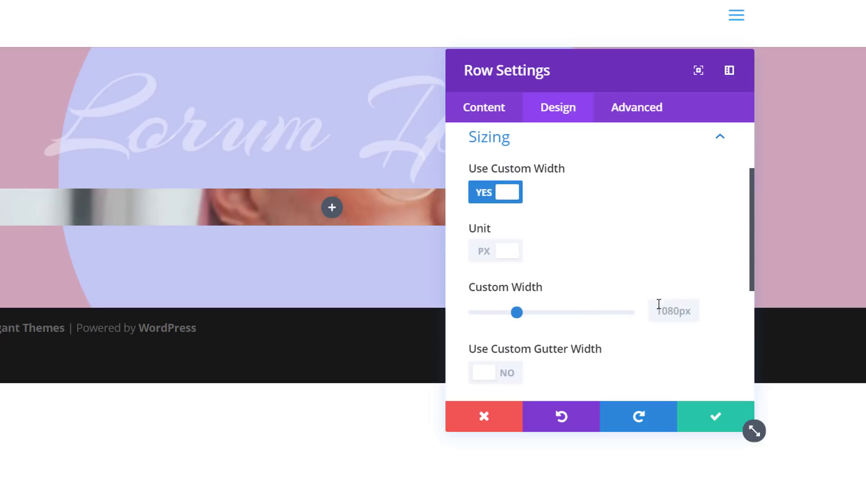
pyautogui.click(682, 309)
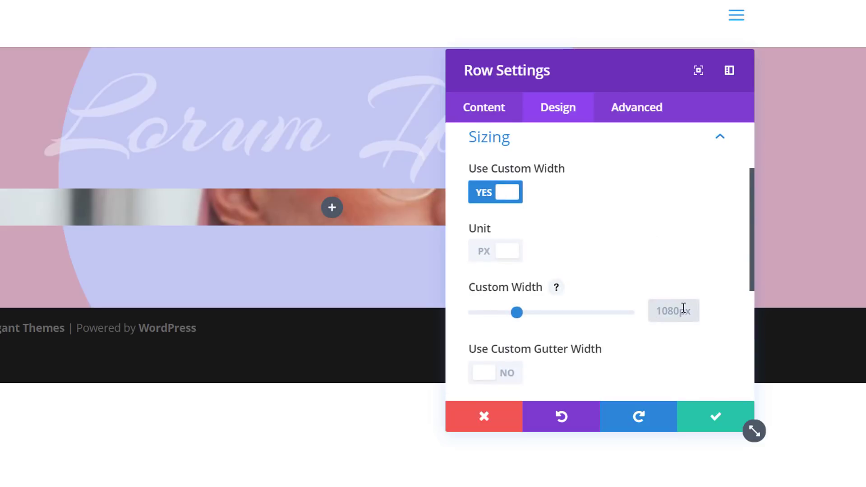
pyautogui.write('55px')
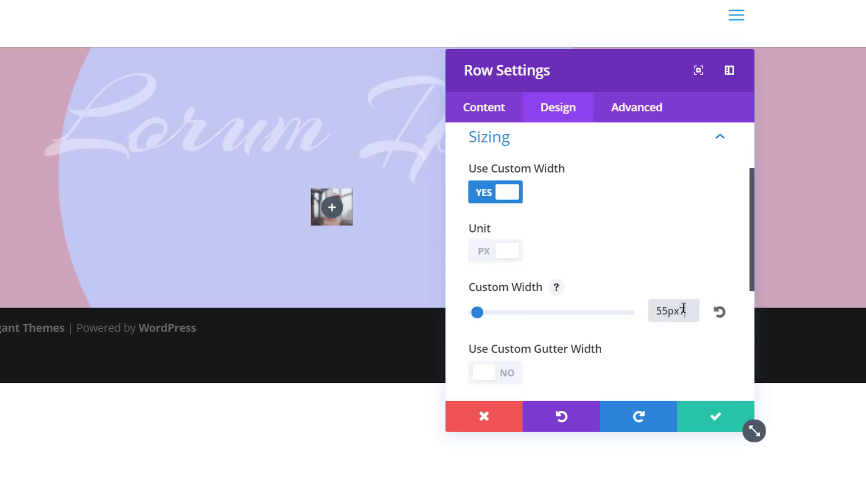
pyautogui.press('BackSpace')
pyautogui.press('BackSpace')
pyautogui.press('BackSpace')
pyautogui.write('7px')
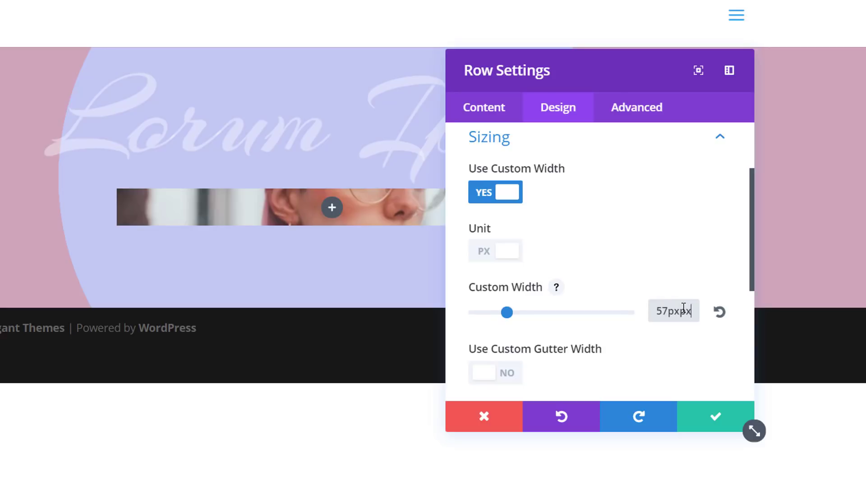
pyautogui.press('BackSpace')
pyautogui.write('x')
pyautogui.press('BackSpace')
pyautogui.press('BackSpace')
pyautogui.write('x')
pyautogui.scroll(-1, 648, 243)
pyautogui.scroll(-2, 650, 247)
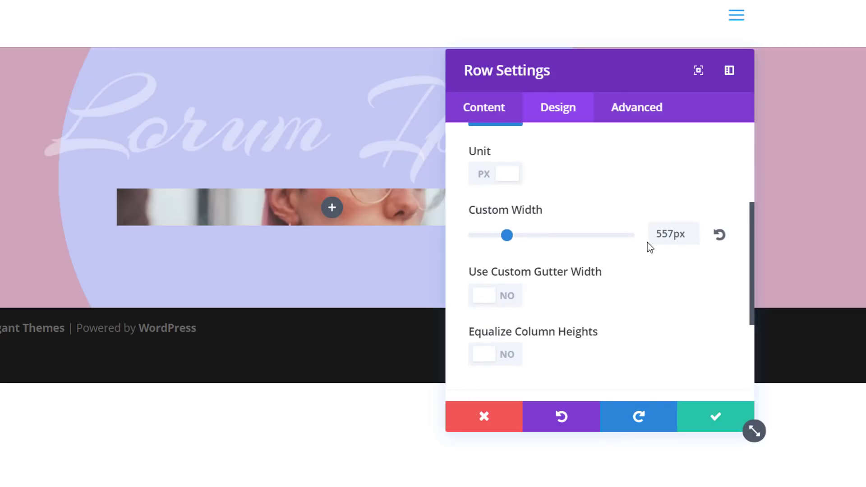
pyautogui.scroll(-5, 609, 271)
pyautogui.click(634, 268)
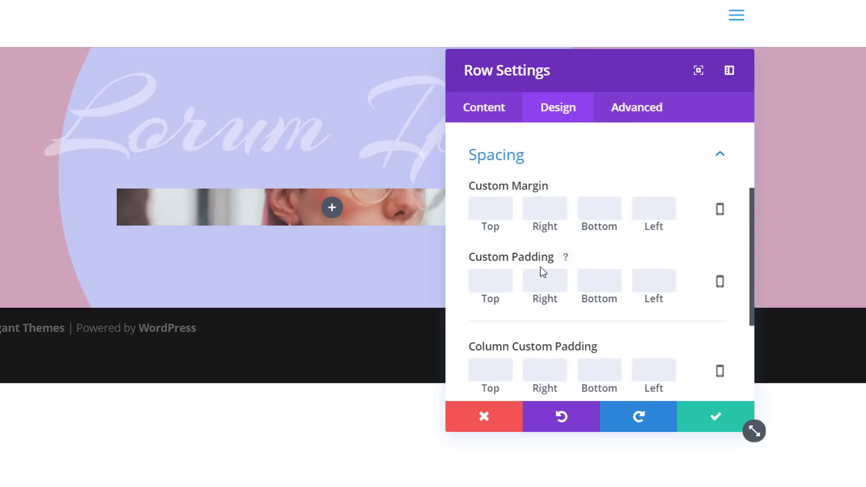
# Set the photo row's custom padding to 0px on top, right, bottom and left.
pyautogui.click(494, 281)
pyautogui.write('0px')
pyautogui.hotkey('ctrl', 'a')
pyautogui.click(550, 279)
pyautogui.write('0px')
pyautogui.click(623, 279)
pyautogui.write('0px')
pyautogui.click(655, 279)
pyautogui.write('0px')
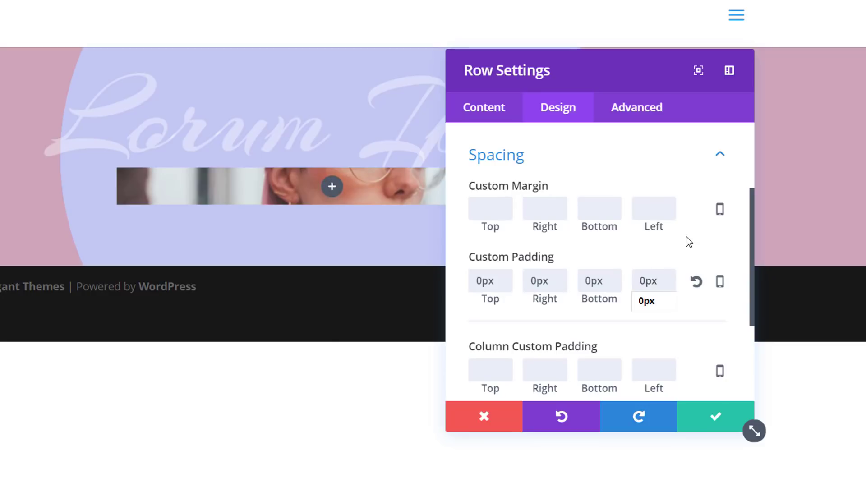
pyautogui.scroll(-1, 691, 261)
pyautogui.scroll(-1, 677, 261)
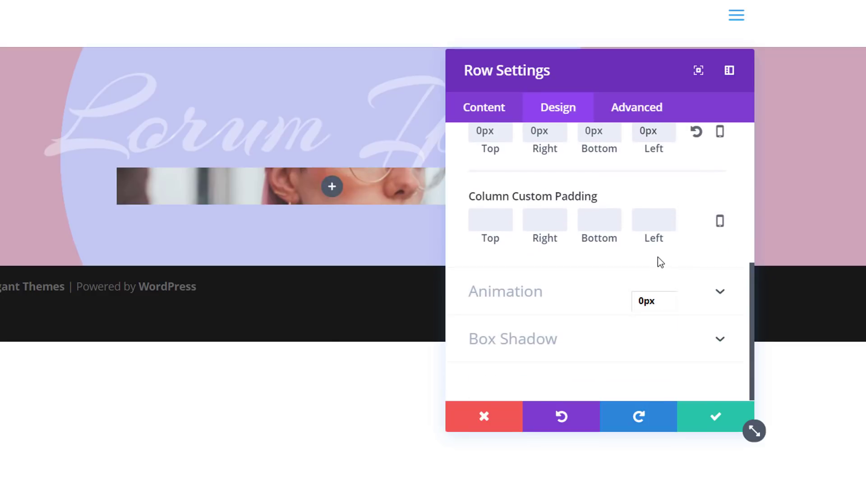
# Apply the first shadow preset with default offsets, 53px blur and 10px spread.
pyautogui.click(572, 348)
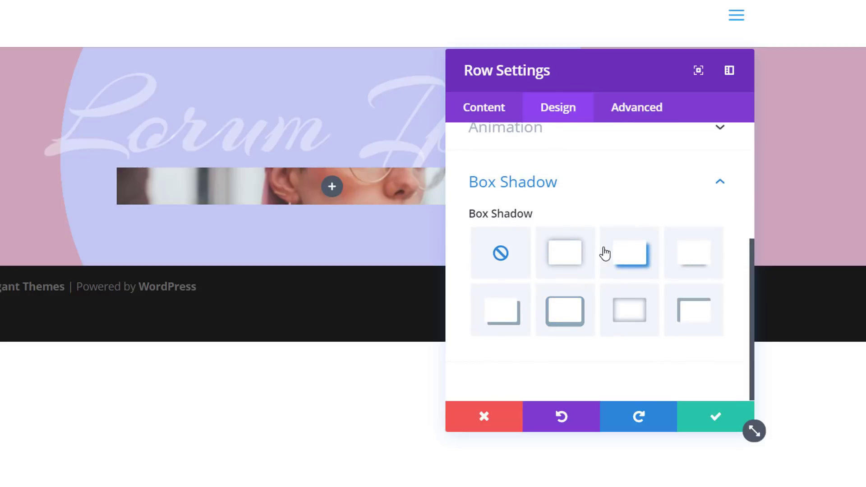
pyautogui.click(579, 272)
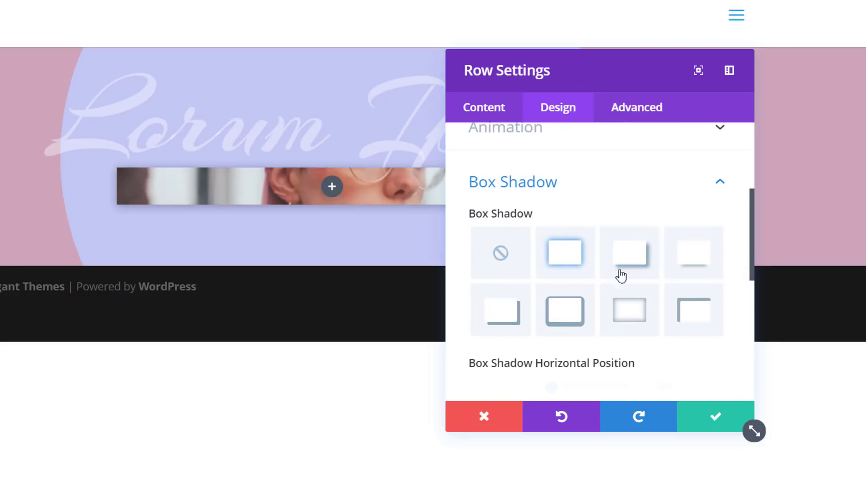
pyautogui.scroll(-3, 676, 291)
pyautogui.click(678, 154)
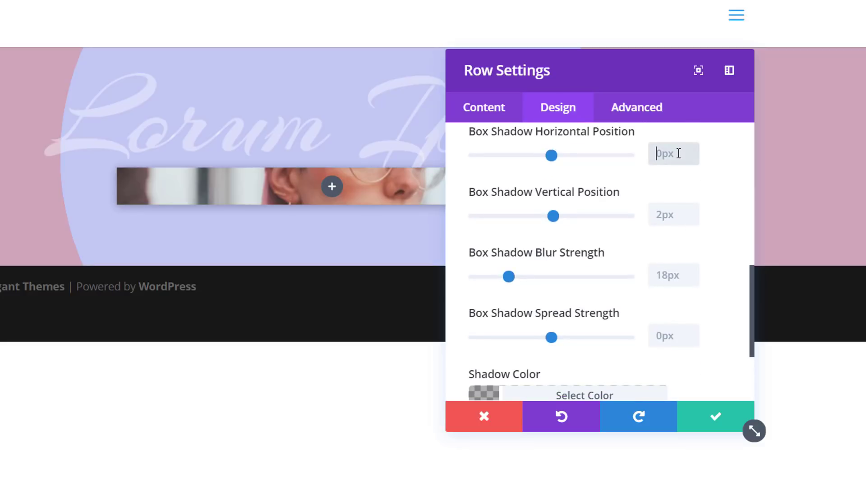
pyautogui.write('0px')
pyautogui.press('BackSpace')
pyautogui.press('BackSpace')
pyautogui.press('BackSpace')
pyautogui.click(664, 216)
pyautogui.write('2px')
pyautogui.click(681, 276)
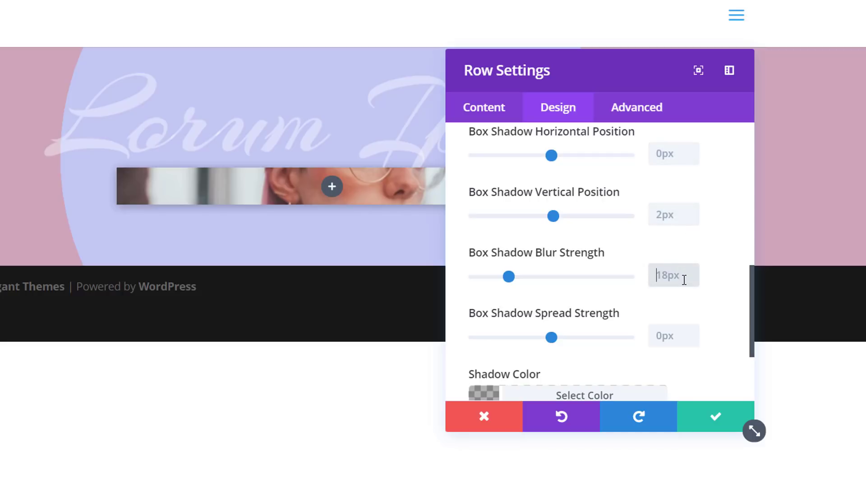
pyautogui.write('53px')
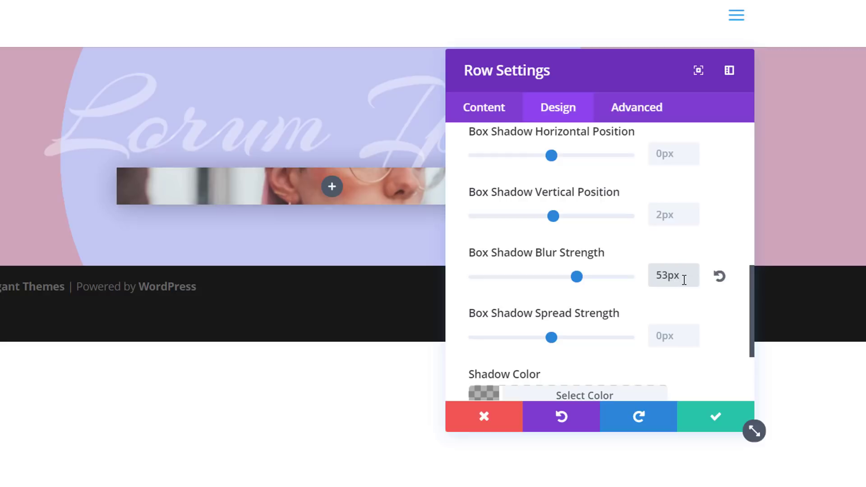
pyautogui.click(684, 326)
pyautogui.write('10px')
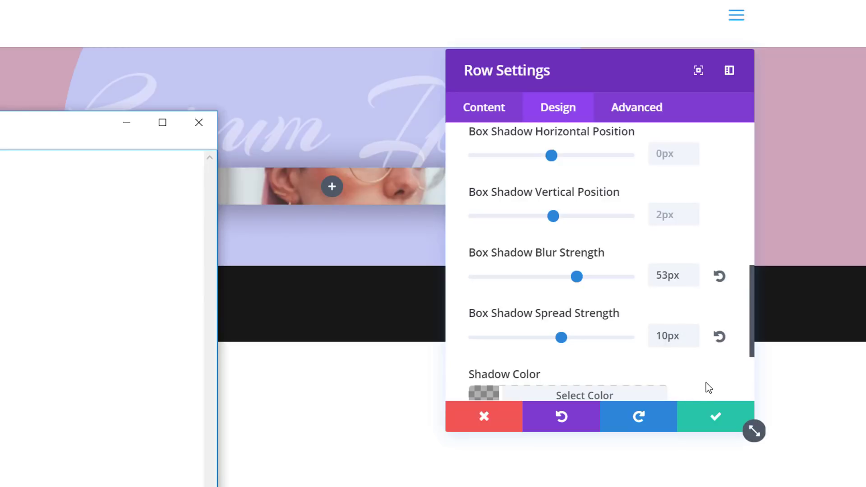
pyautogui.scroll(-2, 604, 354)
# Check the shadow colour value, then save the row settings.
pyautogui.click(586, 320)
pyautogui.click(518, 364)
pyautogui.press('End')
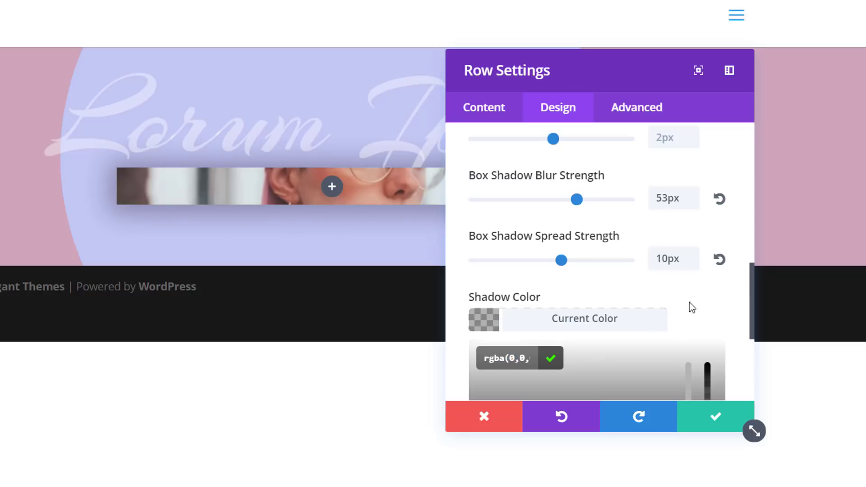
pyautogui.scroll(-2, 666, 301)
pyautogui.scroll(-2, 666, 301)
pyautogui.scroll(-1, 667, 306)
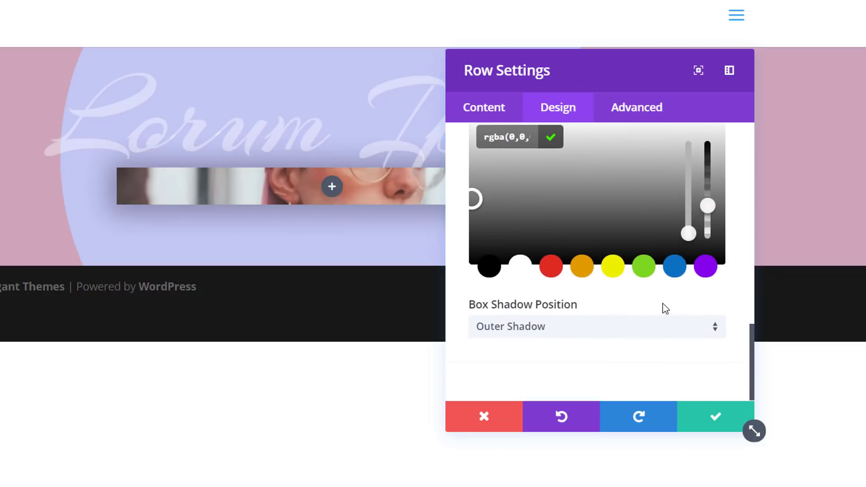
pyautogui.click(595, 308)
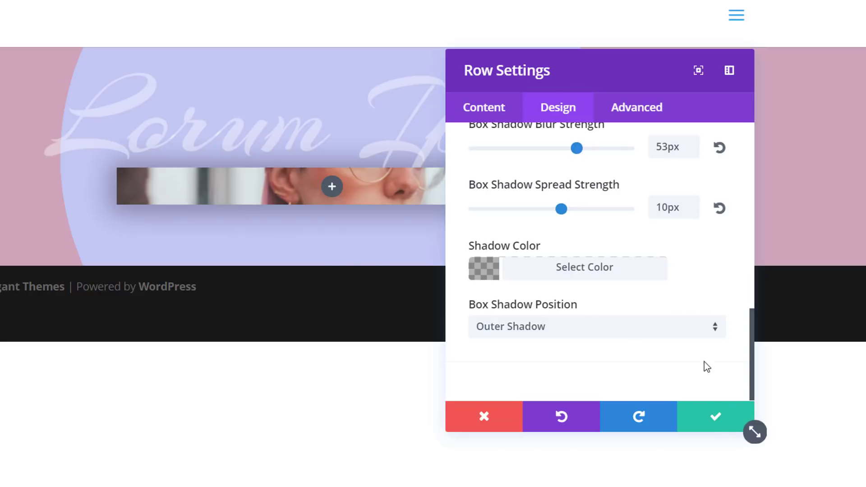
pyautogui.click(717, 424)
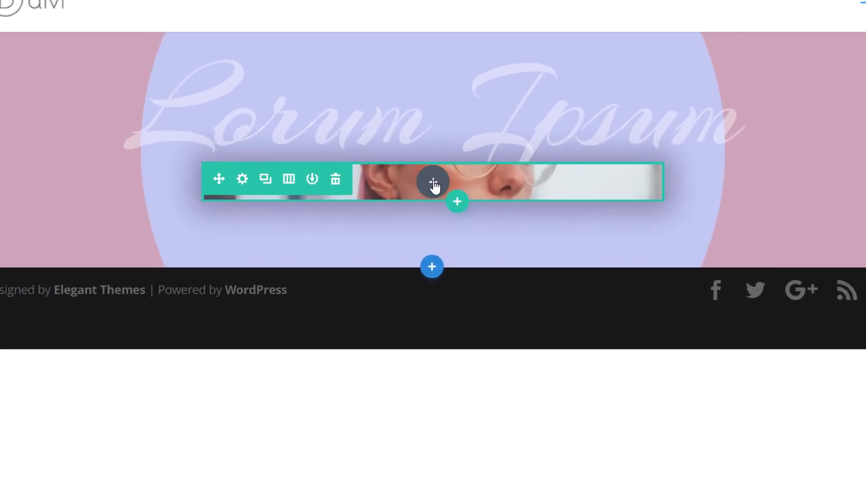
# Open the Insert Module list for the empty photo row.
pyautogui.click(433, 202)
pyautogui.scroll(-4, 555, 399)
pyautogui.scroll(-3, 535, 390)
pyautogui.scroll(-2, 410, 411)
pyautogui.scroll(-3, 496, 429)
pyautogui.scroll(-2, 489, 429)
pyautogui.scroll(-2, 480, 426)
pyautogui.scroll(-2, 483, 433)
pyautogui.scroll(-2, 507, 412)
# Insert a Text module into the row and enter the name "Jane Doe".
pyautogui.click(507, 412)
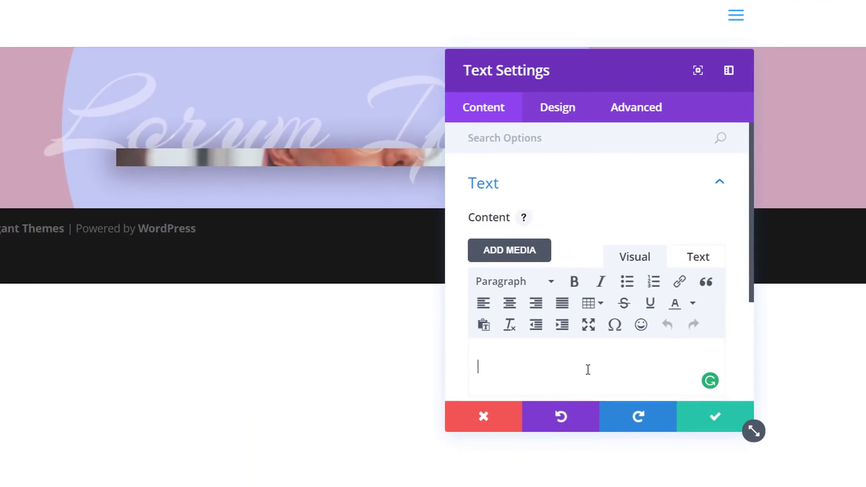
pyautogui.write('J')
pyautogui.write('ane Doe')
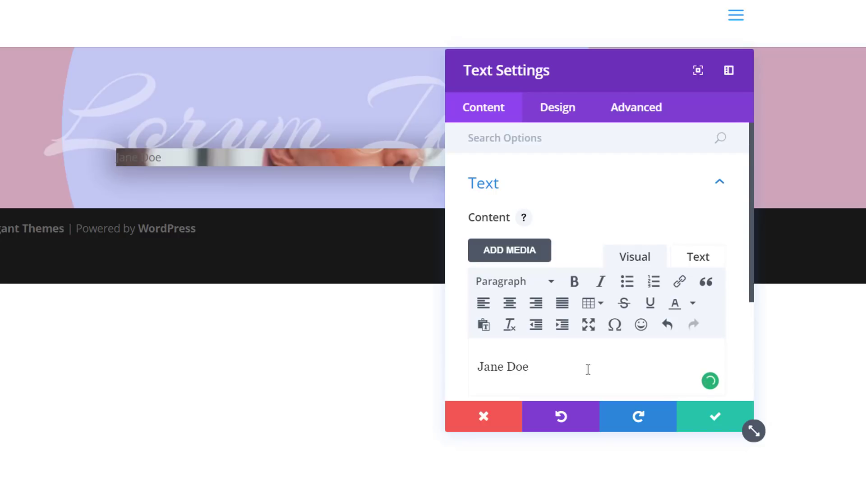
pyautogui.scroll(-2, 575, 218)
pyautogui.scroll(-2, 576, 217)
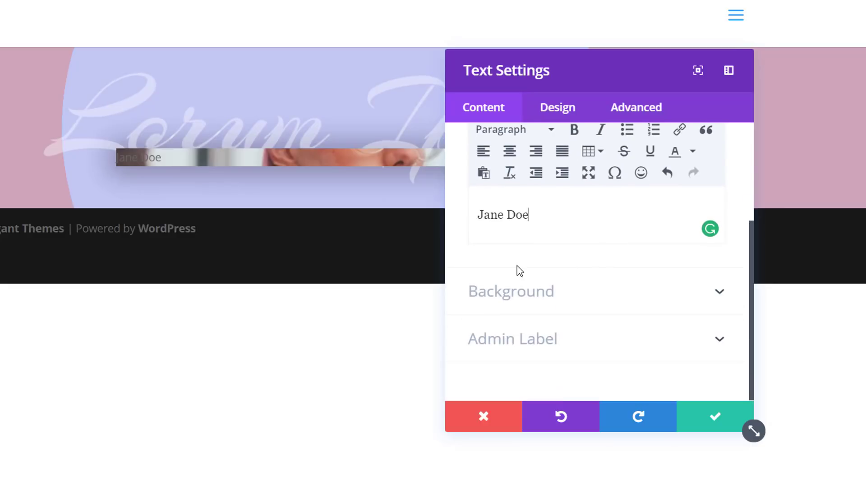
# Give the name text box an rgba(0,0,0,0.66) background and move to its Design options.
pyautogui.click(595, 306)
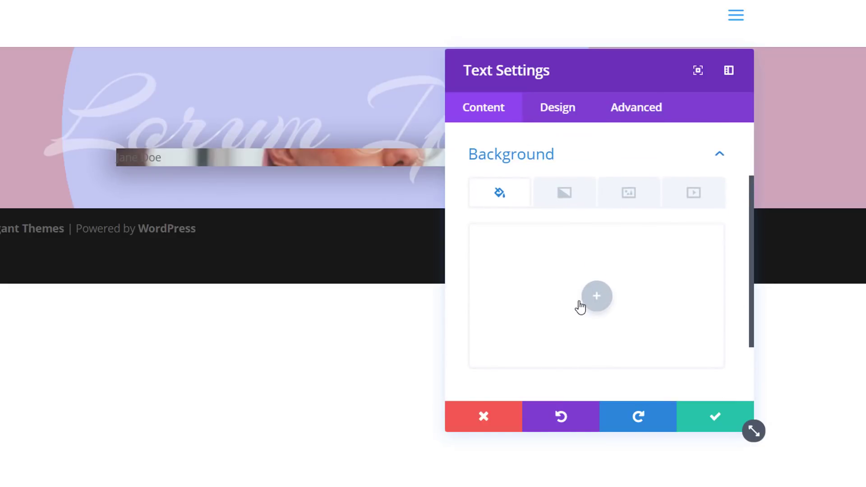
pyautogui.click(589, 301)
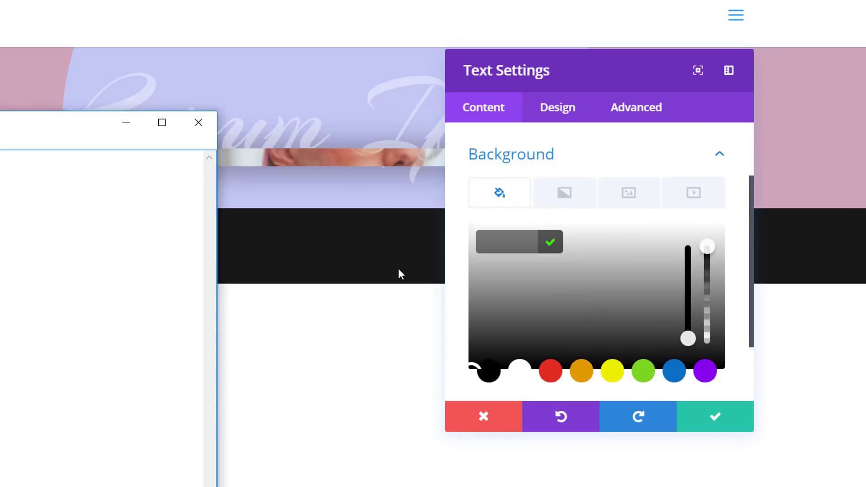
pyautogui.hotkey('ctrl', 'v')
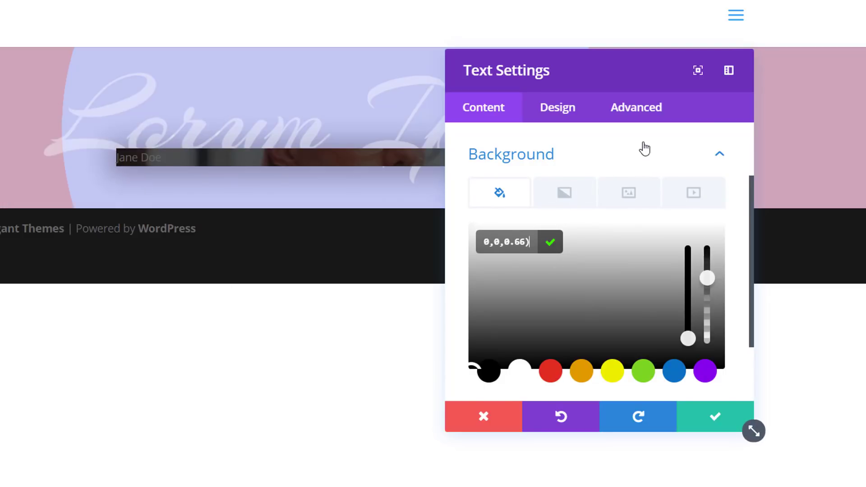
pyautogui.scroll(3, 623, 153)
pyautogui.click(565, 112)
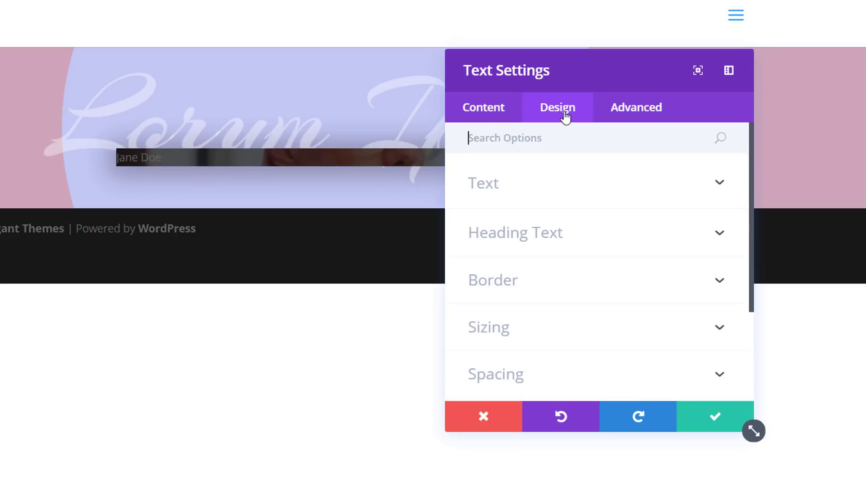
# Set the name text to the Andika font, Bold weight and uppercase.
pyautogui.click(567, 195)
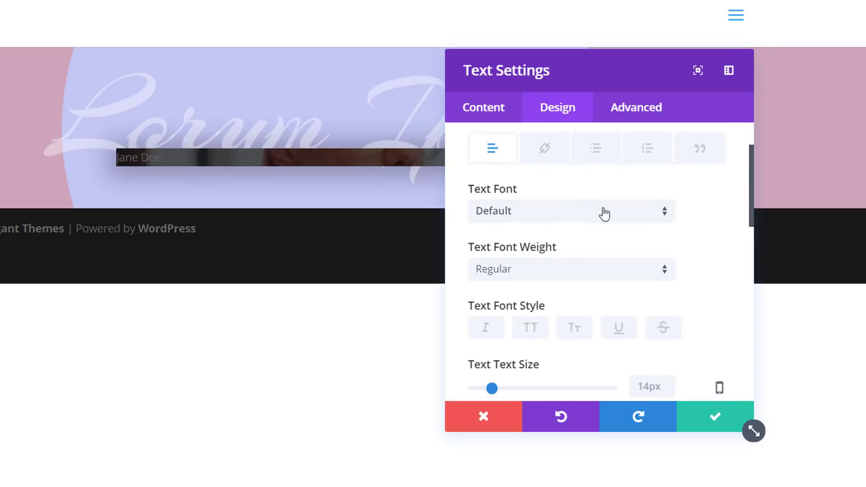
pyautogui.click(573, 216)
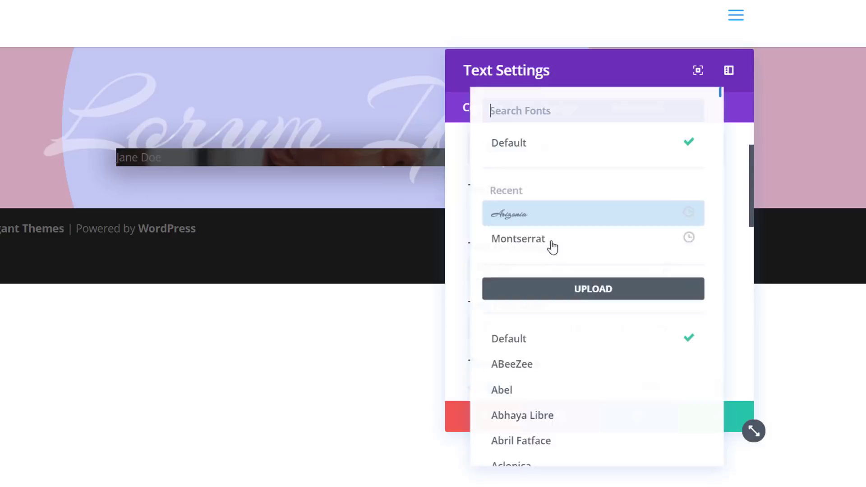
pyautogui.click(559, 118)
pyautogui.write('Adika')
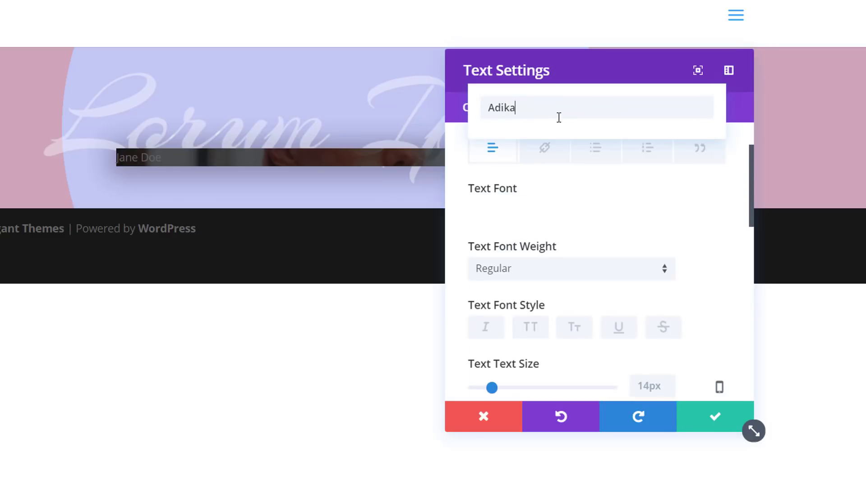
pyautogui.press('BackSpace')
pyautogui.press('BackSpace')
pyautogui.press('BackSpace')
pyautogui.press('BackSpace')
pyautogui.write('ndika')
pyautogui.click(601, 142)
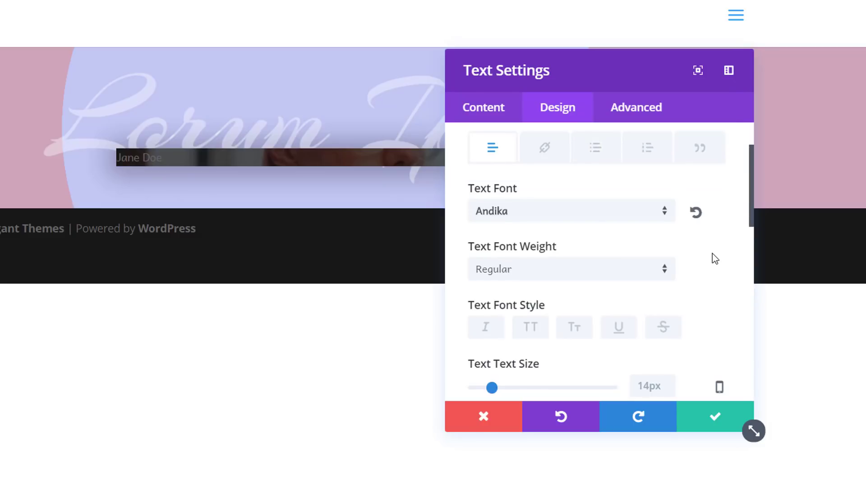
pyautogui.click(632, 271)
pyautogui.click(606, 317)
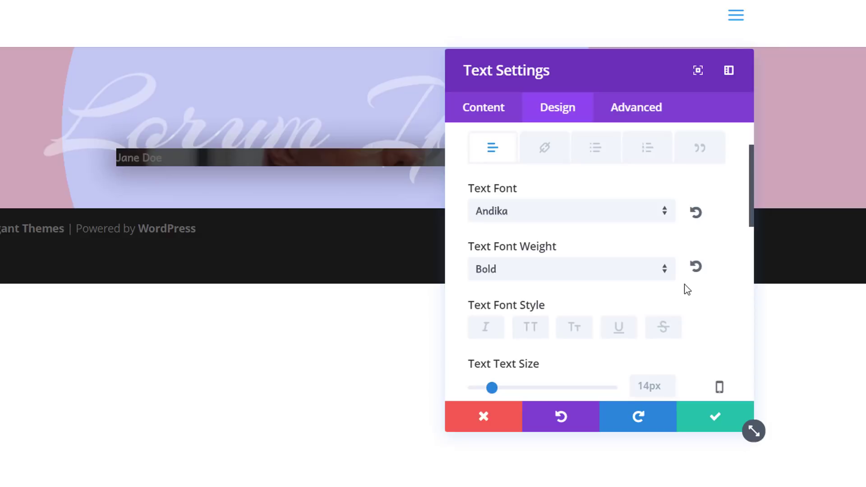
pyautogui.scroll(-1, 723, 301)
pyautogui.scroll(-1, 723, 304)
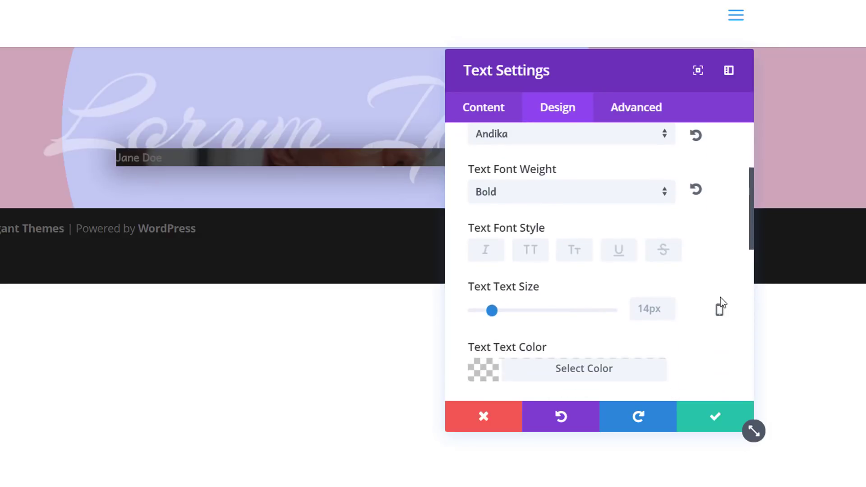
pyautogui.click(529, 252)
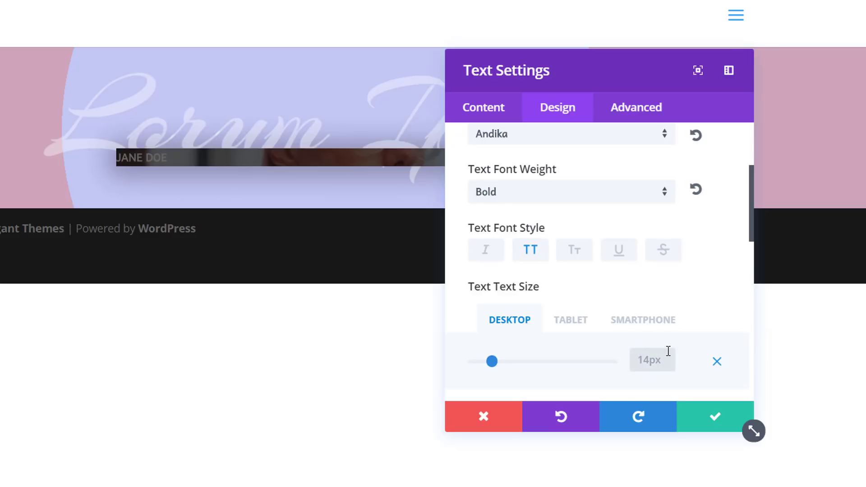
# Set the text size to 78px desktop, 70px tablet and 50px smartphone.
pyautogui.click(667, 351)
pyautogui.write('78px')
pyautogui.click(586, 322)
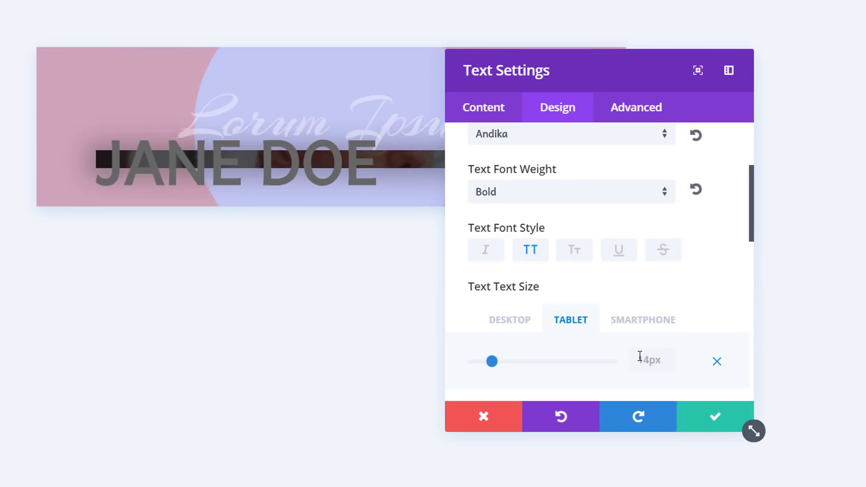
pyautogui.click(657, 361)
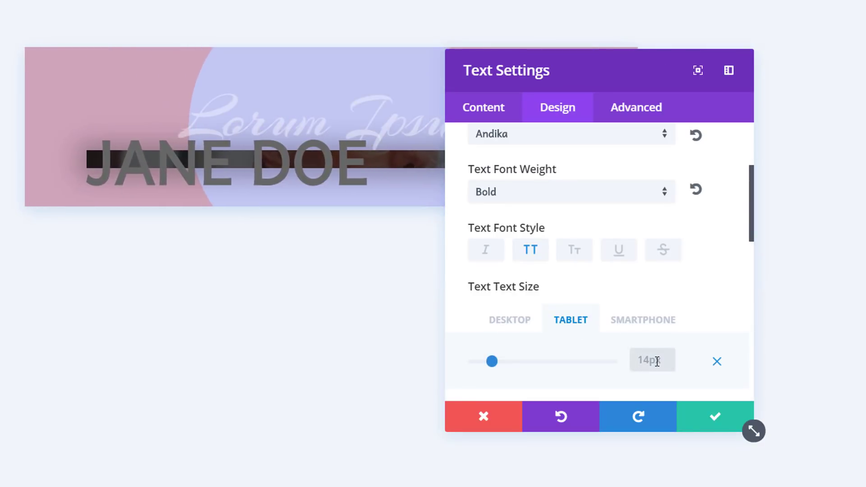
pyautogui.write('70px')
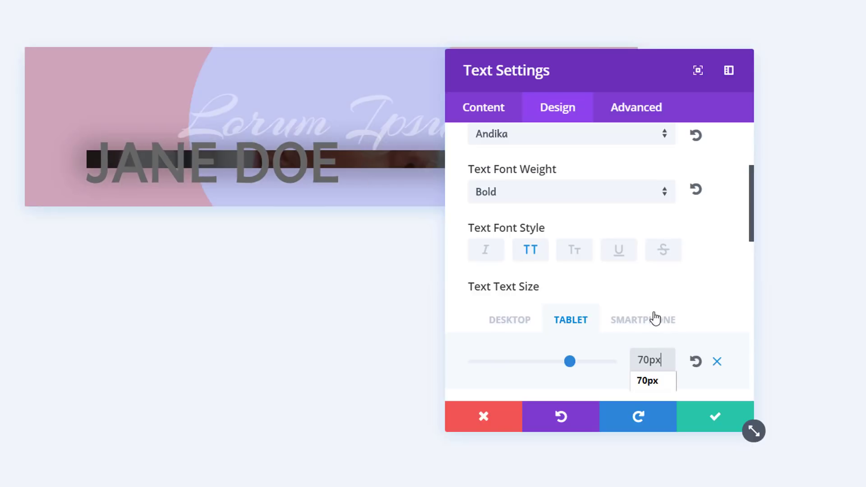
pyautogui.click(655, 319)
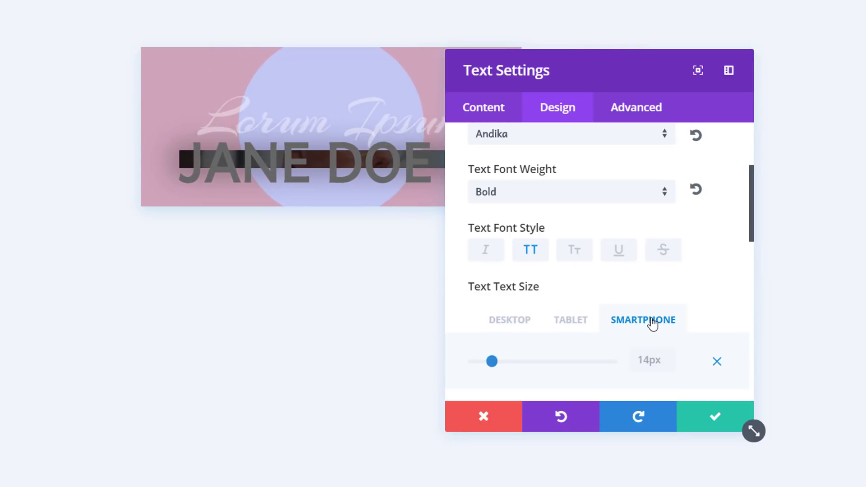
pyautogui.click(664, 356)
pyautogui.write('50px')
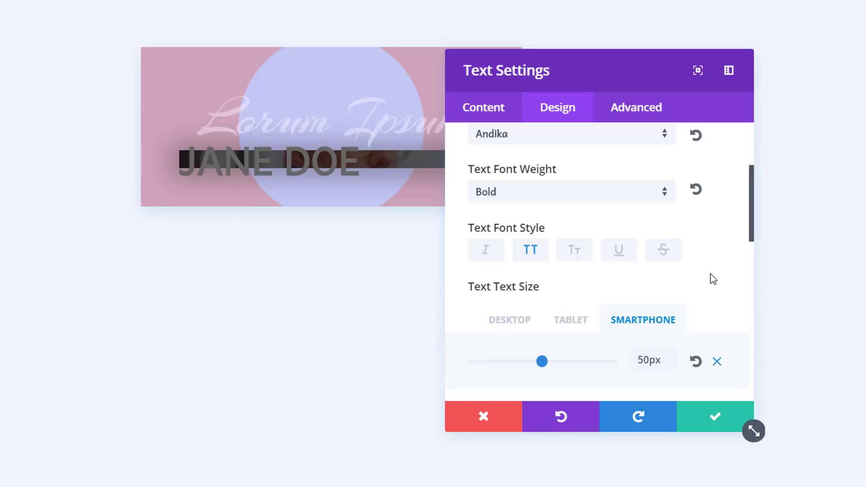
pyautogui.scroll(-1, 704, 281)
pyautogui.scroll(-2, 698, 286)
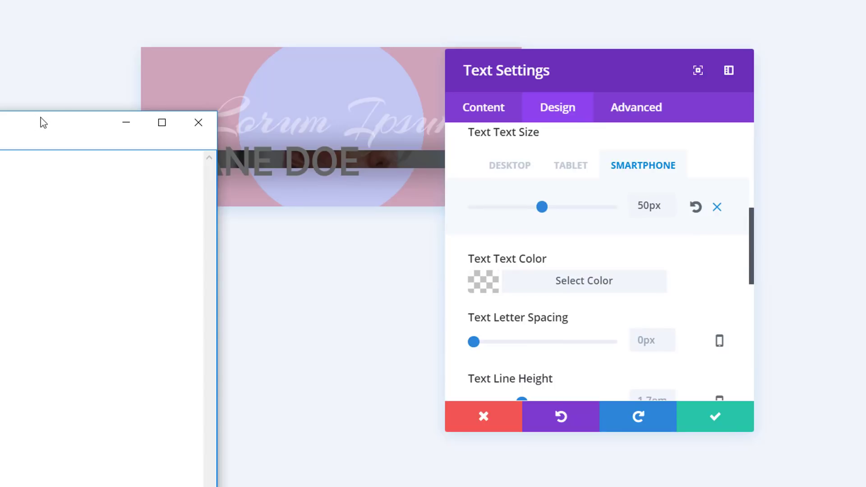
# Make the name text lavender, tighten line height to 1em and centre-align it.
pyautogui.click(126, 123)
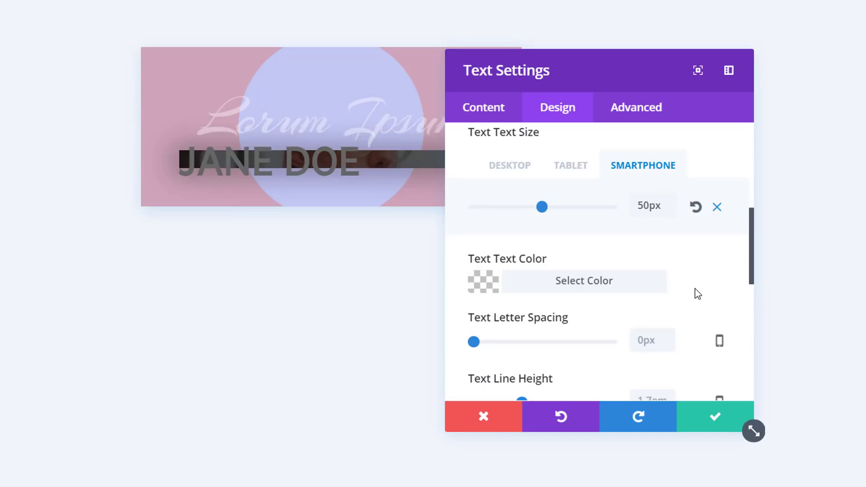
pyautogui.click(631, 286)
pyautogui.write('#c2c6f3')
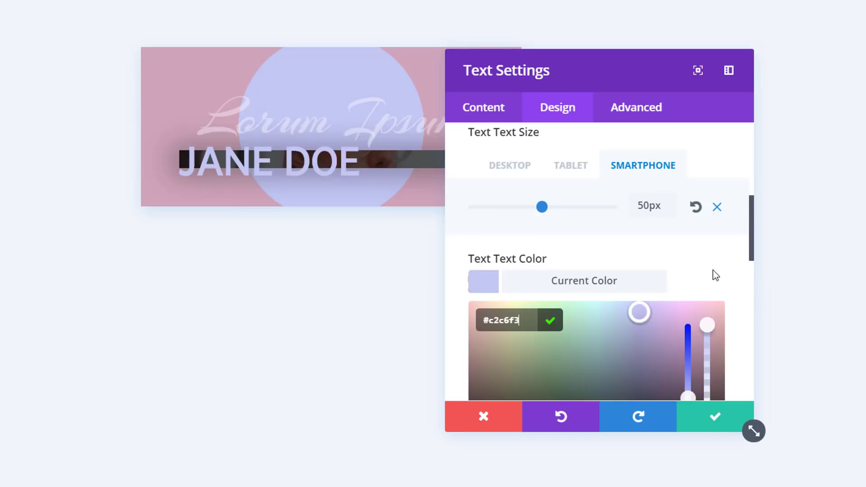
pyautogui.click(707, 271)
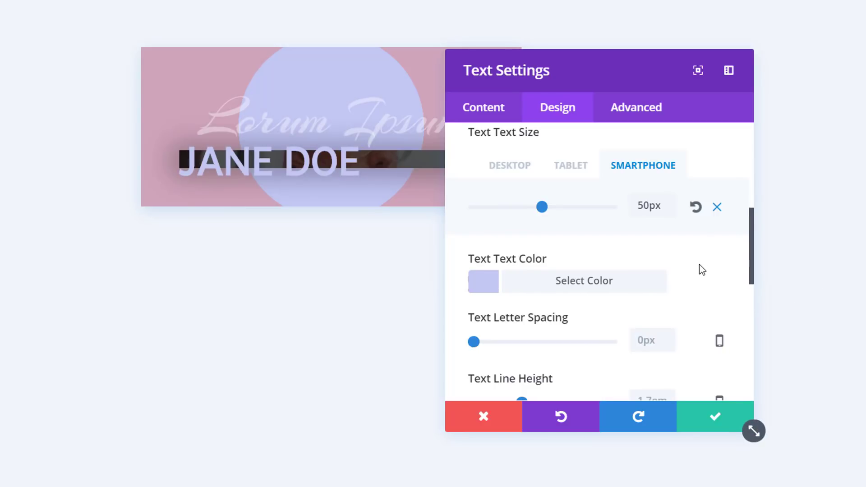
pyautogui.scroll(-3, 685, 257)
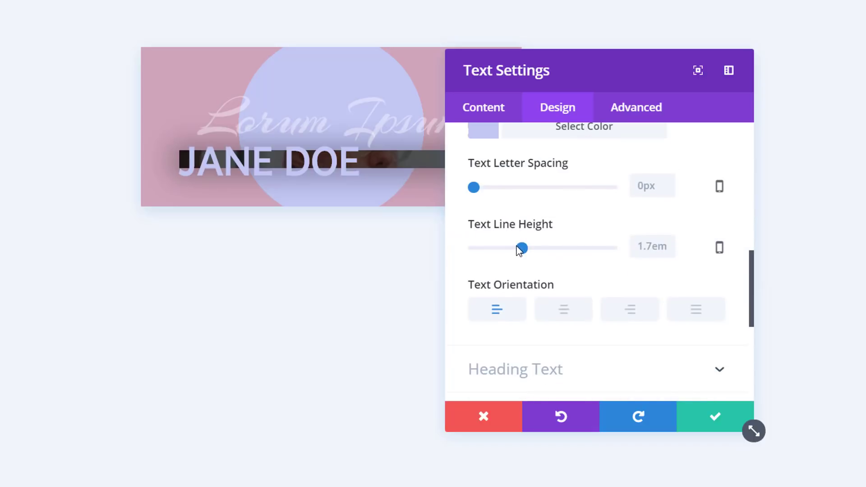
pyautogui.moveTo(521, 249); pyautogui.dragTo(465, 251)
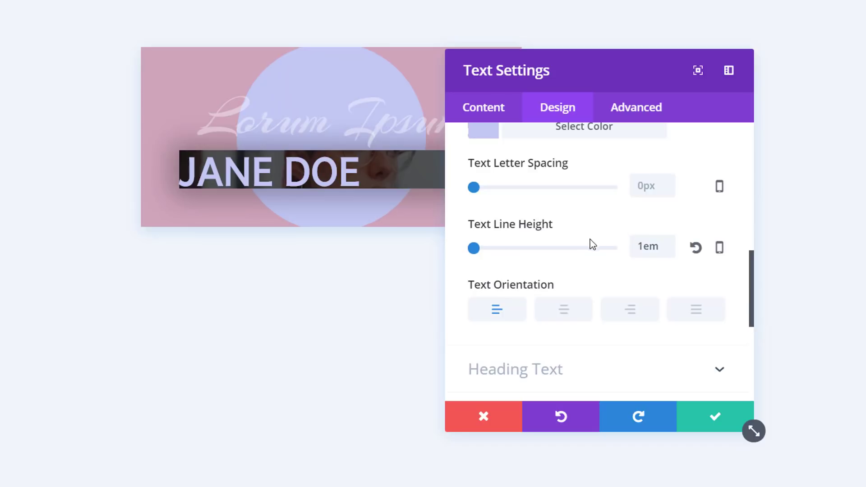
pyautogui.click(577, 319)
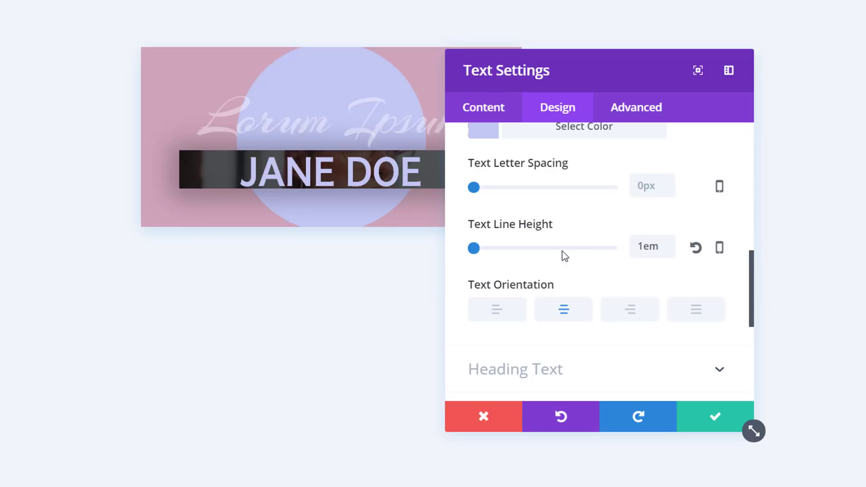
pyautogui.scroll(-1, 489, 224)
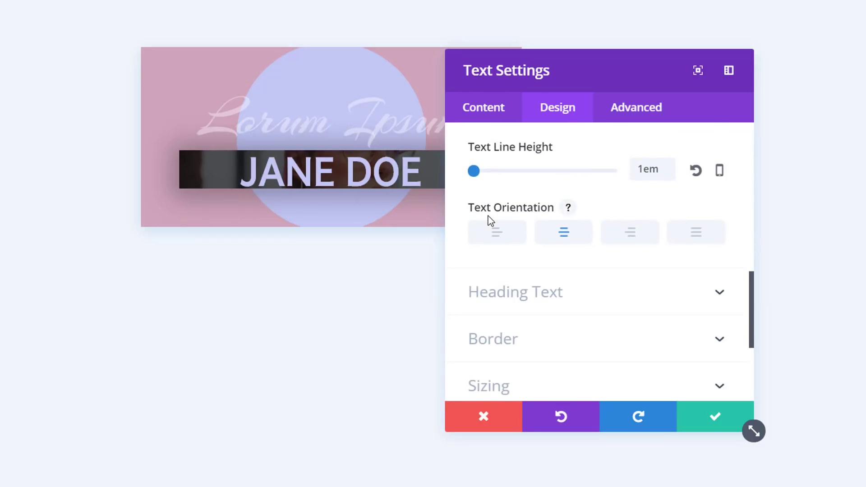
pyautogui.scroll(-2, 557, 328)
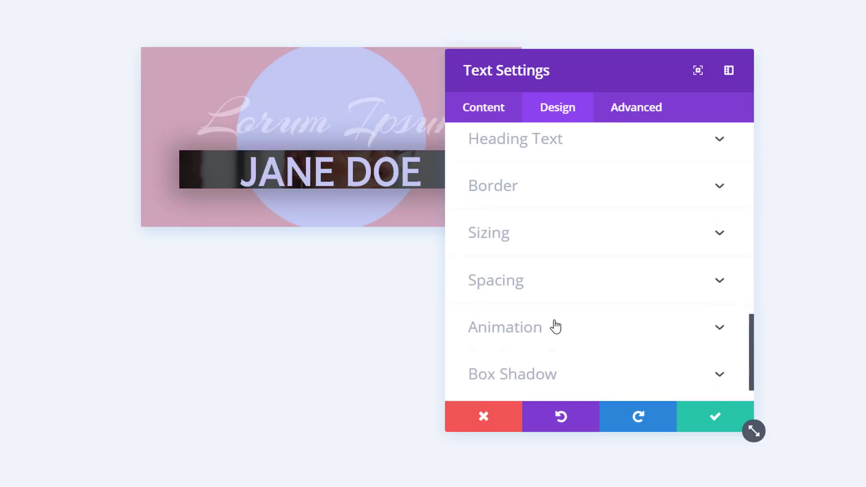
# Turn on a solid lavender border around the name box with 8px width.
pyautogui.click(524, 186)
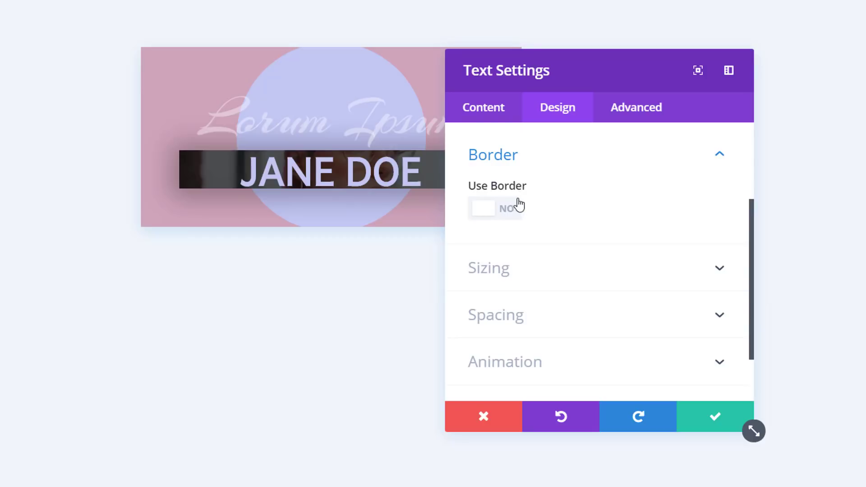
pyautogui.click(511, 211)
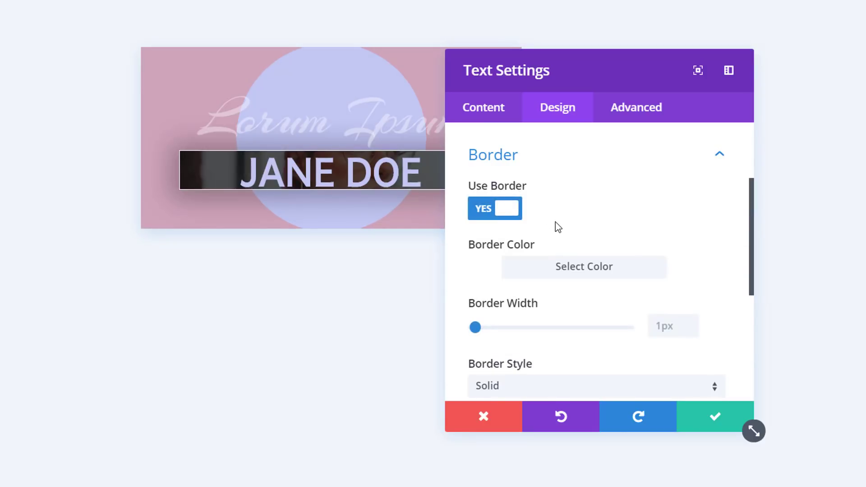
pyautogui.click(534, 269)
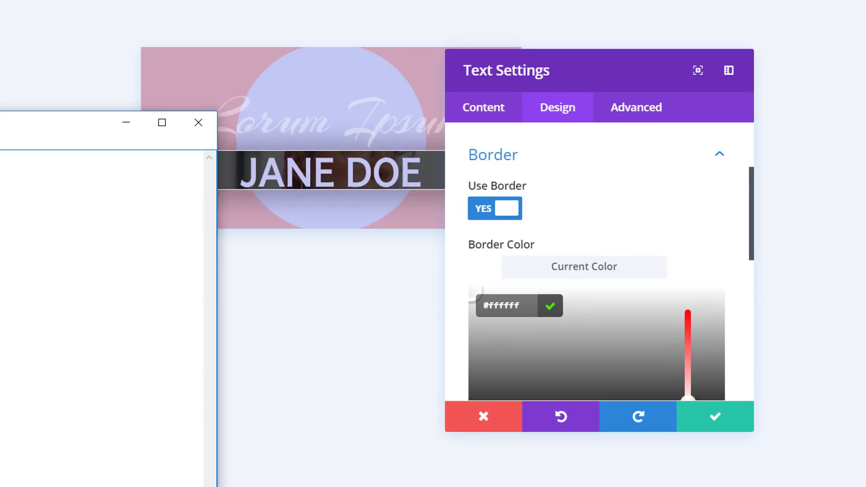
pyautogui.click(126, 123)
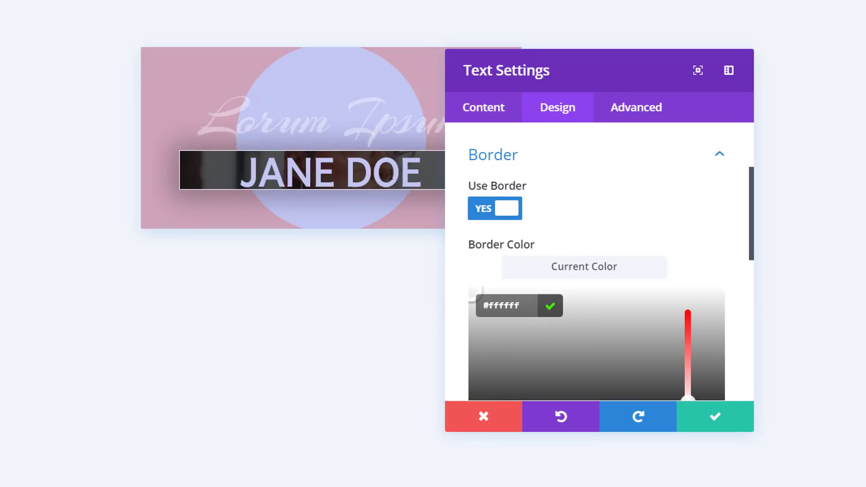
pyautogui.moveTo(514, 313)
pyautogui.write('#c2c6f3')
pyautogui.scroll(-1, 619, 239)
pyautogui.scroll(-3, 619, 247)
pyautogui.scroll(-1, 583, 275)
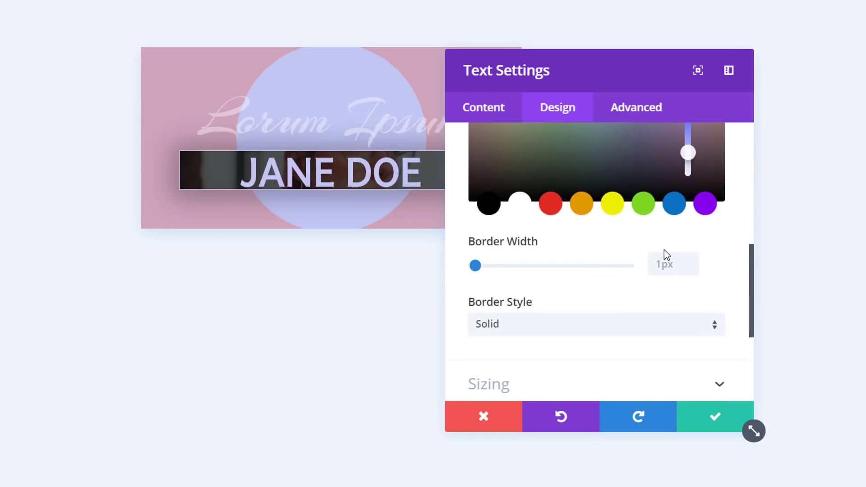
pyautogui.scroll(-3, 663, 264)
pyautogui.scroll(3, 664, 264)
pyautogui.click(661, 262)
pyautogui.write('8')
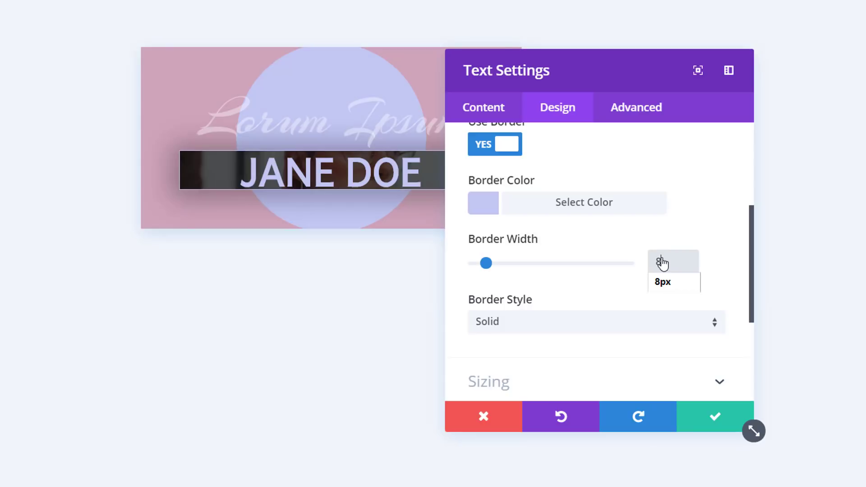
pyautogui.click(676, 280)
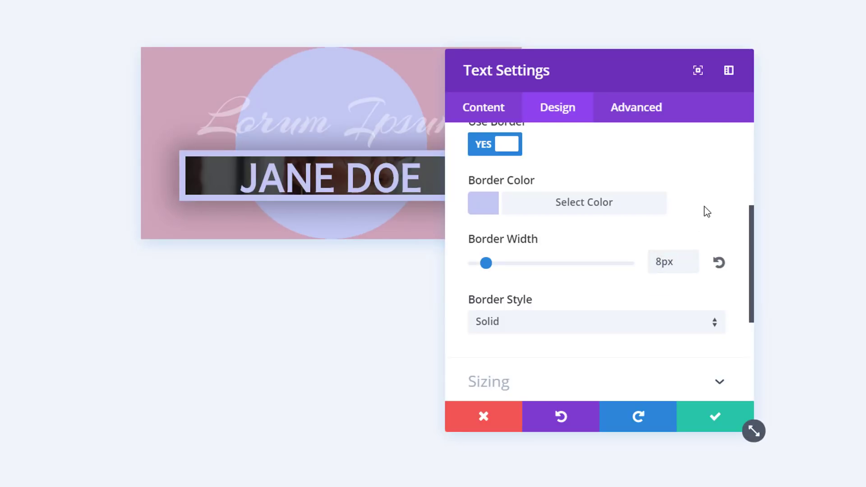
pyautogui.scroll(-1, 595, 275)
pyautogui.scroll(-2, 598, 278)
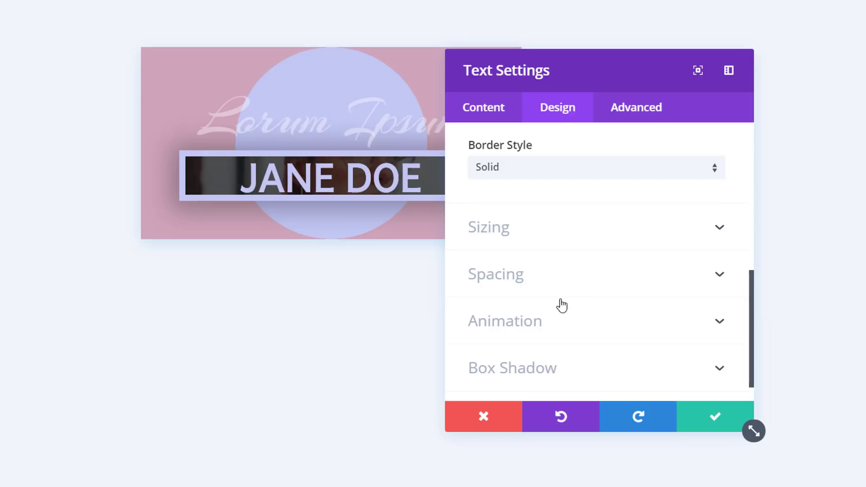
# Set a 50px custom margin on all four sides of the name box.
pyautogui.click(595, 284)
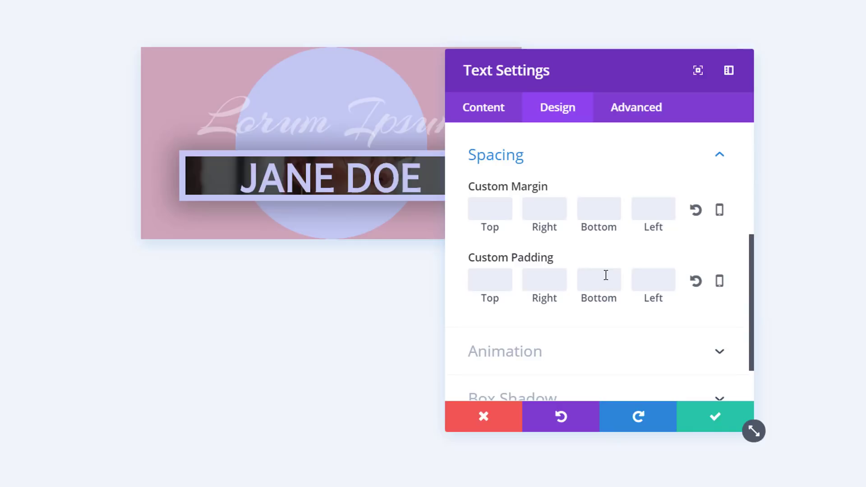
pyautogui.click(490, 206)
pyautogui.write('50')
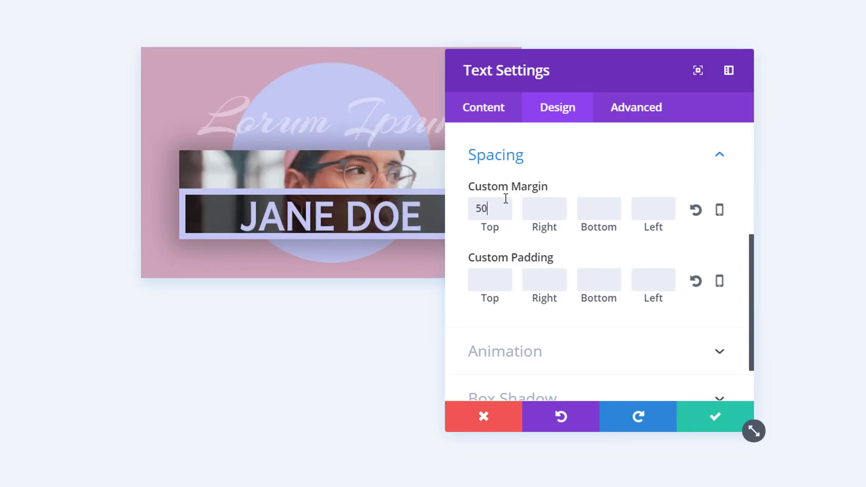
pyautogui.write('px')
pyautogui.hotkey('ctrl', 'a')
pyautogui.hotkey('ctrl', 'c')
pyautogui.click(549, 210)
pyautogui.hotkey('ctrl', 'v')
pyautogui.click(621, 206)
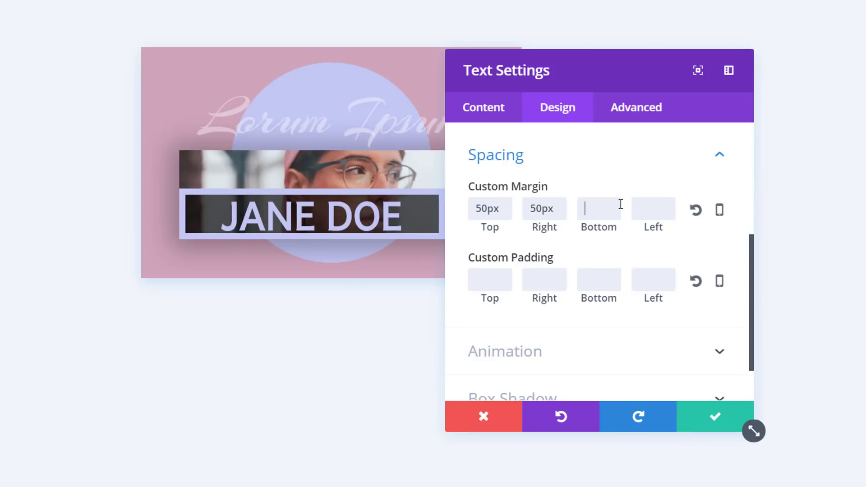
pyautogui.hotkey('ctrl', 'v')
pyautogui.click(662, 206)
pyautogui.hotkey('ctrl', 'v')
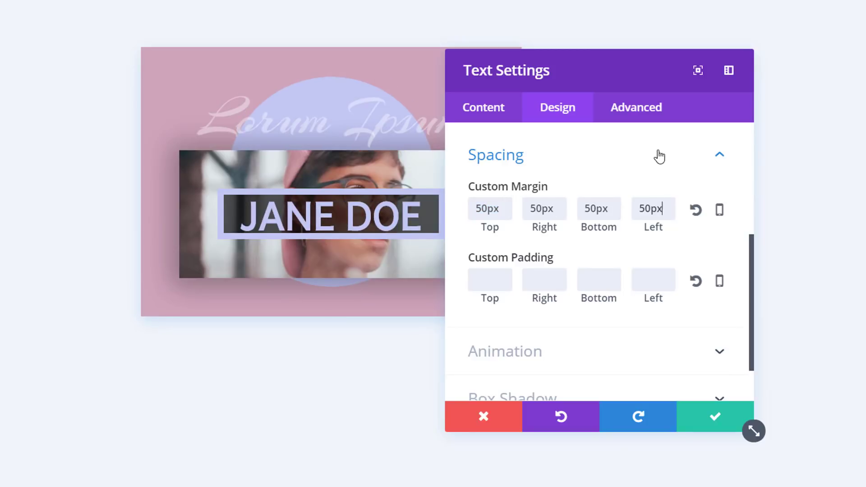
pyautogui.scroll(-1, 607, 143)
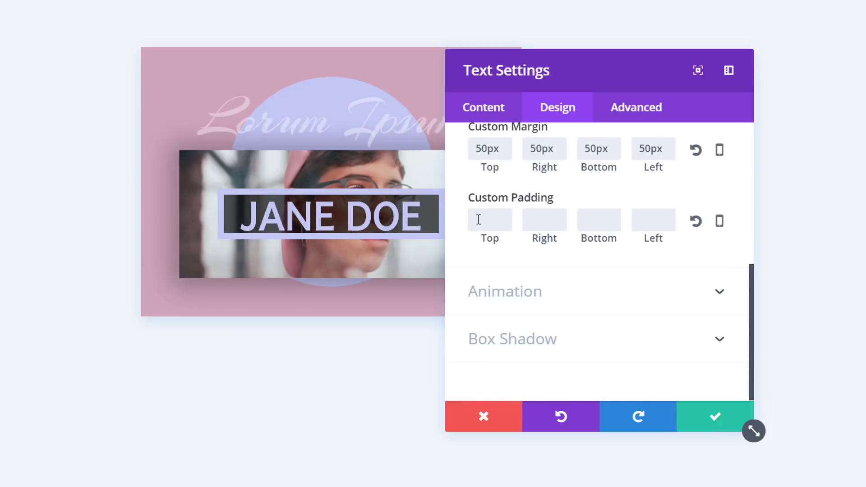
# Set 200px custom padding on the top and bottom of the name box.
pyautogui.click(477, 219)
pyautogui.write('200p')
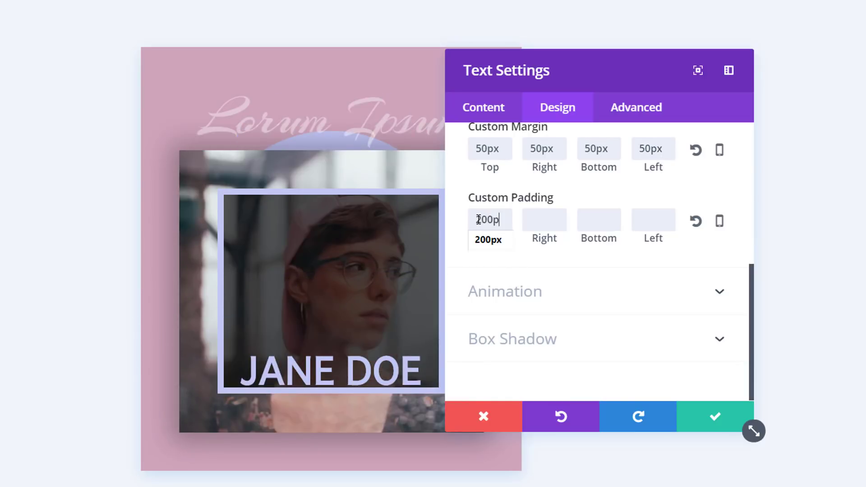
pyautogui.doubleClick(478, 219)
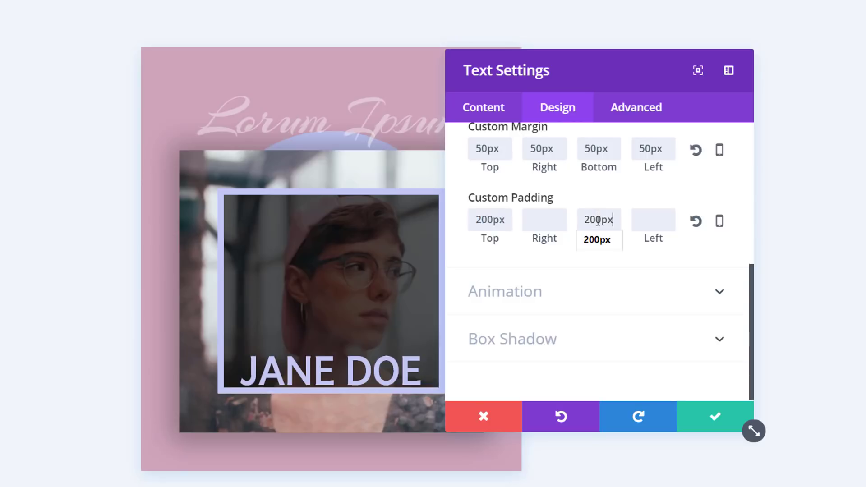
pyautogui.click(596, 221)
pyautogui.hotkey('ctrl', 'v')
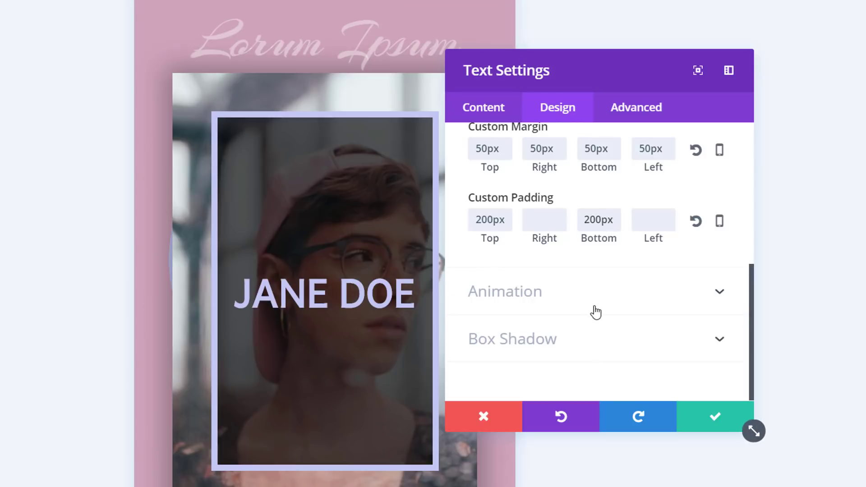
# Apply a basic box shadow preset to the name box with 0px vertical offset.
pyautogui.click(604, 348)
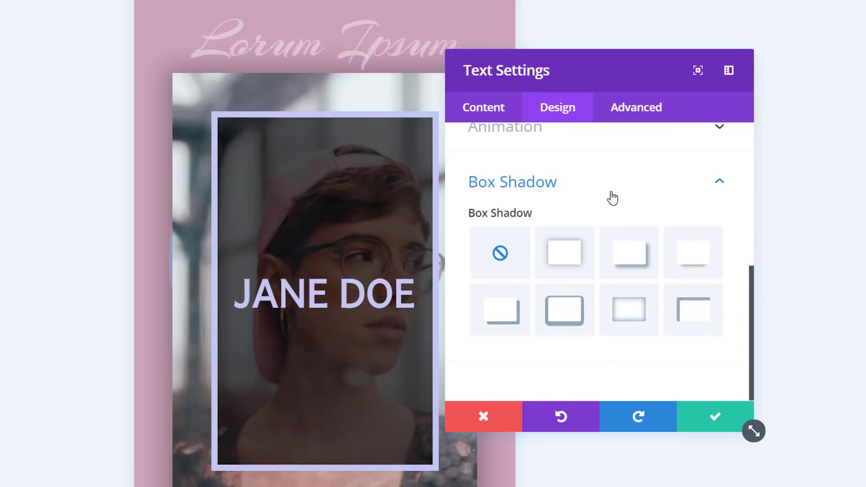
pyautogui.click(563, 248)
pyautogui.scroll(-4, 631, 242)
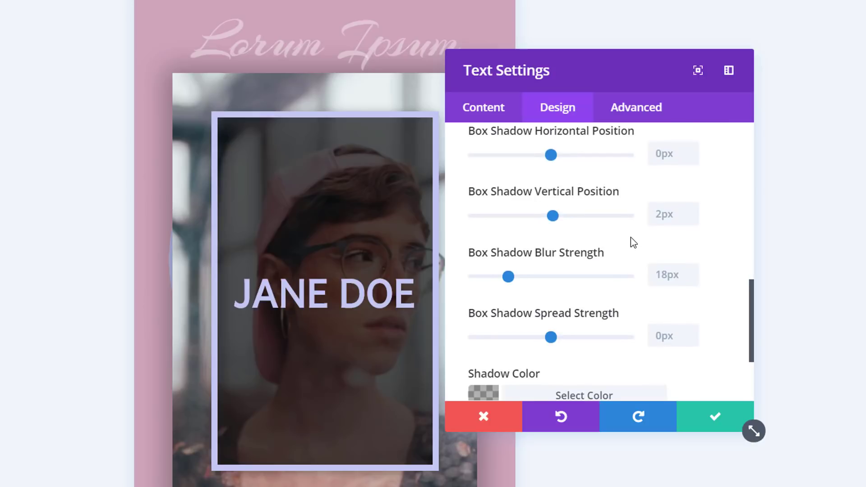
pyautogui.click(679, 155)
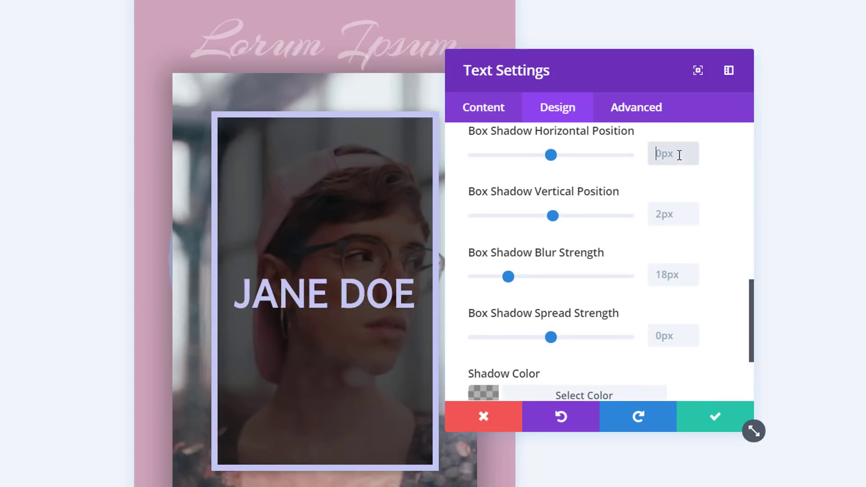
pyautogui.click(678, 215)
pyautogui.write('0pxp')
pyautogui.press('BackSpace')
pyautogui.press('BackSpace')
pyautogui.click(720, 263)
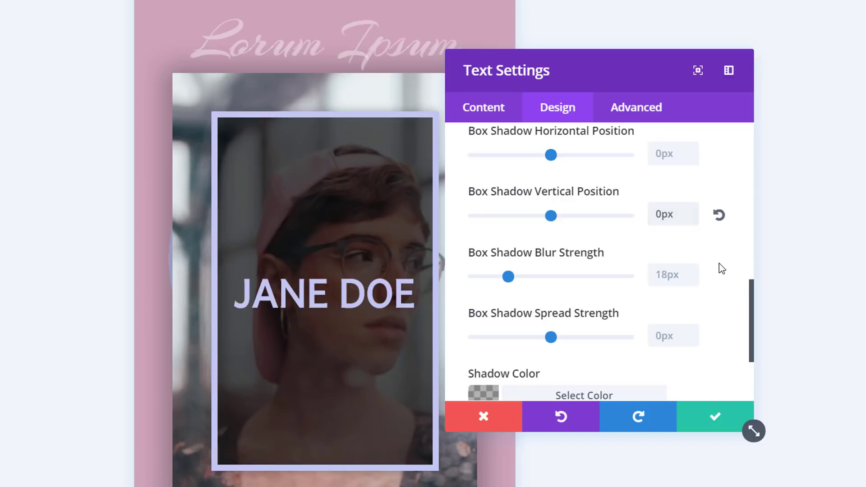
# Set the shadow to 0px blur, 50px spread and a semi-transparent pink rgba colour.
pyautogui.click(672, 279)
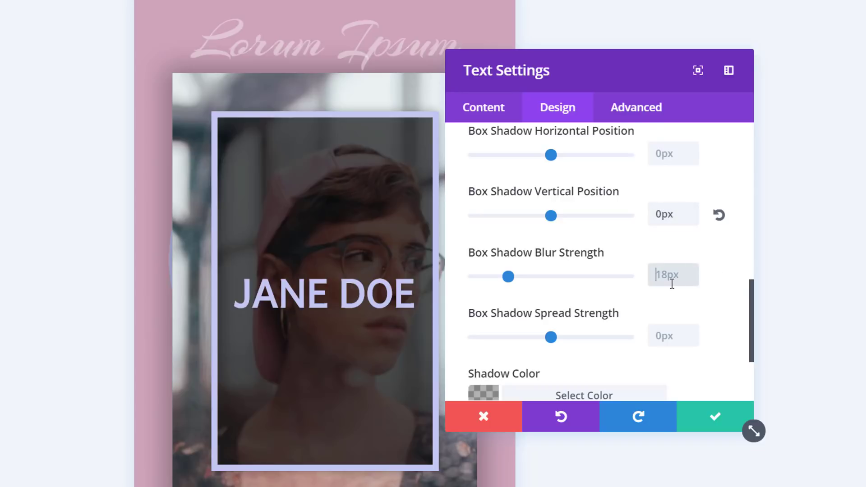
pyautogui.write('50px')
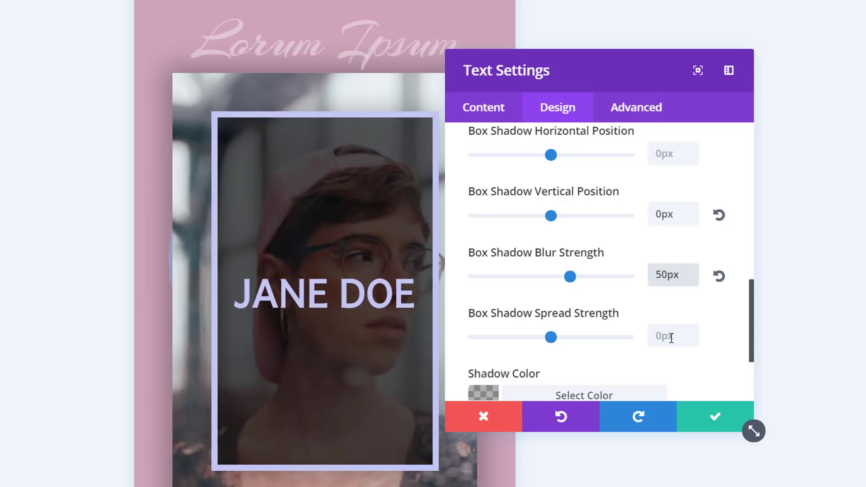
pyautogui.doubleClick(656, 283)
pyautogui.write('0')
pyautogui.write('px')
pyautogui.doubleClick(655, 336)
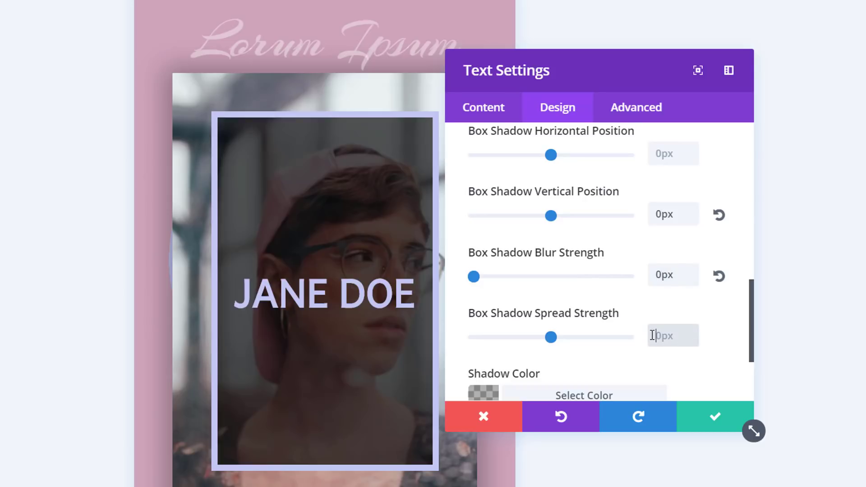
pyautogui.write('50px')
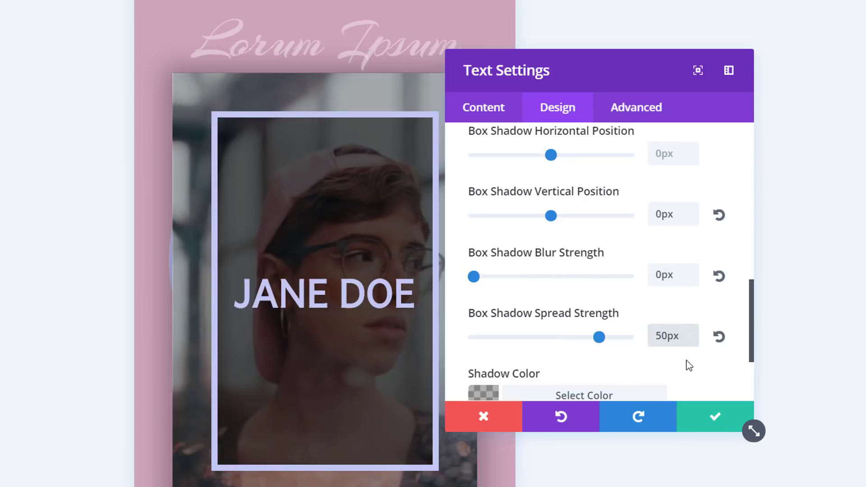
pyautogui.scroll(-1, 687, 361)
pyautogui.scroll(-1, 695, 329)
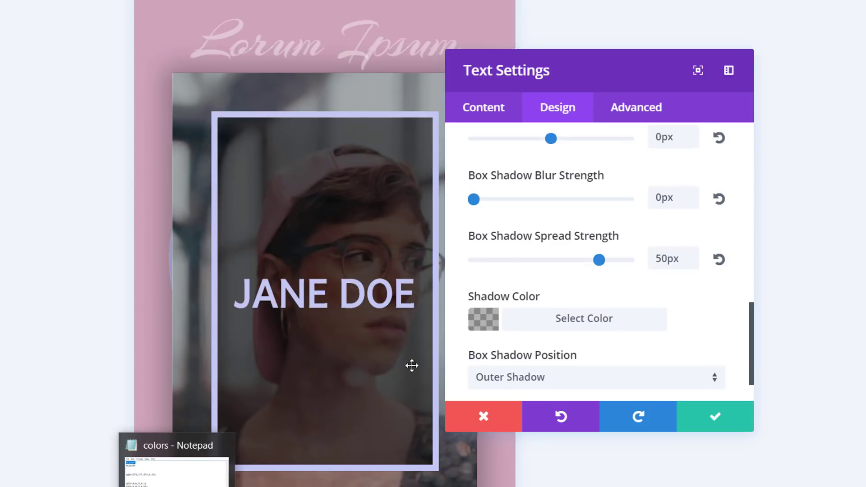
pyautogui.click(545, 323)
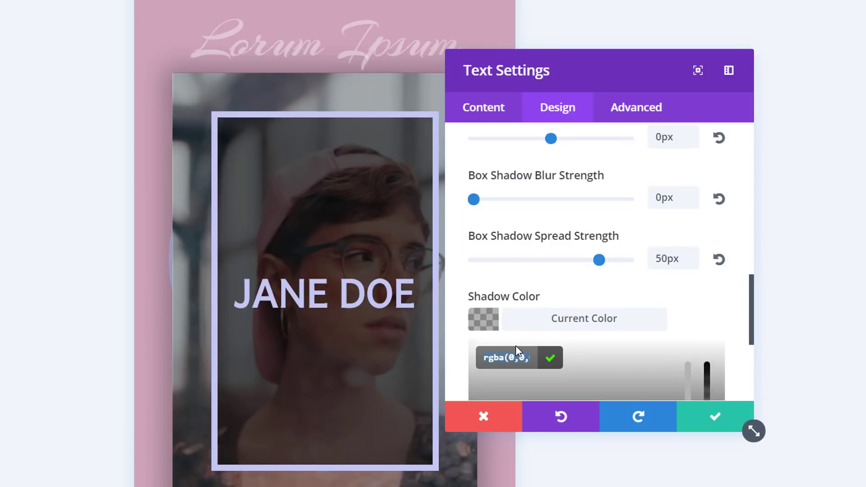
pyautogui.write('rgba(')
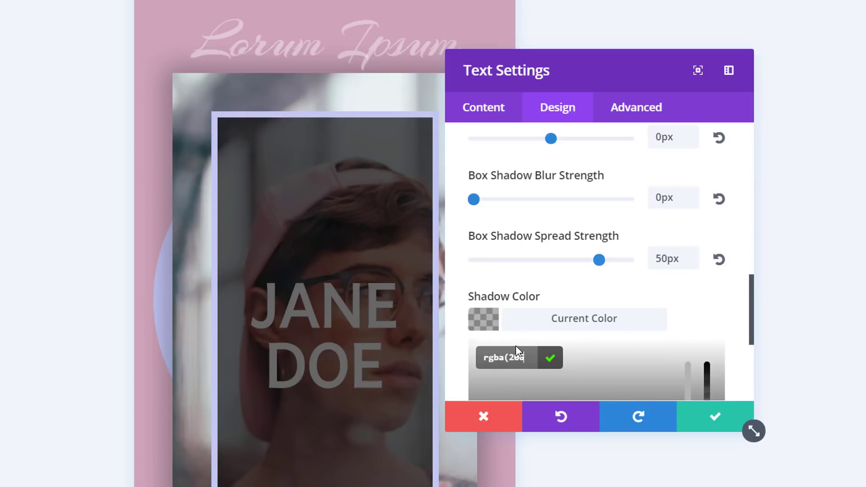
pyautogui.write('165,18')
pyautogui.write(',0.41)')
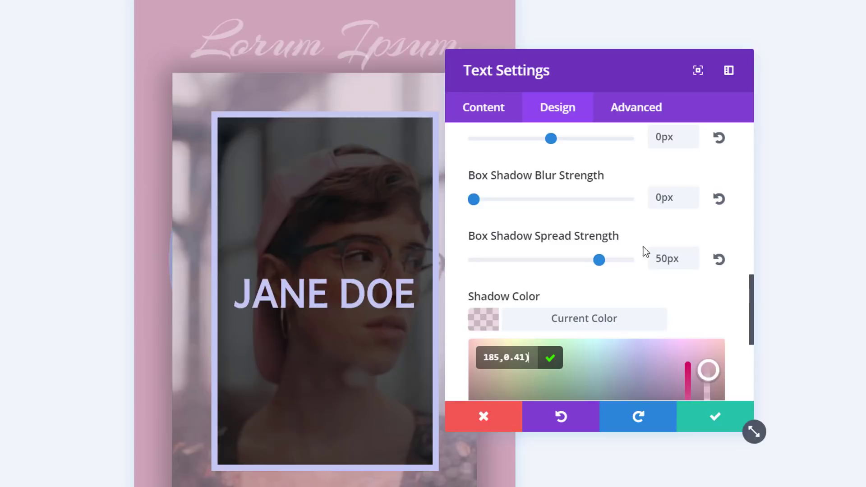
pyautogui.scroll(-2, 509, 290)
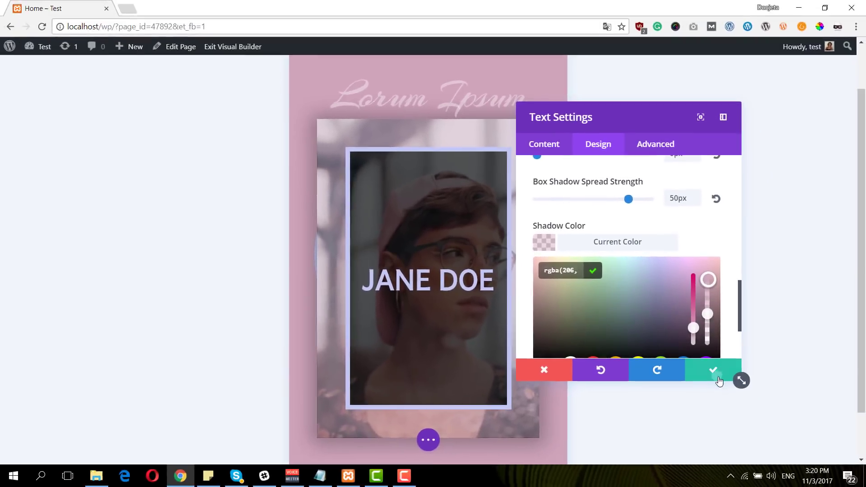
# Save the name box and insert an empty two-column row below the portrait card.
pyautogui.click(716, 372)
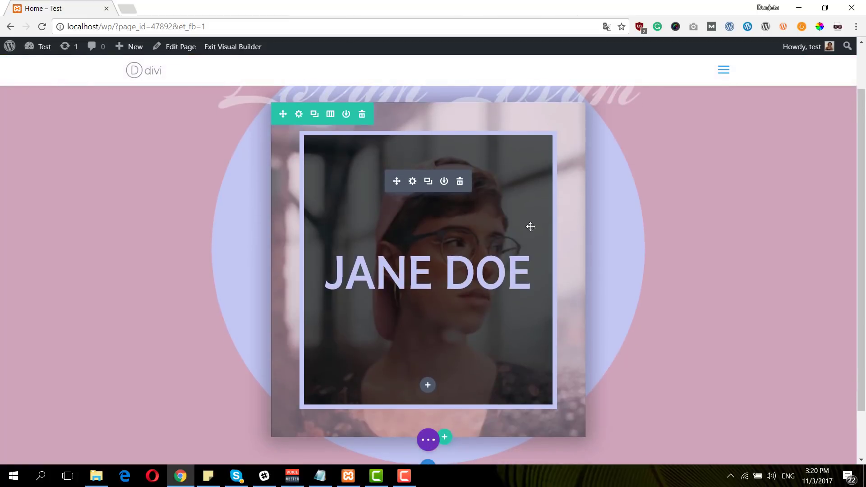
pyautogui.scroll(2, 535, 221)
pyautogui.scroll(-1, 534, 192)
pyautogui.scroll(-2, 580, 215)
pyautogui.scroll(3, 573, 224)
pyautogui.scroll(-1, 383, 137)
pyautogui.scroll(-2, 383, 137)
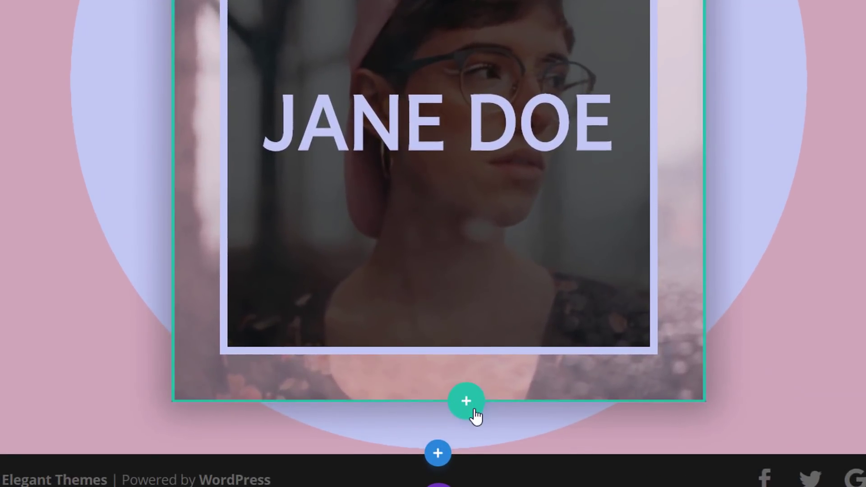
pyautogui.click(467, 402)
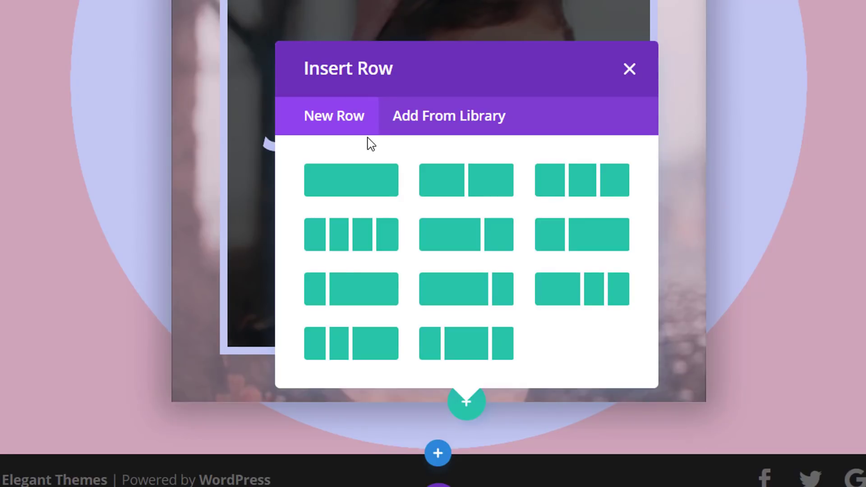
pyautogui.click(465, 186)
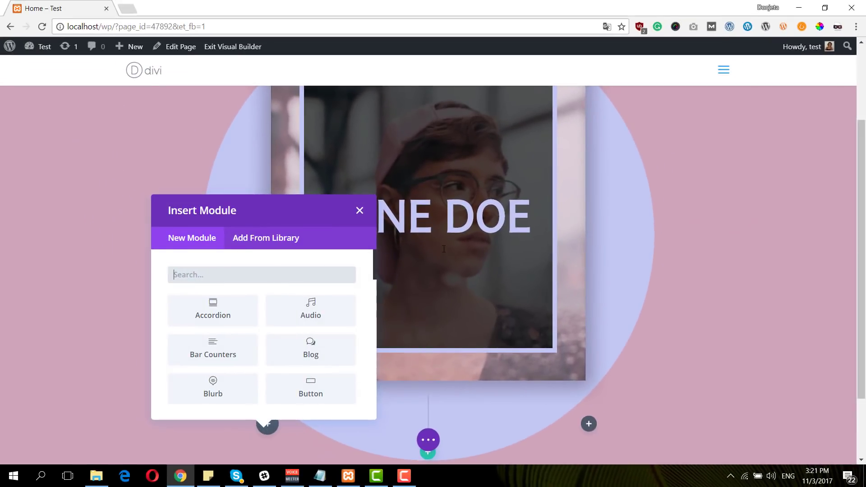
pyautogui.scroll(-2, 365, 238)
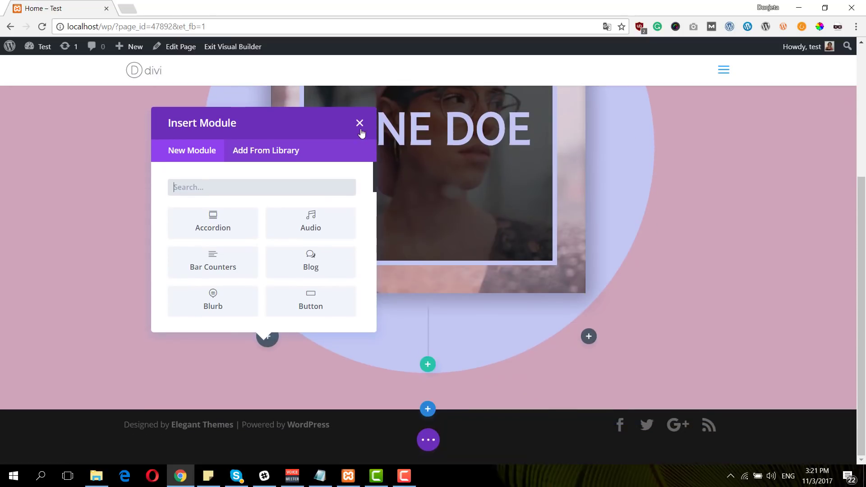
pyautogui.click(359, 123)
pyautogui.moveTo(208, 298)
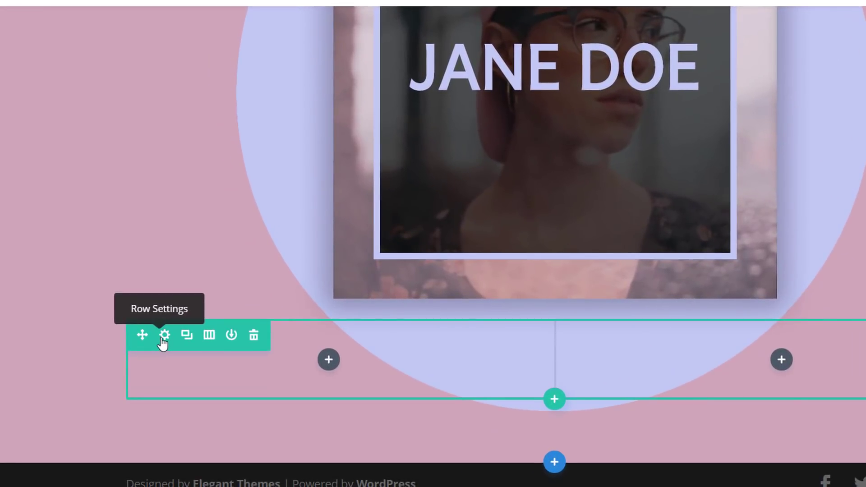
pyautogui.click(165, 336)
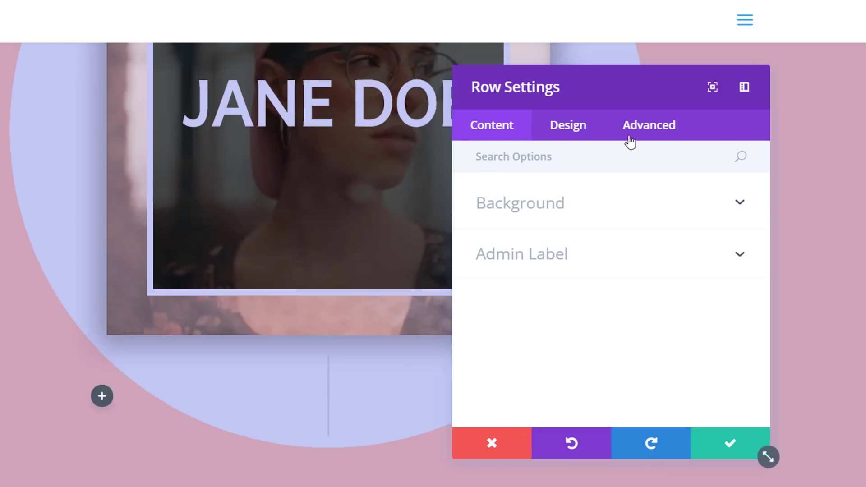
# Try a custom width for the row under Design > Sizing, then clear the mistyped value.
pyautogui.click(572, 130)
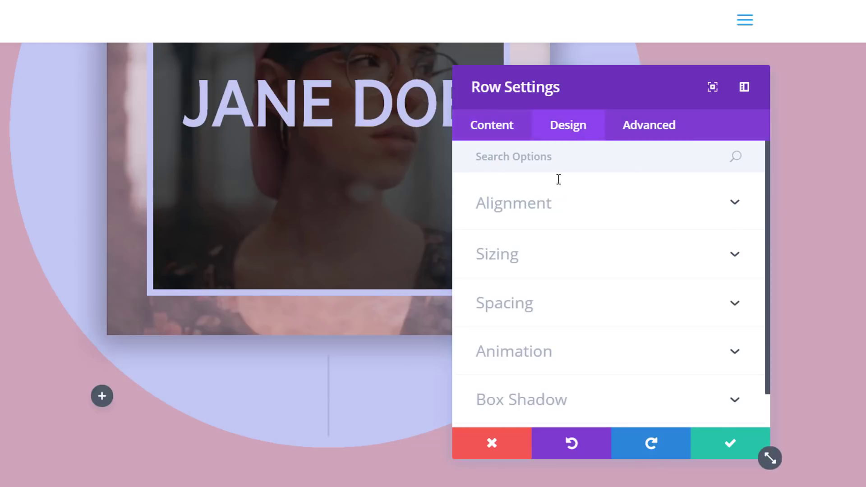
pyautogui.click(545, 264)
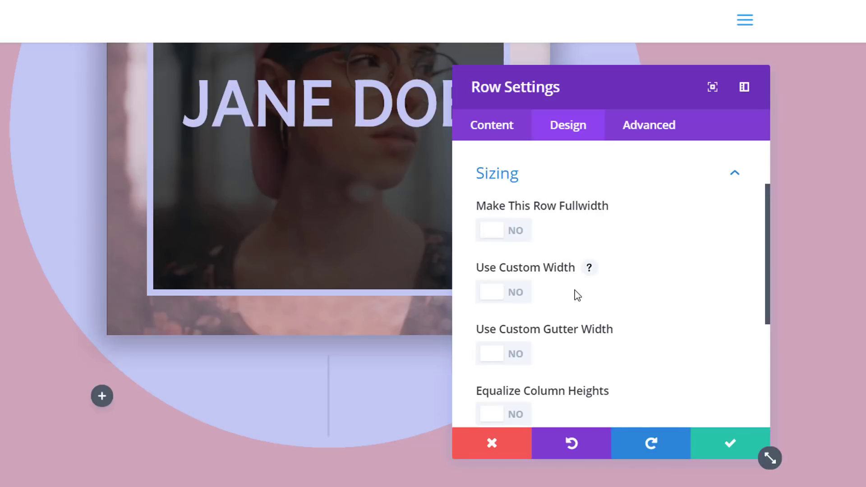
pyautogui.click(512, 300)
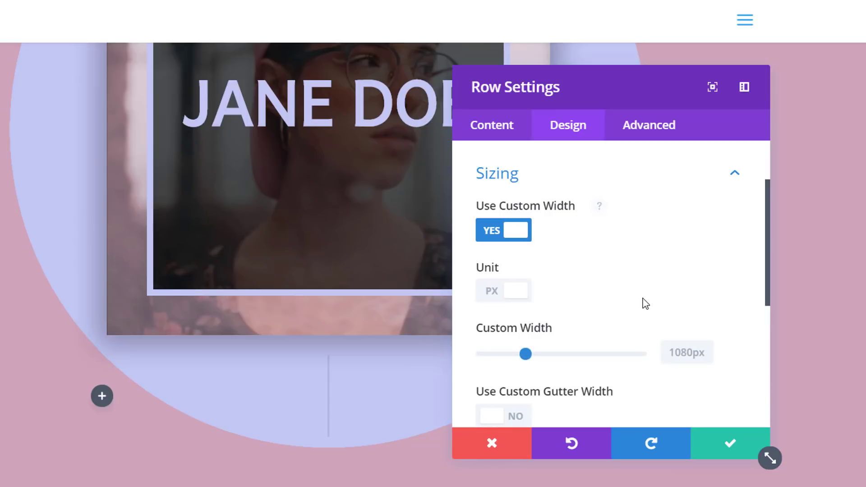
pyautogui.click(696, 349)
pyautogui.write('6px6')
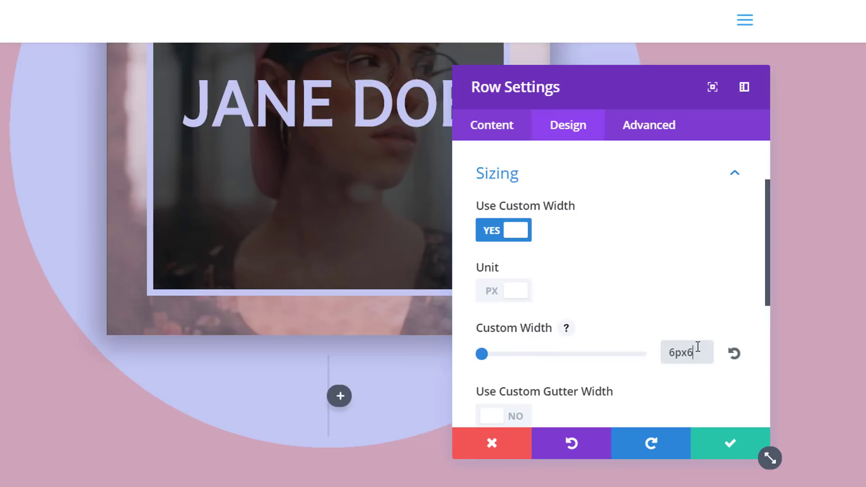
pyautogui.press('BackSpace')
pyautogui.press('BackSpace')
pyautogui.write('663px')
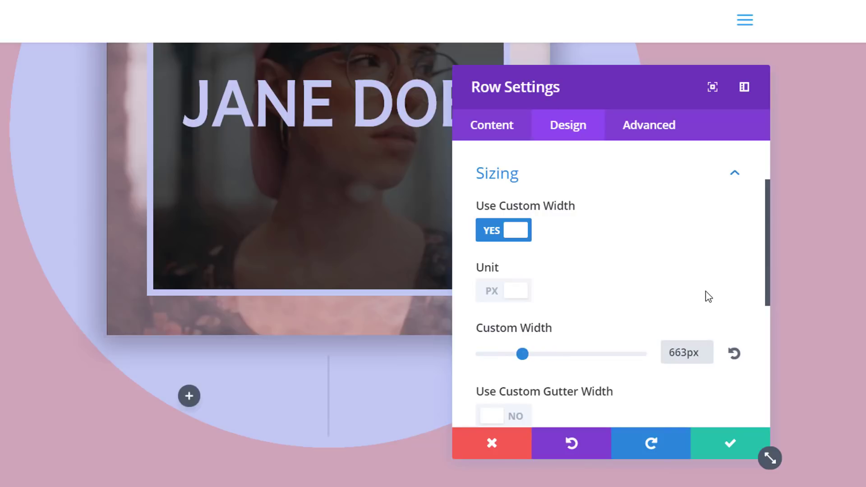
pyautogui.scroll(-3, 677, 298)
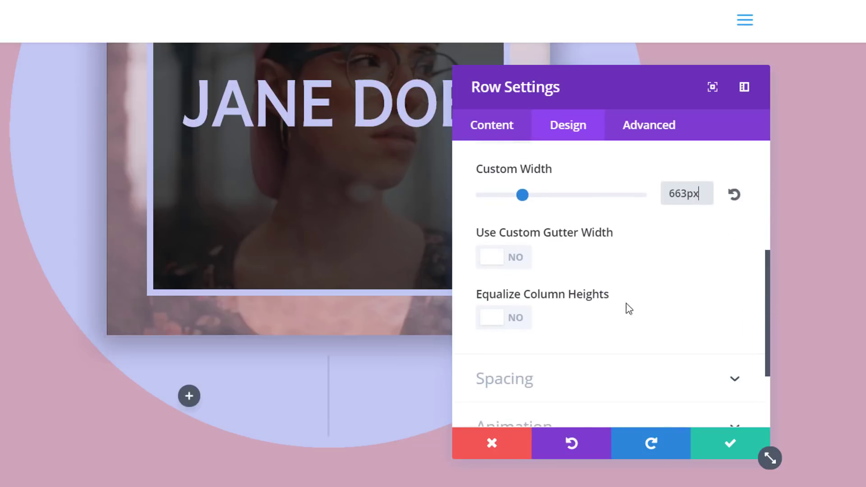
# Set 50px top and bottom margins on the row and save its settings.
pyautogui.click(587, 389)
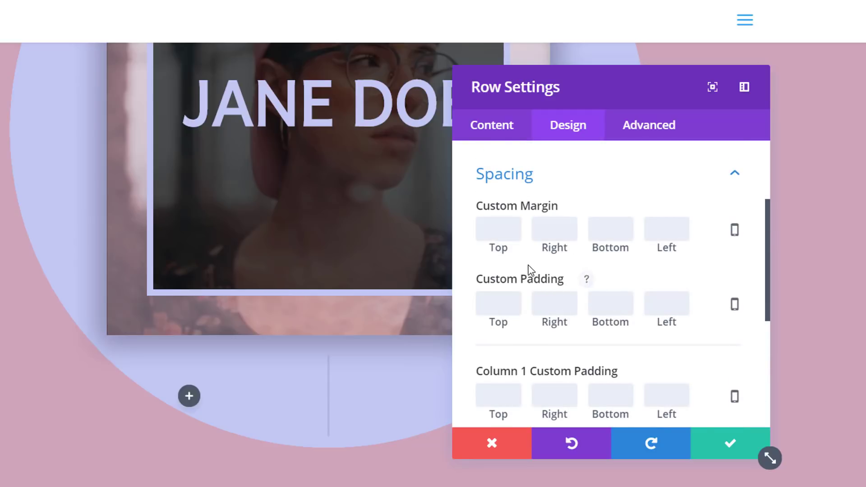
pyautogui.write('50px')
pyautogui.doubleClick(509, 231)
pyautogui.hotkey('ctrl', 'c')
pyautogui.click(595, 229)
pyautogui.hotkey('ctrl', 'v')
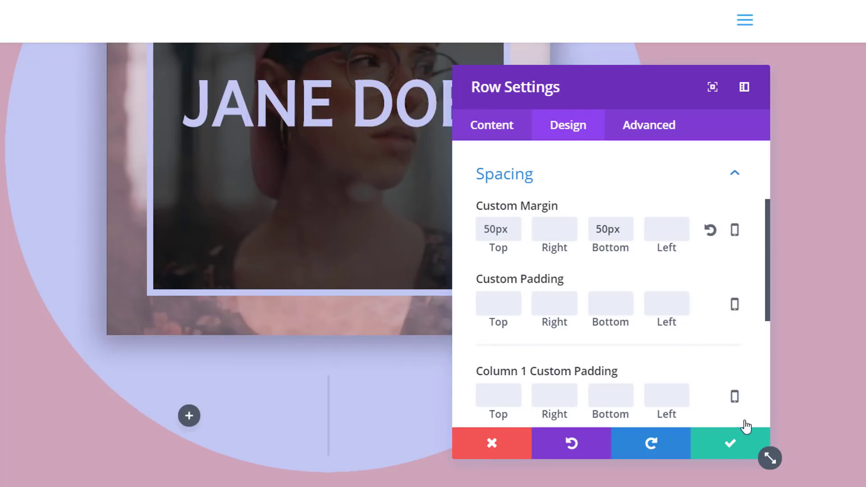
pyautogui.click(728, 443)
pyautogui.scroll(-1, 192, 364)
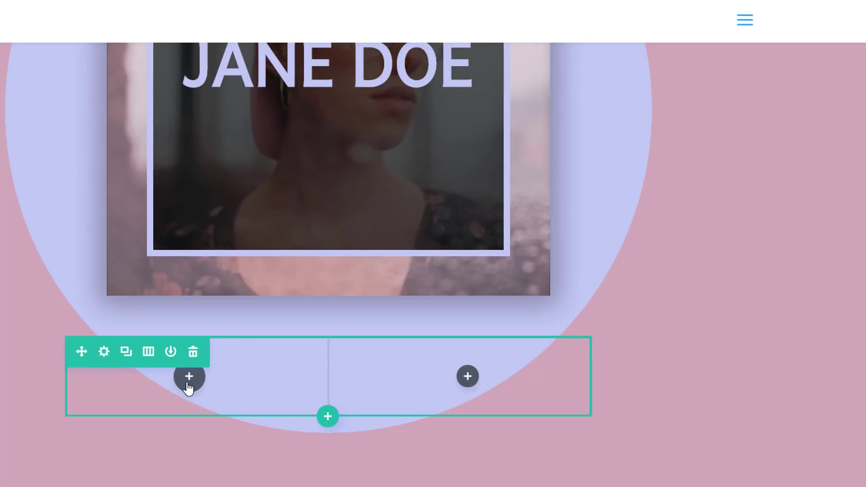
# Insert a Text module into the two-column row's left column.
pyautogui.click(189, 377)
pyautogui.scroll(-1, 169, 284)
pyautogui.scroll(-3, 173, 250)
pyautogui.scroll(-2, 166, 246)
pyautogui.scroll(-1, 166, 246)
pyautogui.scroll(-1, 168, 246)
pyautogui.scroll(-1, 170, 248)
pyautogui.scroll(-3, 264, 253)
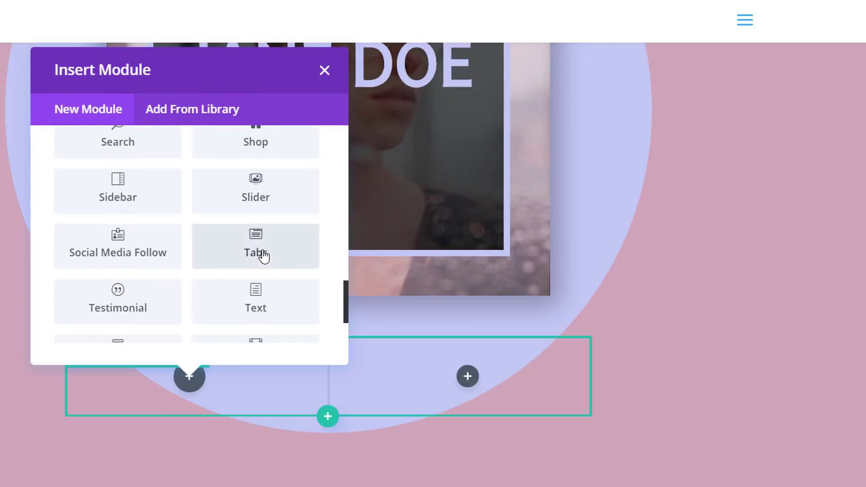
pyautogui.click(253, 298)
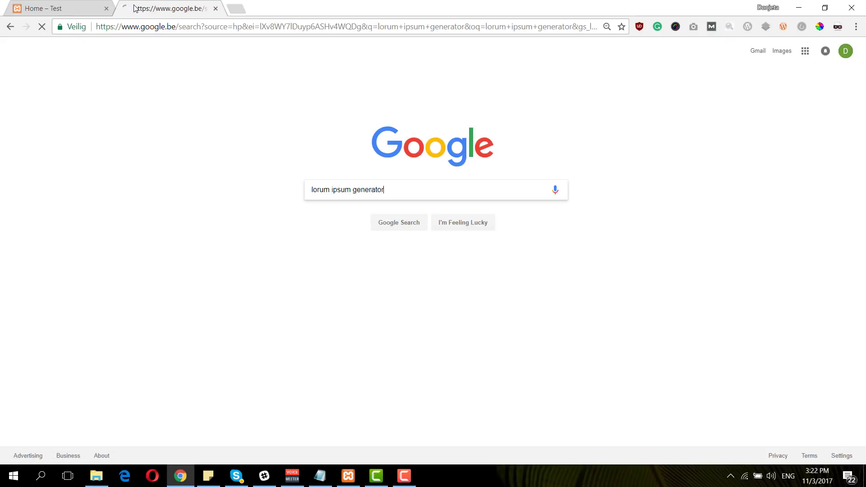
# Copy the standard Lorem Ipsum paragraph from lipsum.com.
pyautogui.click(202, 158)
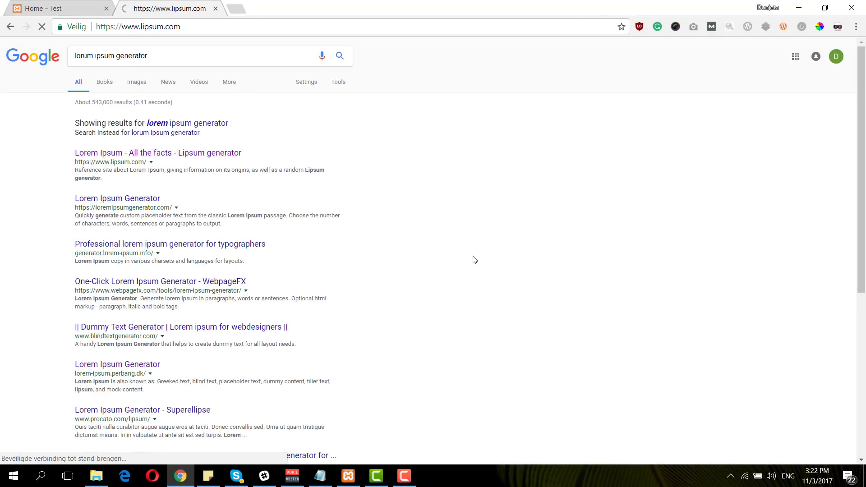
pyautogui.scroll(-3, 445, 248)
pyautogui.scroll(-2, 346, 248)
pyautogui.scroll(-5, 345, 248)
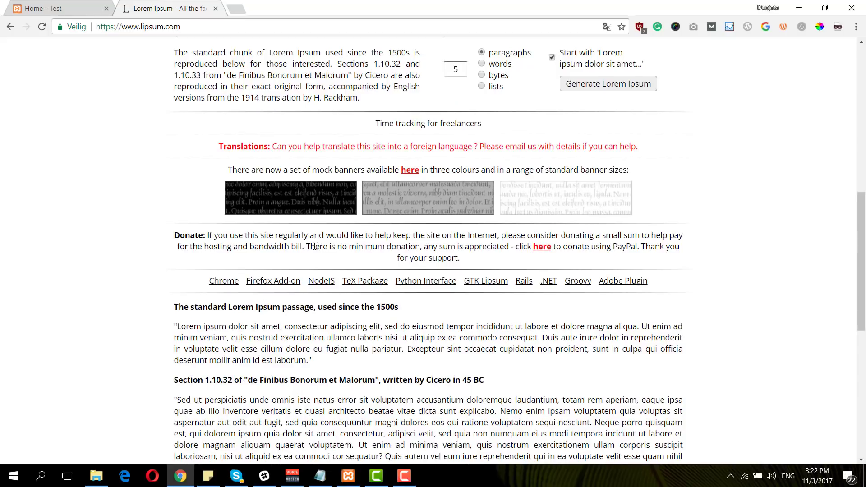
pyautogui.moveTo(177, 270); pyautogui.dragTo(331, 313)
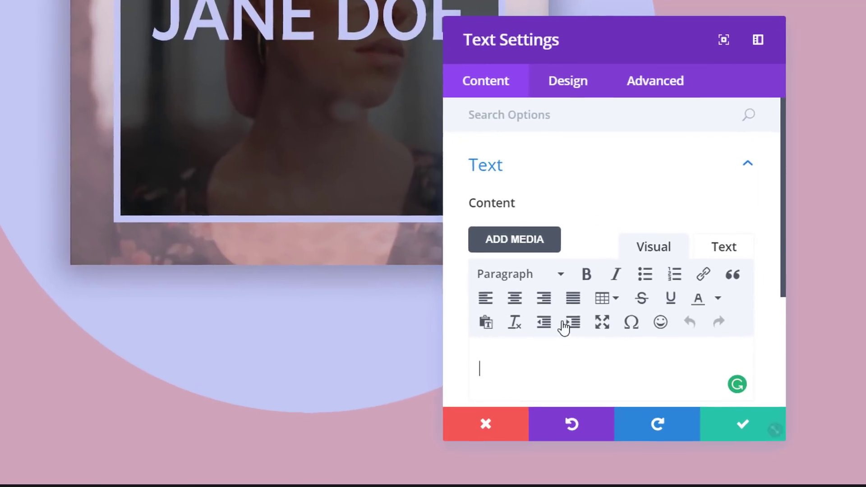
pyautogui.hotkey('ctrl', 'v')
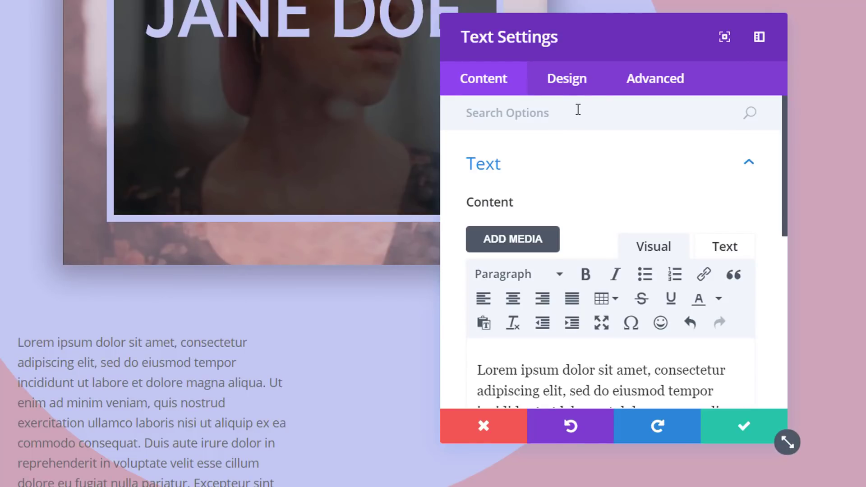
# Set the Lorem ipsum body text to Andika, save, and duplicate the module into the right column.
pyautogui.click(561, 79)
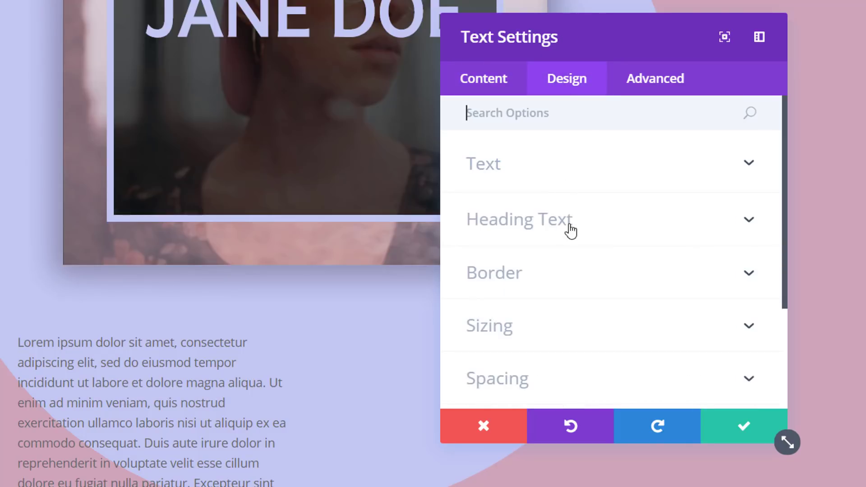
pyautogui.click(551, 162)
pyautogui.click(527, 280)
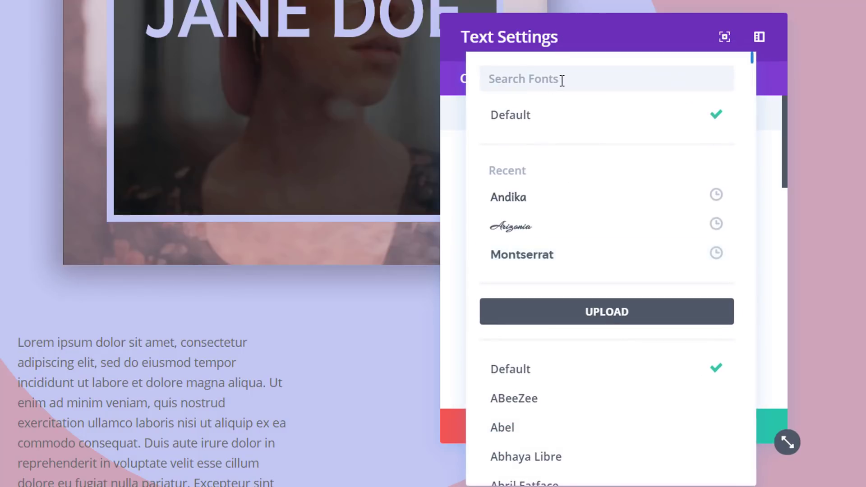
pyautogui.write('Andika')
pyautogui.click(612, 122)
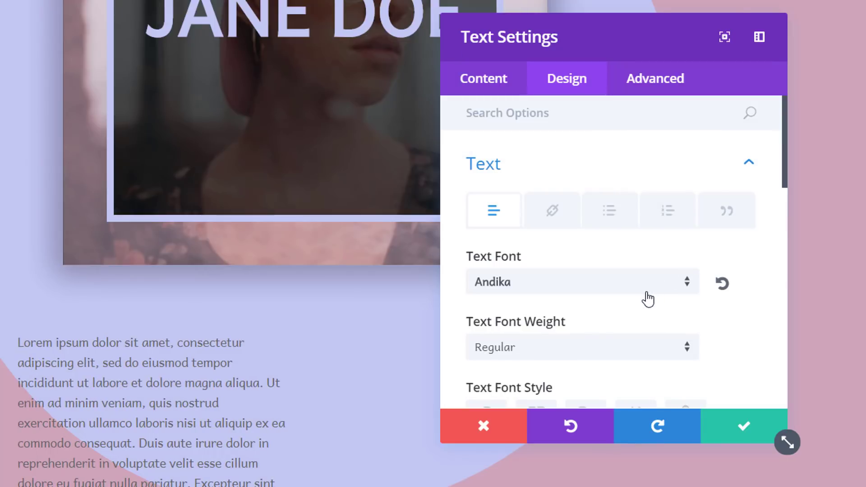
pyautogui.scroll(-1, 575, 342)
pyautogui.scroll(-2, 574, 340)
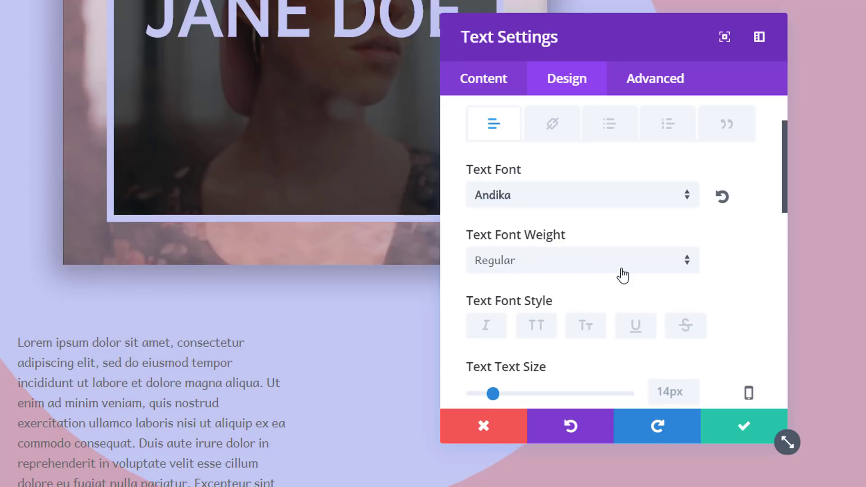
pyautogui.scroll(-1, 622, 275)
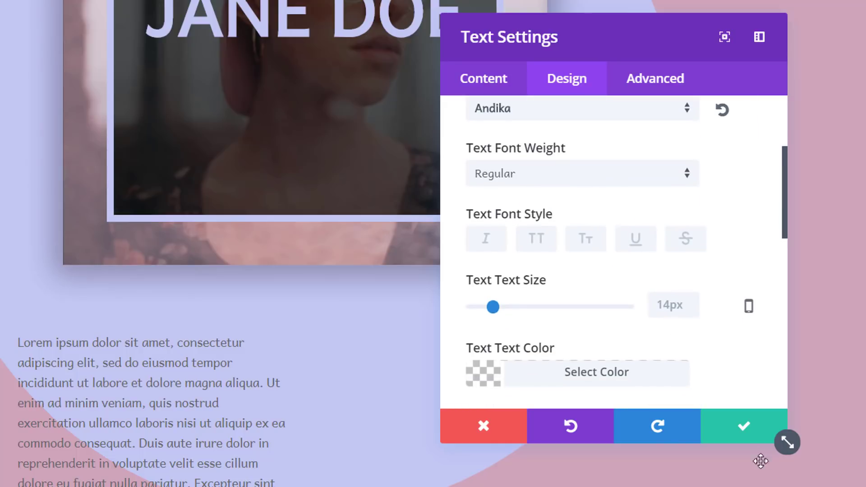
pyautogui.click(726, 428)
pyautogui.scroll(-1, 133, 371)
pyautogui.click(155, 297)
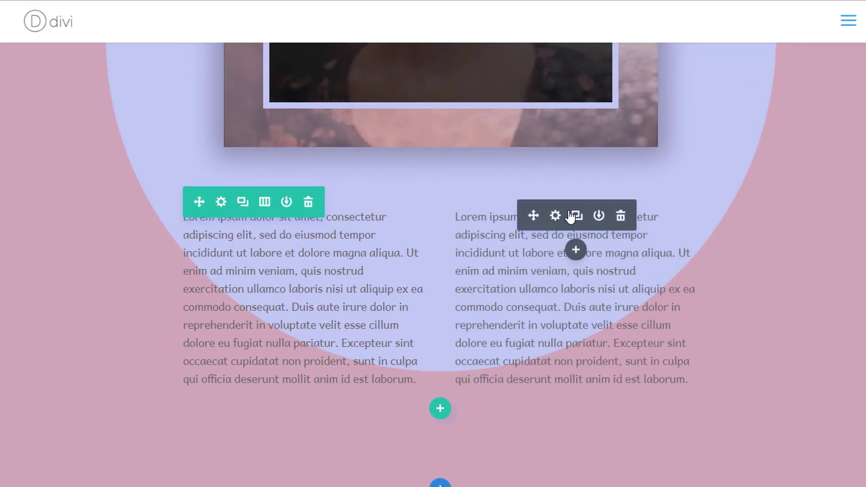
# Insert an empty two-equal-column row below the Lorem ipsum text row.
pyautogui.click(440, 409)
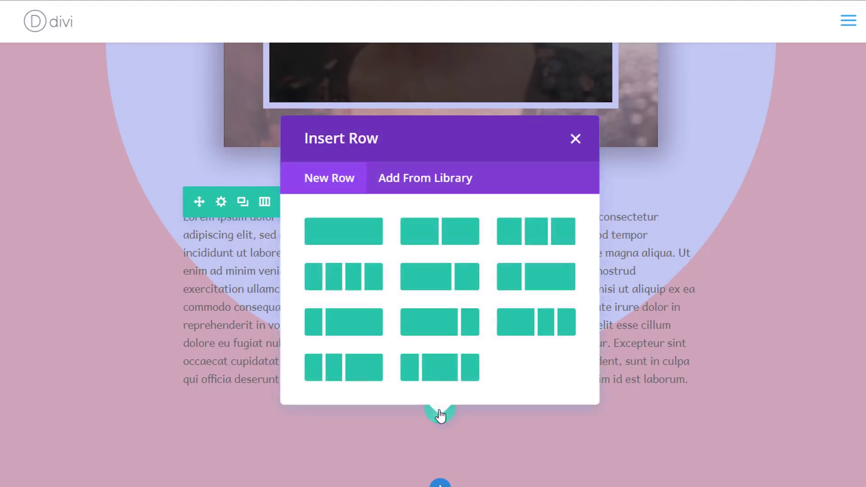
pyautogui.click(428, 231)
pyautogui.scroll(-1, 15, 312)
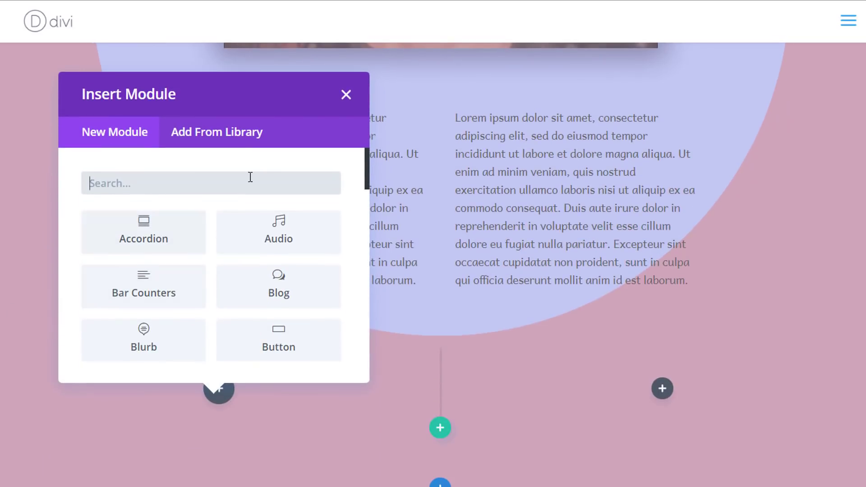
pyautogui.click(345, 96)
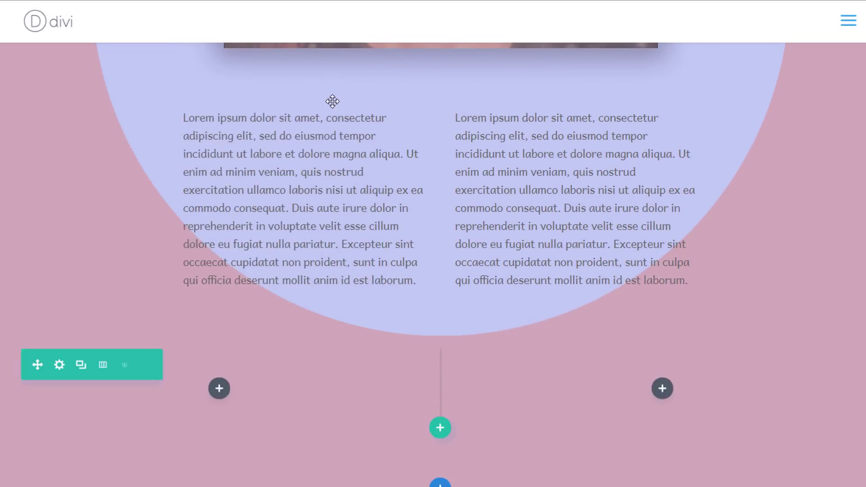
# Make the new row fullwidth with a custom gutter width of 1.
pyautogui.click(57, 364)
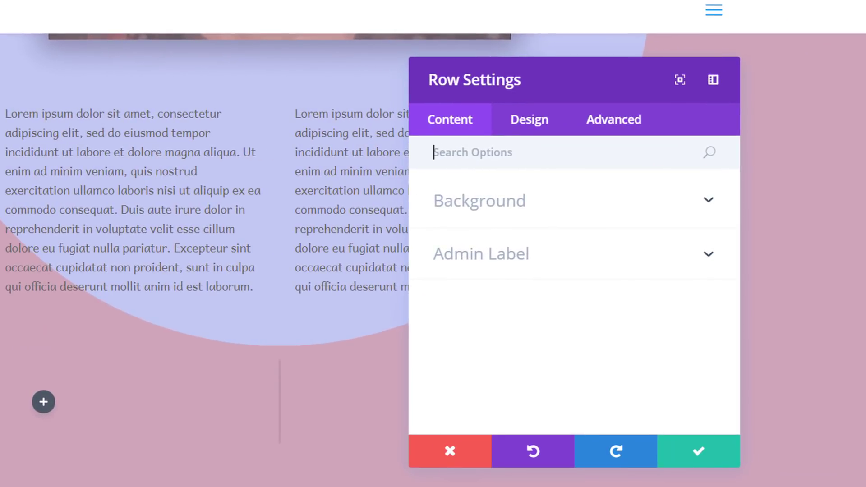
pyautogui.click(535, 121)
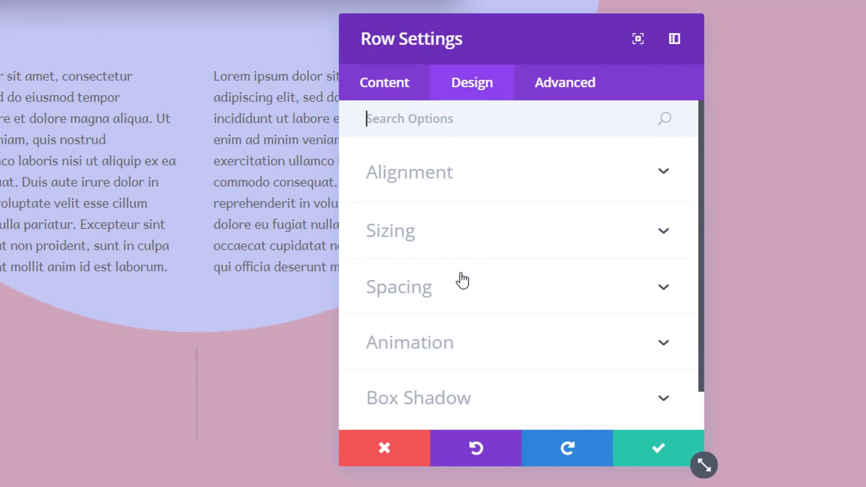
pyautogui.click(452, 230)
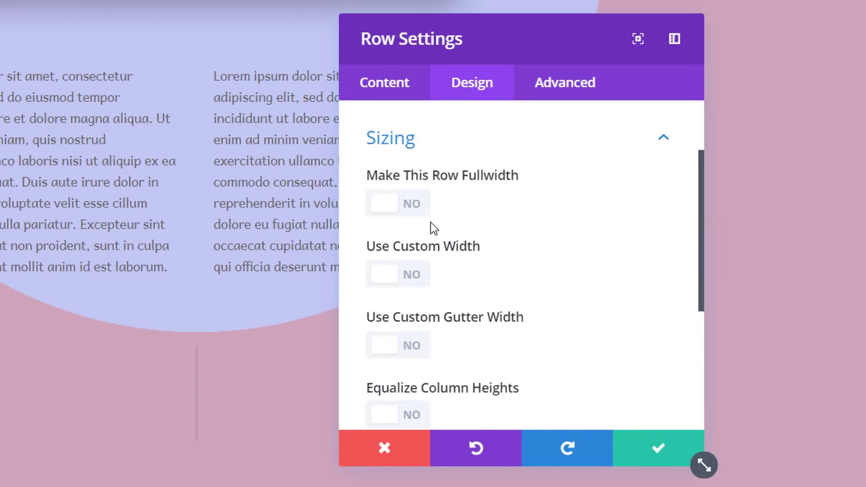
pyautogui.click(419, 212)
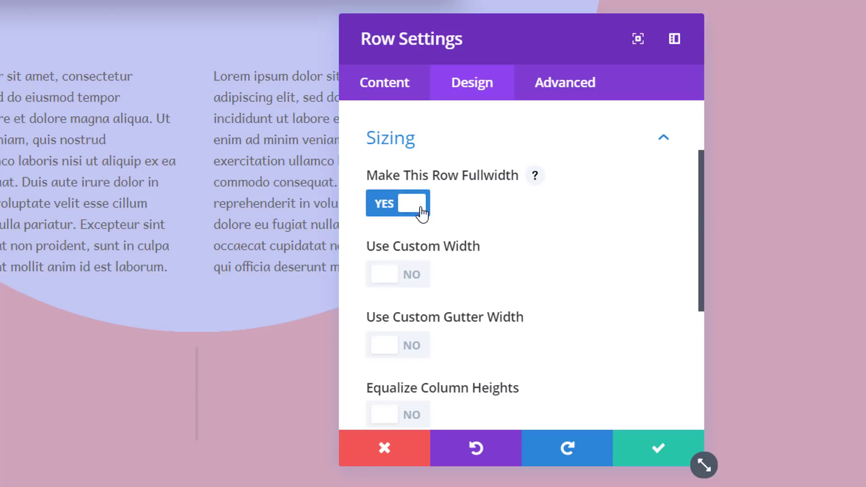
pyautogui.click(412, 349)
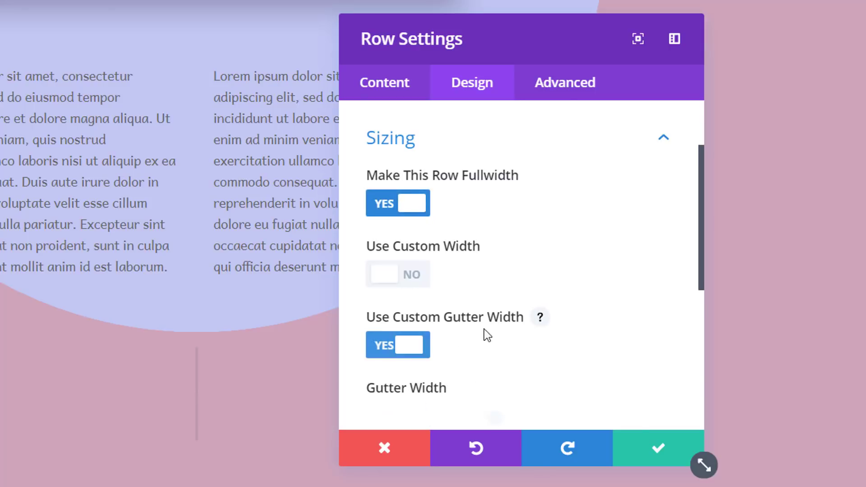
pyautogui.scroll(-2, 547, 312)
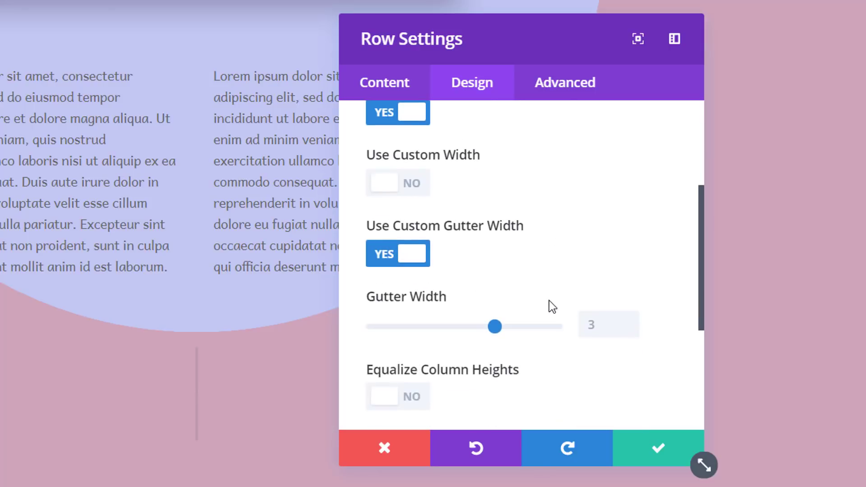
pyautogui.click(607, 321)
pyautogui.write('1')
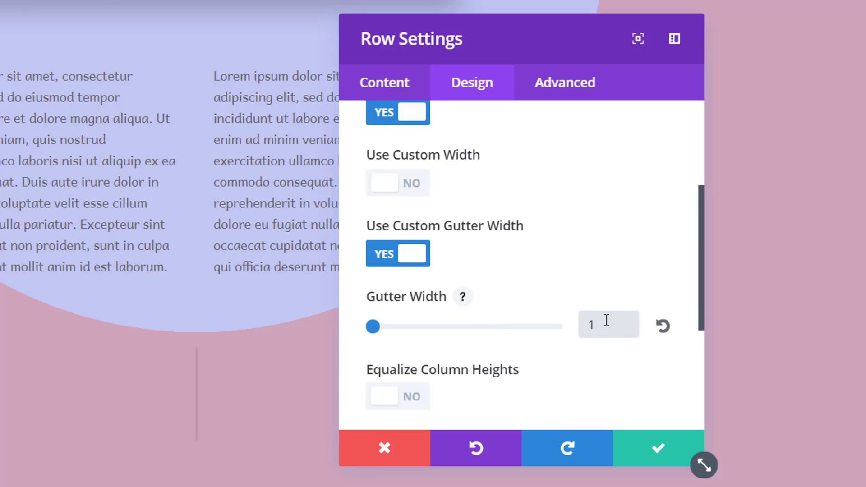
pyautogui.scroll(-2, 529, 266)
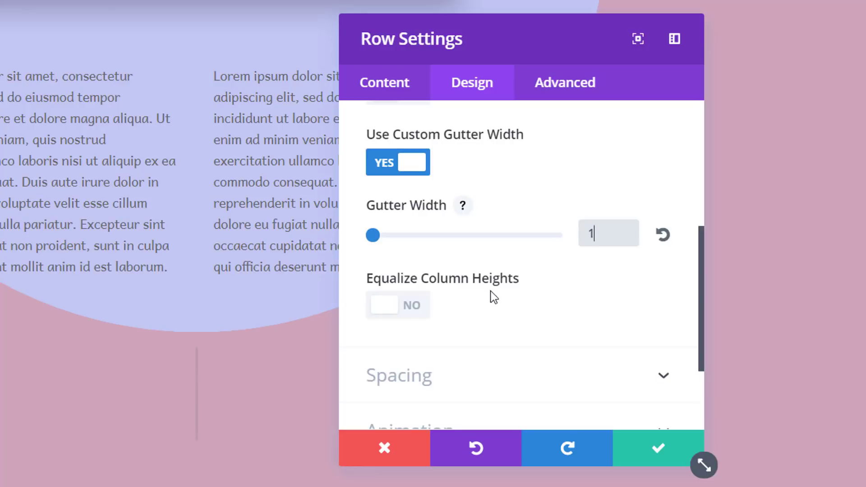
pyautogui.scroll(-2, 466, 327)
pyautogui.click(469, 292)
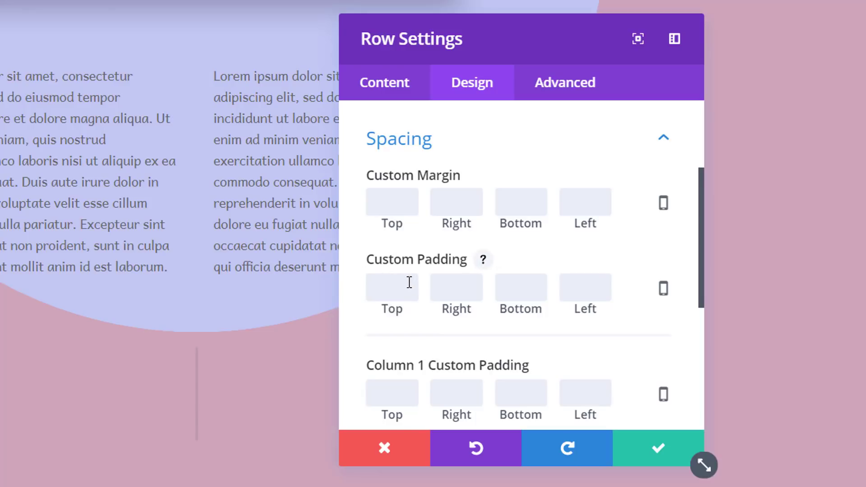
pyautogui.write('20px')
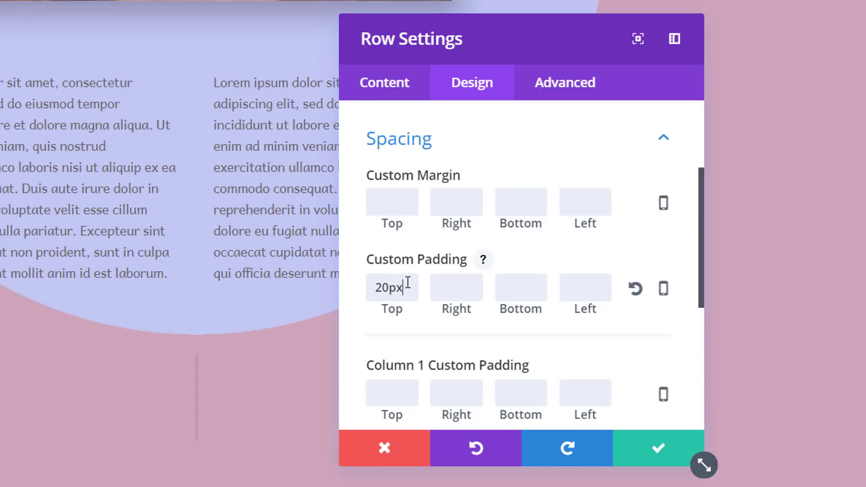
# Save the fullwidth row with its 20px top padding.
pyautogui.click(650, 458)
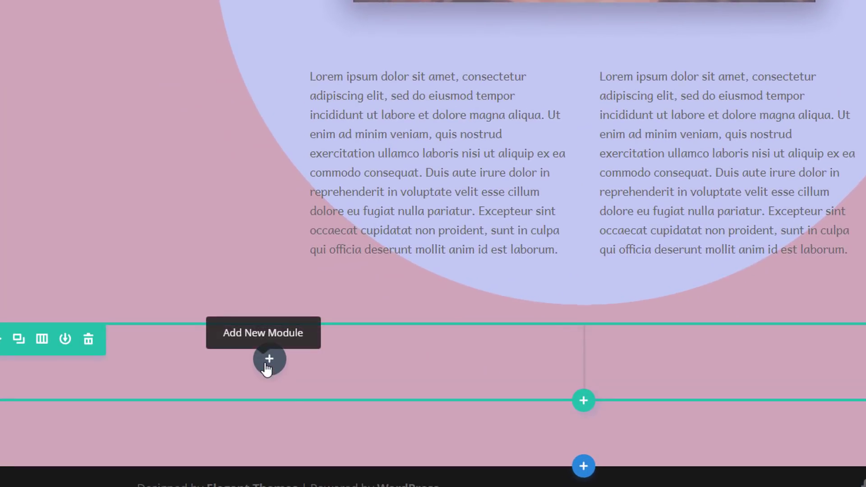
# Insert an Image module with the mountain lake photo into the bottom row's left column.
pyautogui.click(268, 360)
pyautogui.scroll(-2, 277, 162)
pyautogui.scroll(-1, 304, 192)
pyautogui.scroll(-3, 304, 192)
pyautogui.scroll(-1, 353, 200)
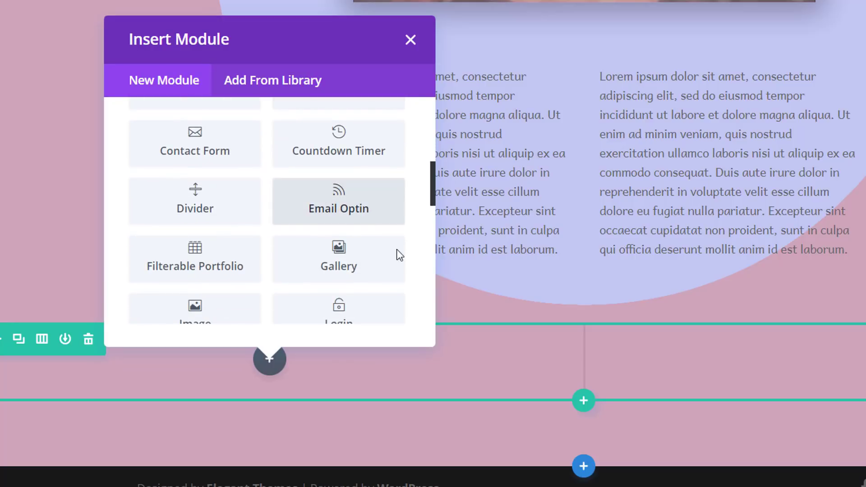
pyautogui.scroll(-2, 189, 277)
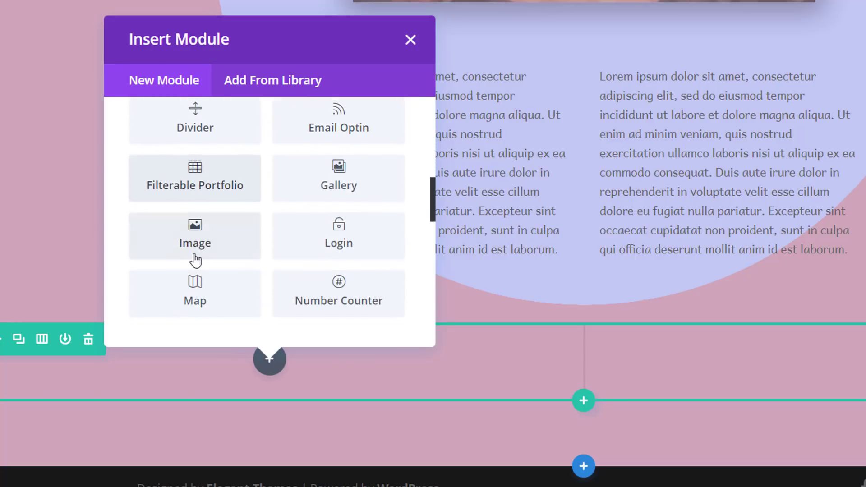
pyautogui.scroll(-2, 195, 250)
pyautogui.scroll(-2, 254, 253)
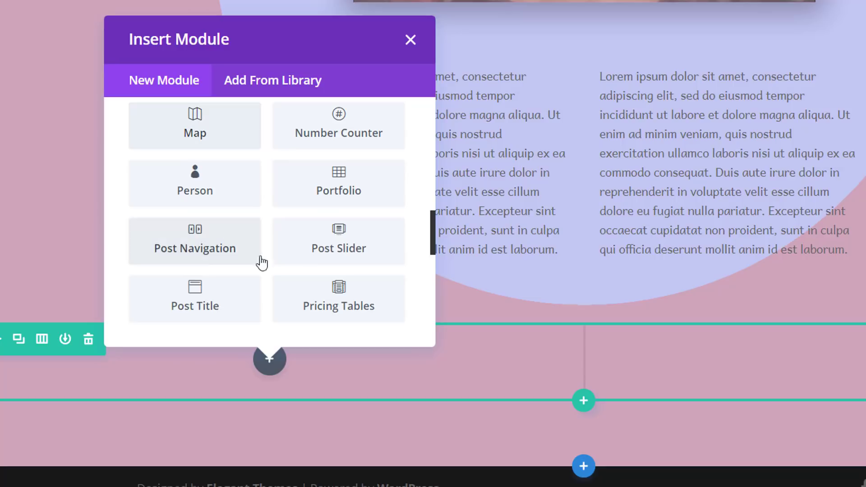
pyautogui.scroll(2, 348, 285)
pyautogui.scroll(3, 348, 267)
pyautogui.scroll(1, 343, 262)
pyautogui.scroll(2, 338, 250)
pyautogui.scroll(1, 333, 240)
pyautogui.scroll(-4, 332, 239)
pyautogui.scroll(-2, 332, 238)
pyautogui.click(203, 167)
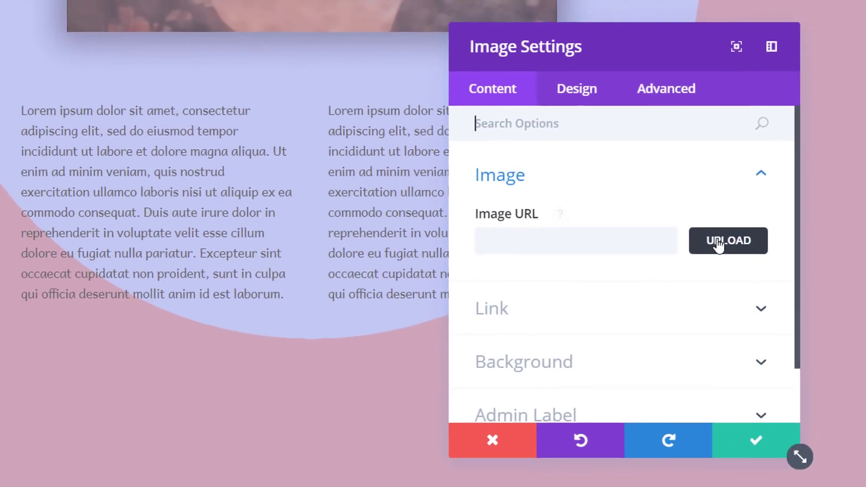
pyautogui.click(809, 234)
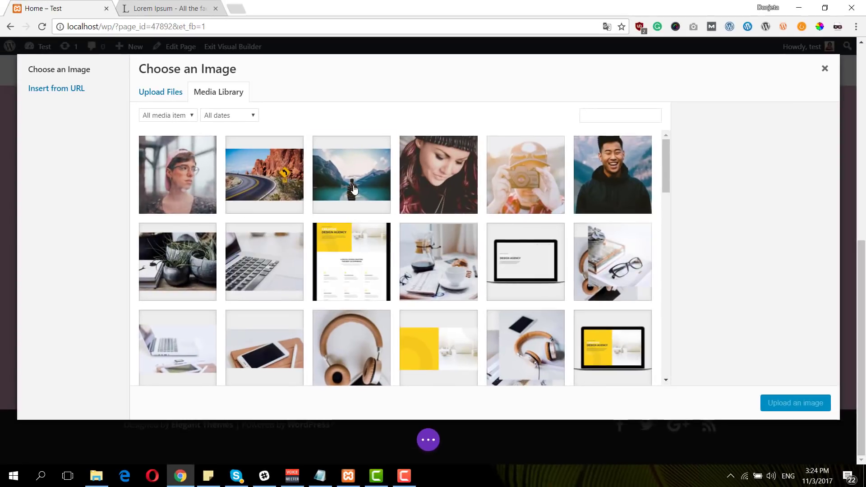
pyautogui.click(354, 189)
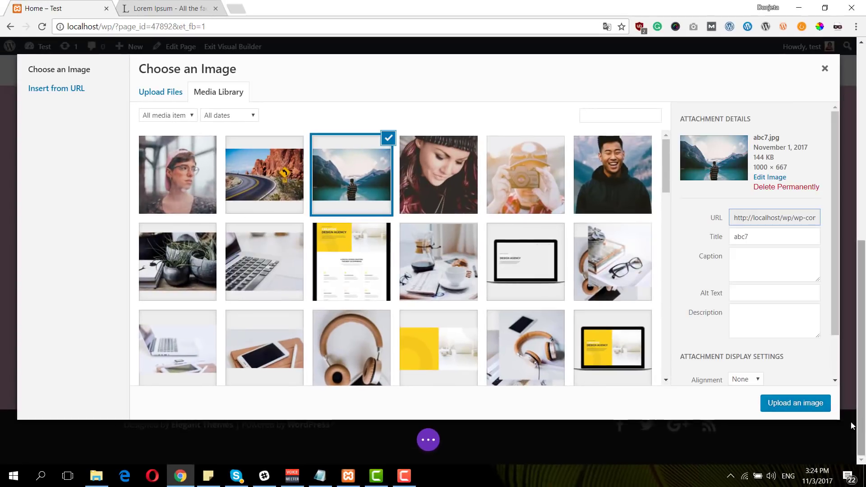
pyautogui.click(794, 404)
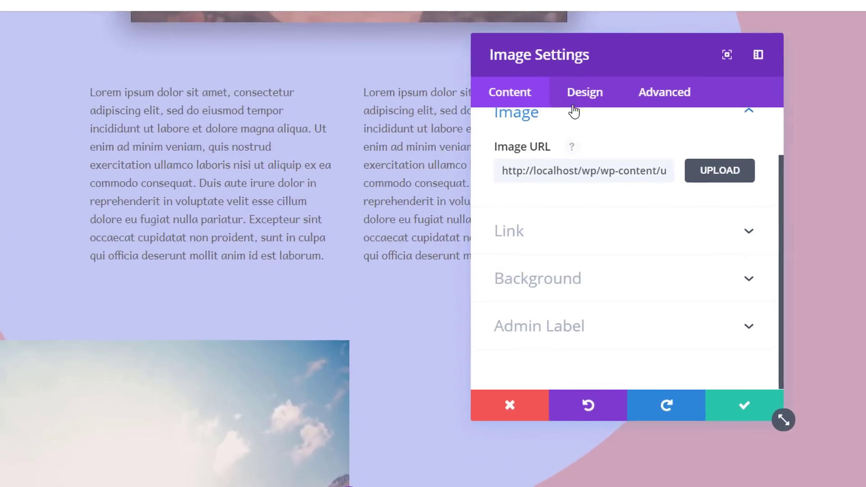
# Give the photo the first box-shadow preset with -6px horizontal, 53px blur and 10px spread.
pyautogui.click(599, 144)
pyautogui.scroll(-2, 604, 315)
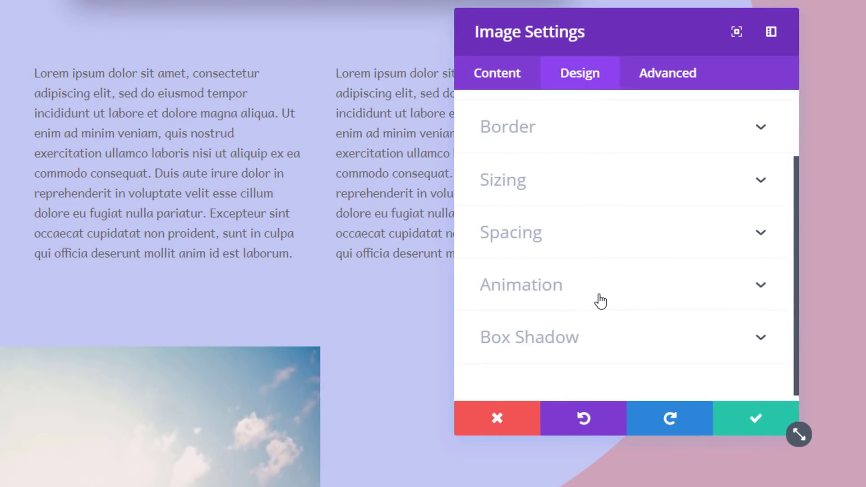
pyautogui.click(611, 349)
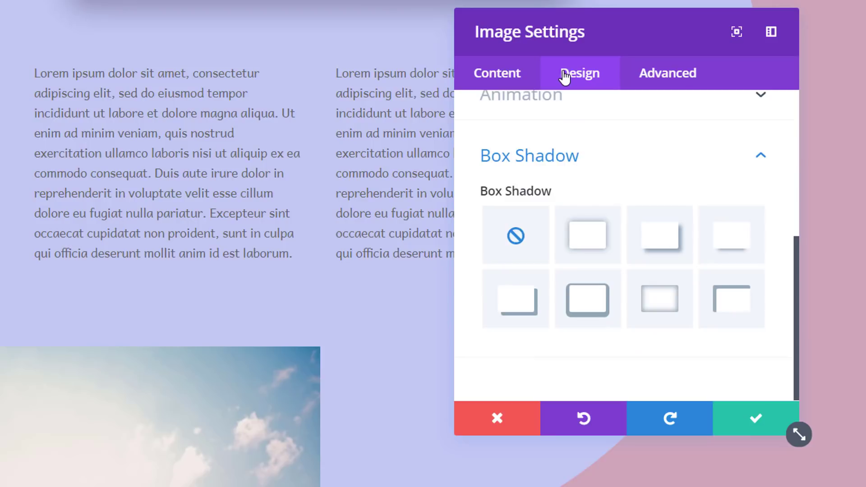
pyautogui.click(587, 237)
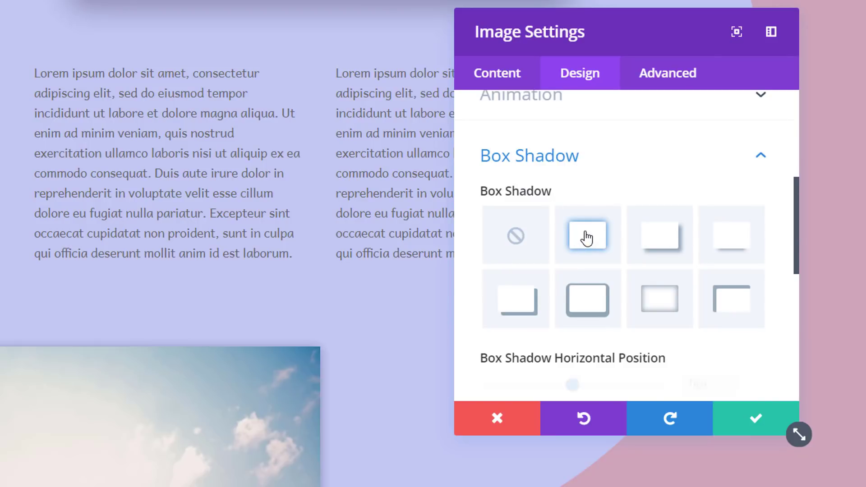
pyautogui.scroll(-3, 643, 239)
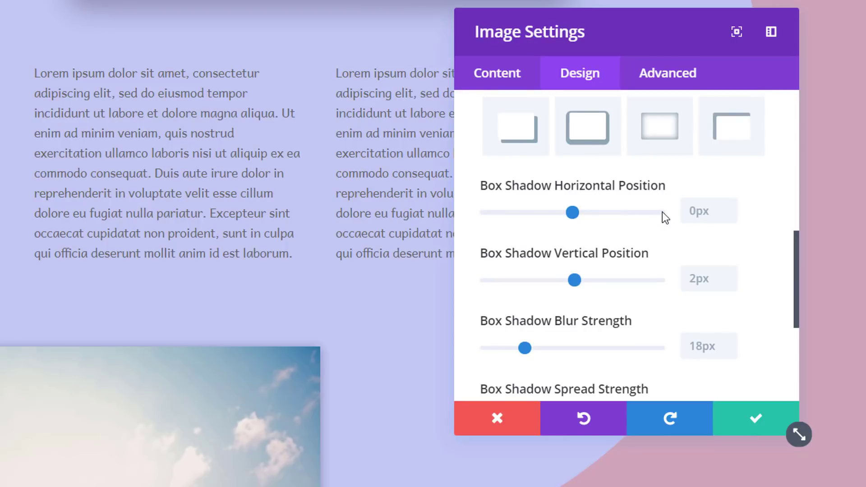
pyautogui.click(706, 209)
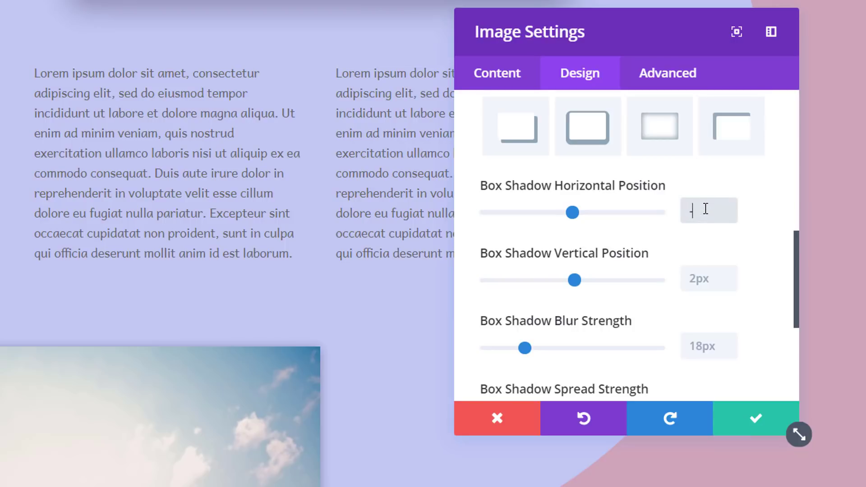
pyautogui.write('6')
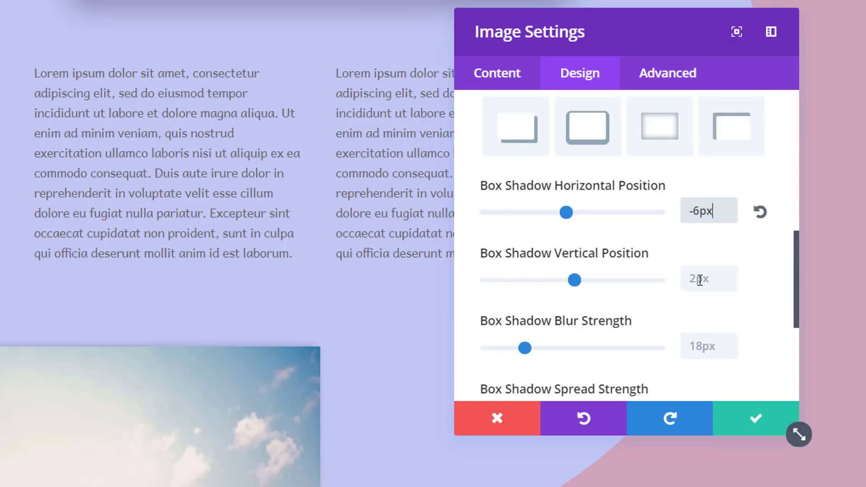
pyautogui.write('2')
pyautogui.click(728, 347)
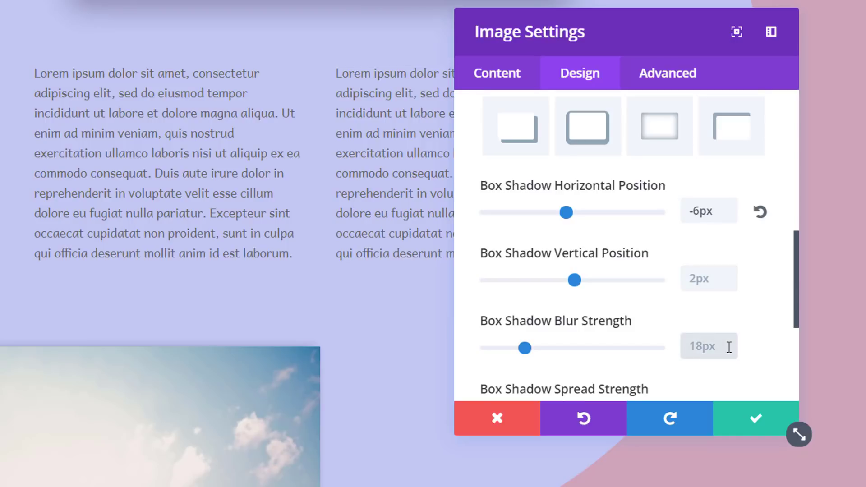
pyautogui.write('53')
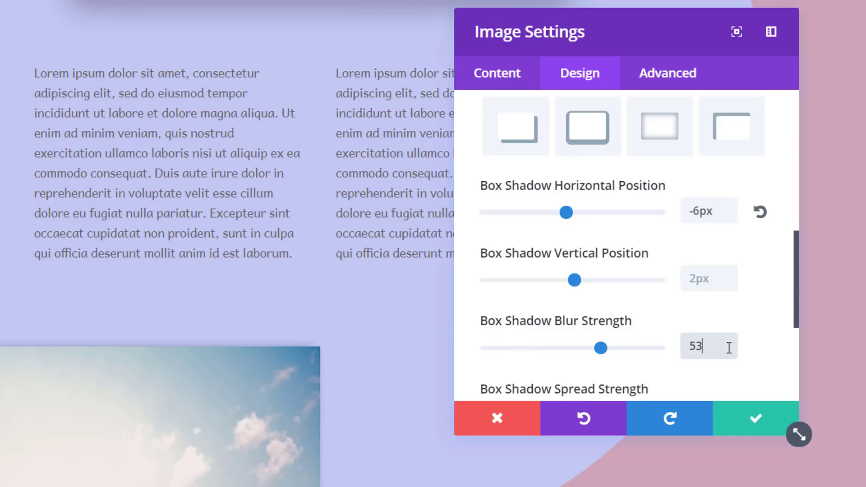
pyautogui.scroll(-2, 639, 303)
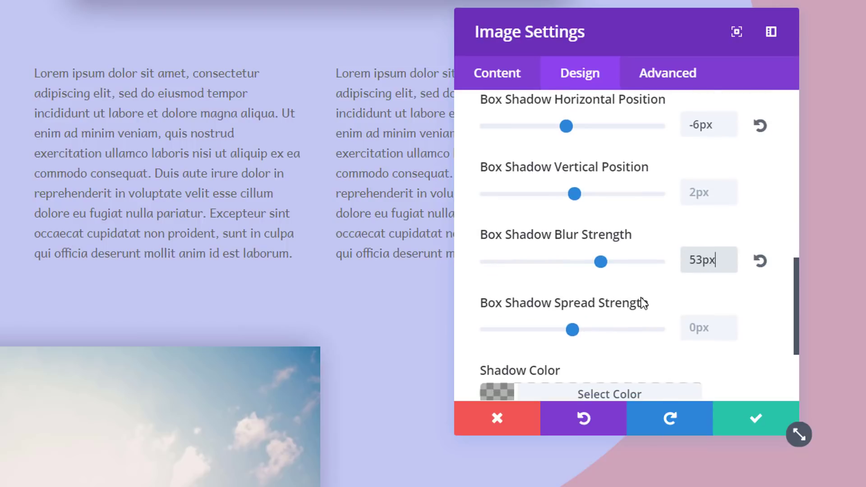
pyautogui.scroll(-2, 650, 304)
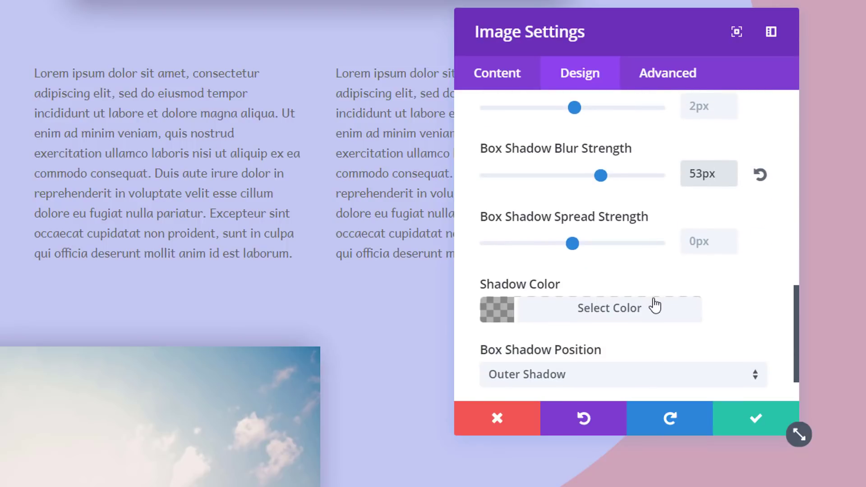
pyautogui.click(698, 244)
pyautogui.write('10')
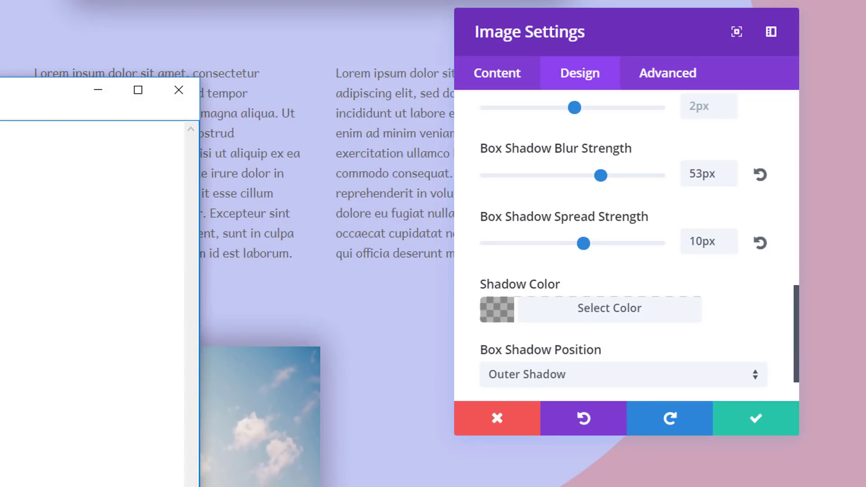
# Set the shadow colour to translucent black (rgba 0.3) and save the image settings.
pyautogui.click(98, 90)
pyautogui.click(563, 315)
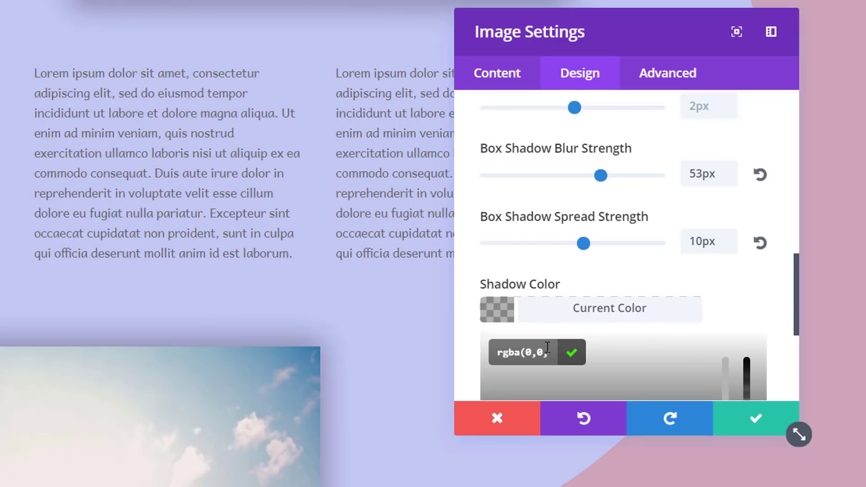
pyautogui.hotkey('ctrl', 'v')
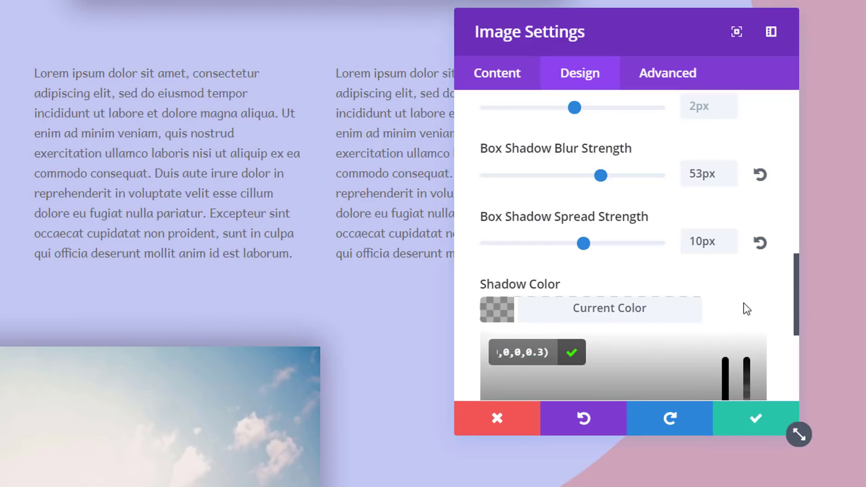
pyautogui.scroll(-2, 747, 300)
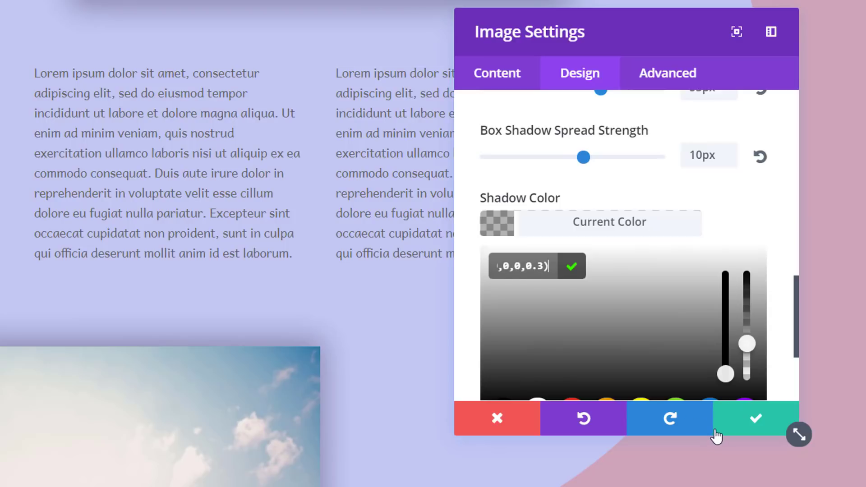
pyautogui.click(756, 420)
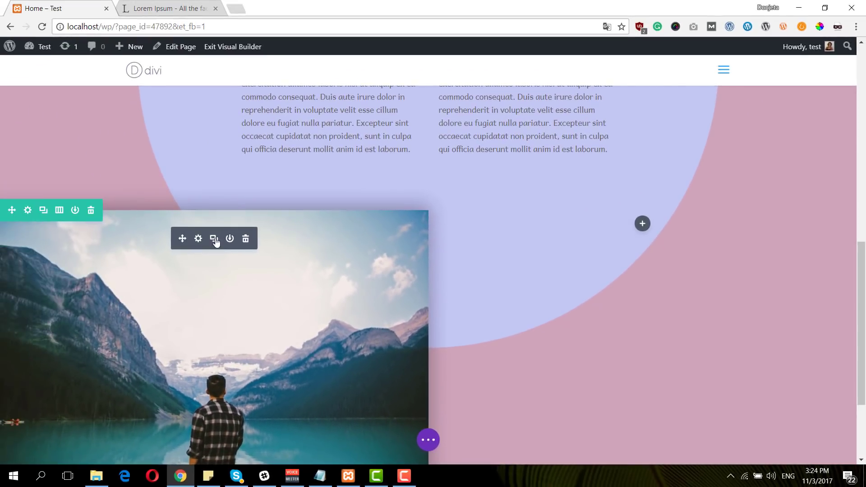
# Duplicate the mountain image into the right column and replace its photo with the desert road.
pyautogui.click(217, 241)
pyautogui.scroll(-3, 325, 270)
pyautogui.scroll(-2, 267, 272)
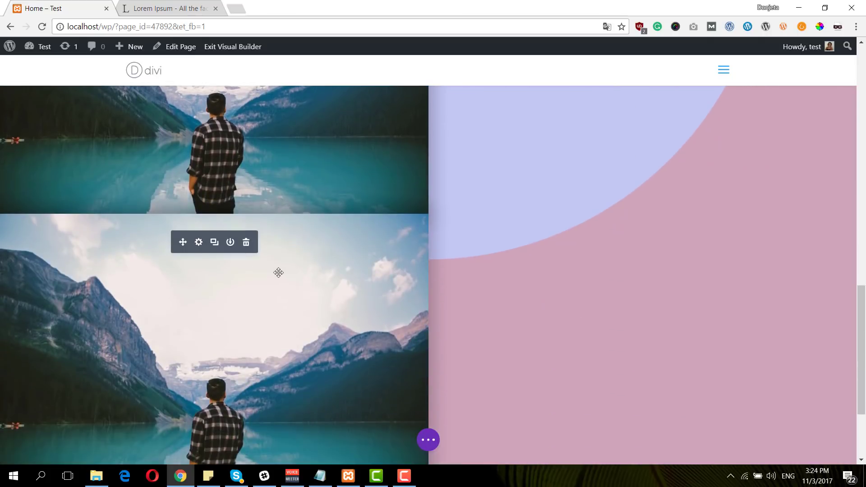
pyautogui.moveTo(181, 244)
pyautogui.mouseDown()
pyautogui.moveTo(599, 211)
pyautogui.moveTo(603, 226)
pyautogui.mouseUp()
pyautogui.scroll(1, 619, 237)
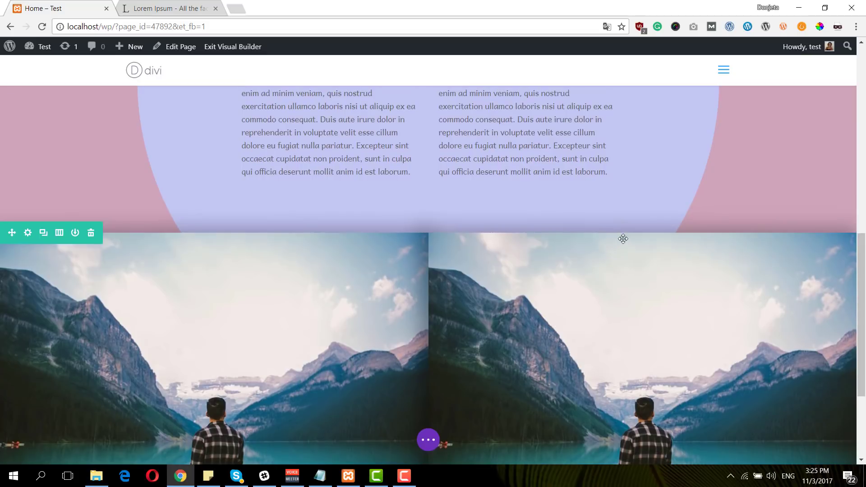
pyautogui.click(627, 261)
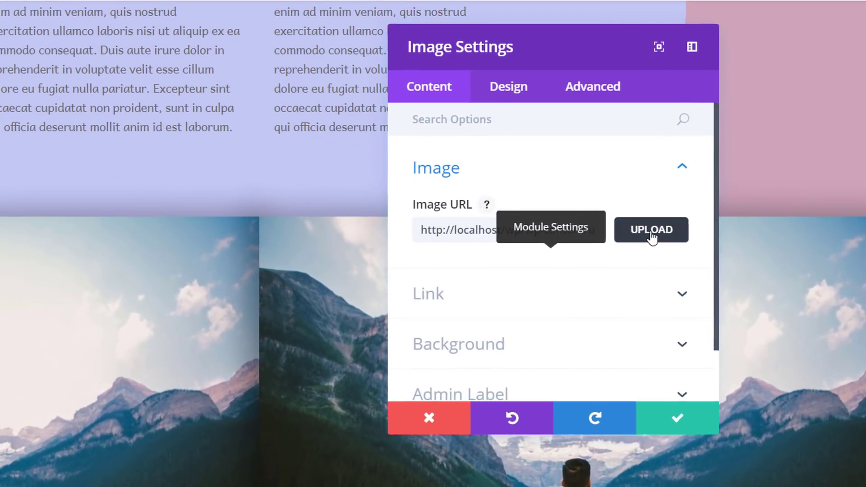
pyautogui.click(651, 229)
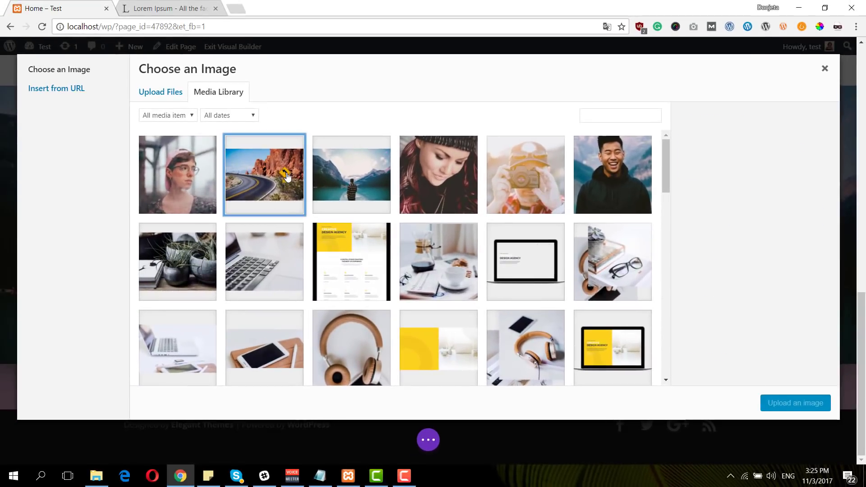
pyautogui.click(287, 177)
pyautogui.click(818, 405)
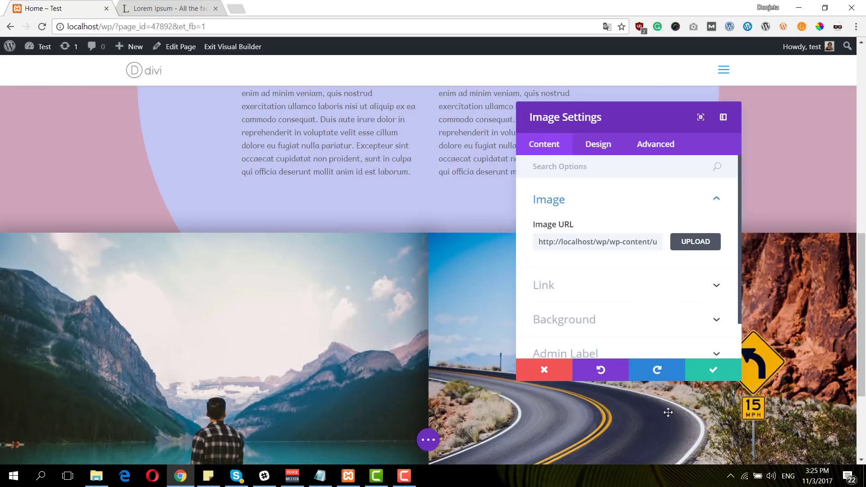
pyautogui.click(718, 380)
pyautogui.scroll(5, 681, 316)
pyautogui.scroll(2, 681, 316)
pyautogui.scroll(-2, 662, 331)
pyautogui.scroll(-3, 662, 331)
pyautogui.click(428, 440)
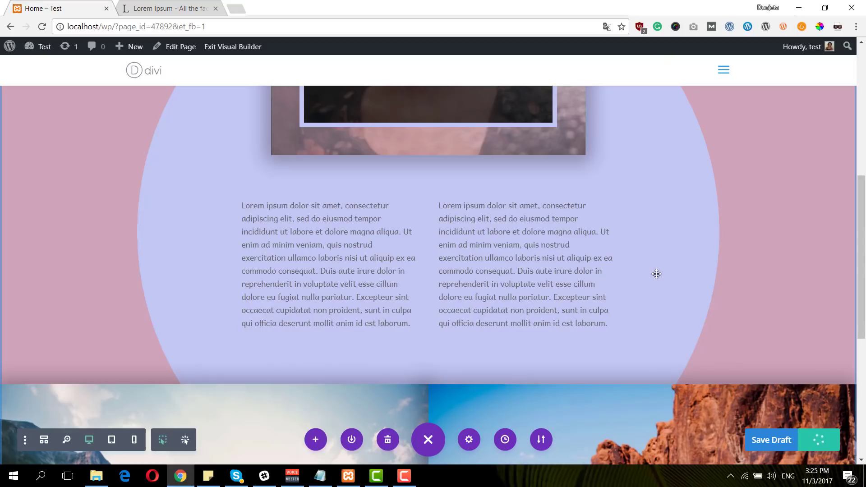
pyautogui.scroll(5, 664, 272)
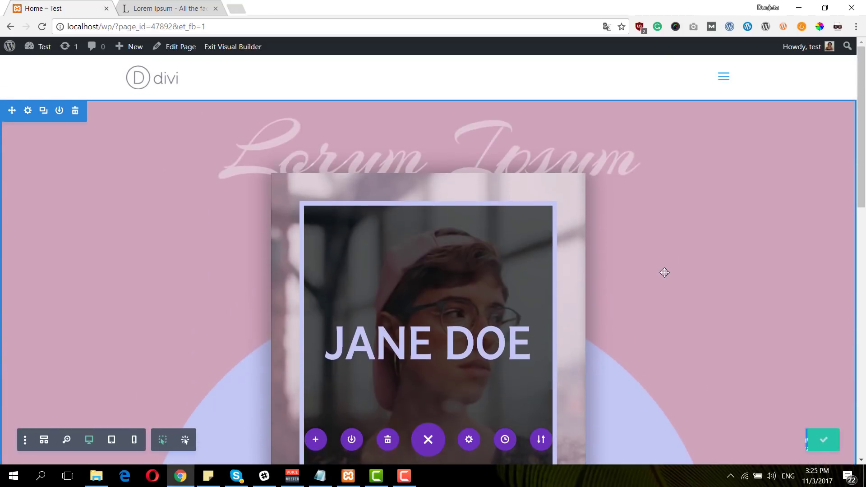
pyautogui.scroll(-3, 656, 257)
pyautogui.scroll(-2, 648, 257)
pyautogui.scroll(-2, 634, 267)
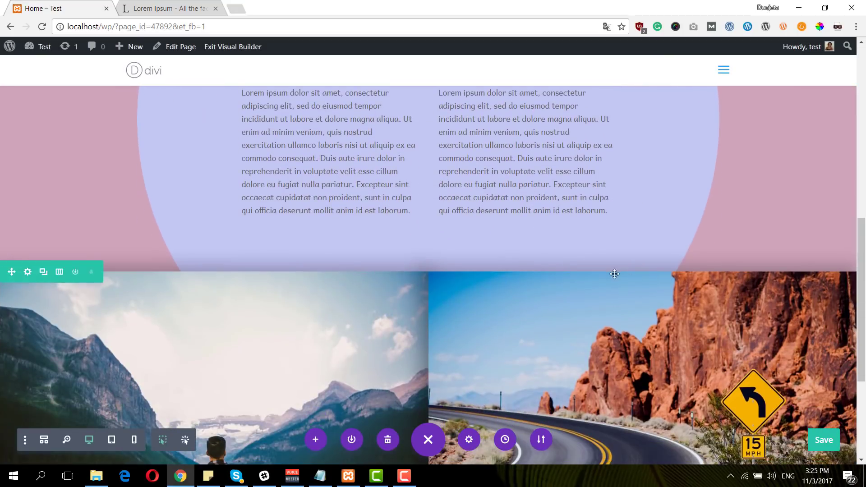
pyautogui.moveTo(199, 405)
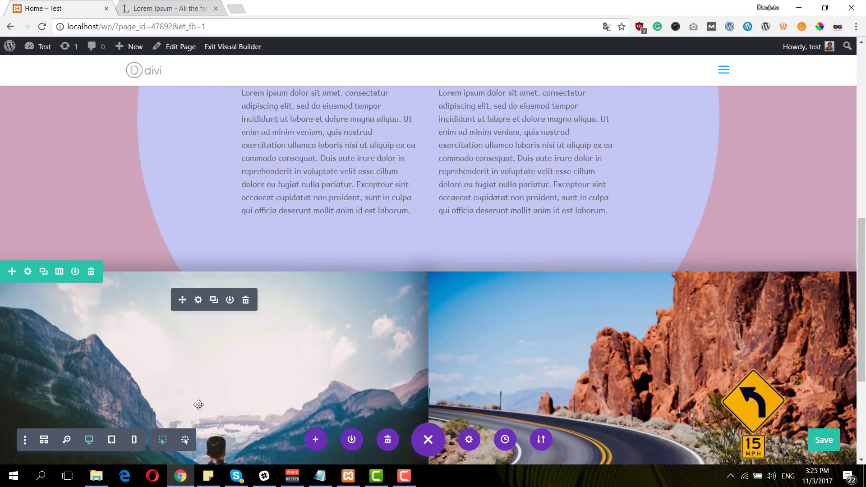
pyautogui.scroll(2, 296, 289)
pyautogui.scroll(3, 301, 277)
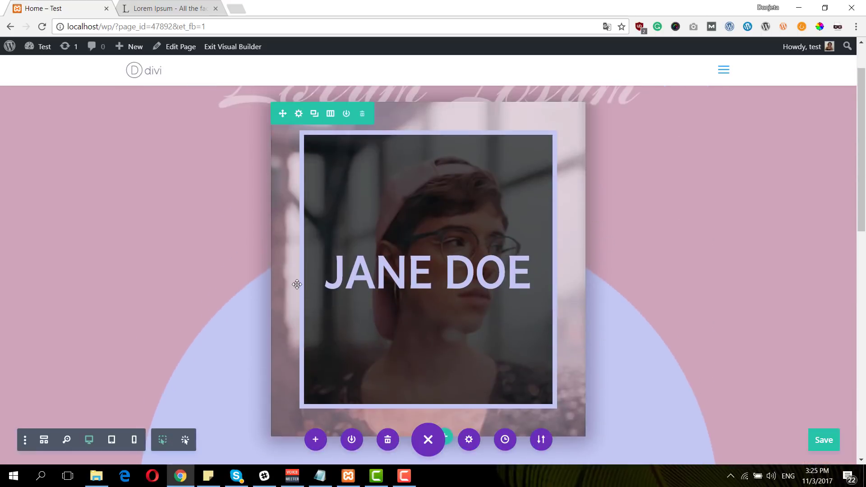
pyautogui.scroll(-5, 139, 391)
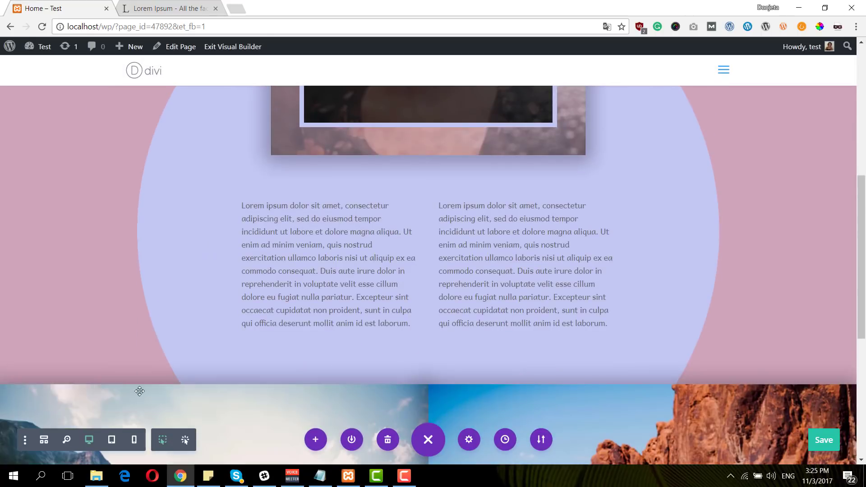
# Preview the published page at tablet width, then at phone width with columns stacked.
pyautogui.click(111, 440)
pyautogui.scroll(4, 512, 277)
pyautogui.scroll(2, 514, 276)
pyautogui.scroll(-3, 514, 276)
pyautogui.scroll(-4, 514, 276)
pyautogui.scroll(-4, 513, 276)
pyautogui.scroll(-2, 513, 274)
pyautogui.scroll(5, 514, 274)
pyautogui.click(135, 439)
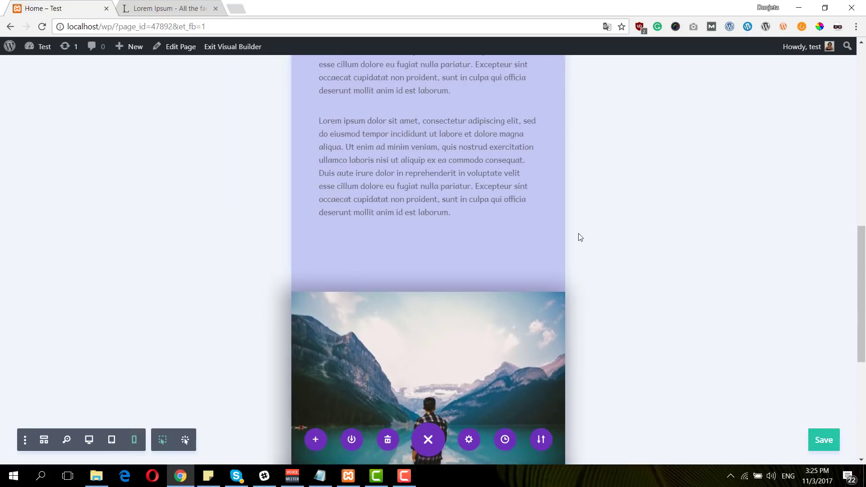